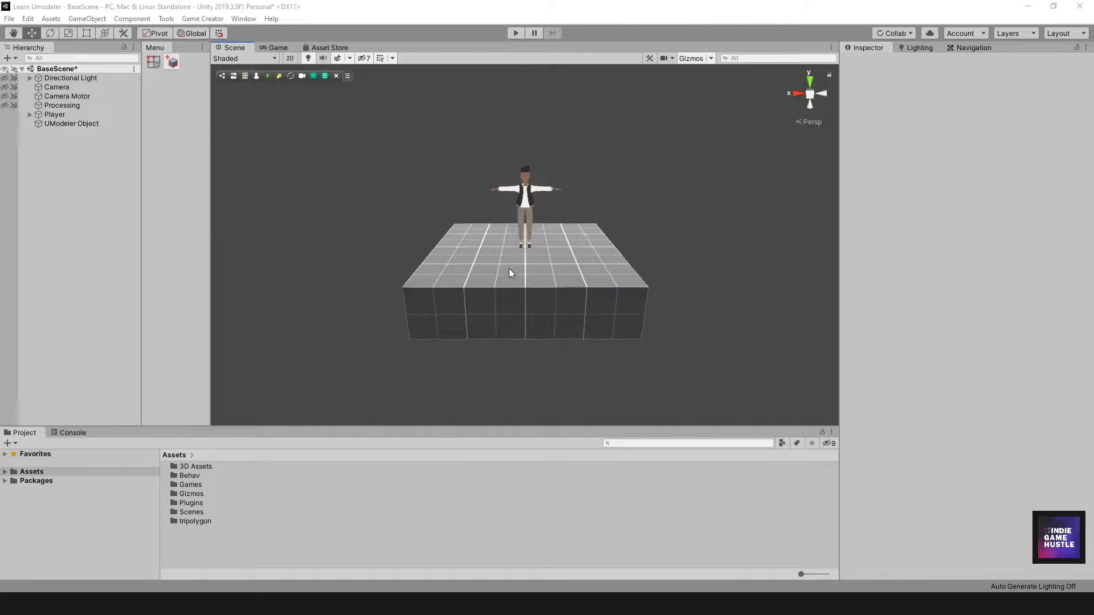
pyautogui.scroll(-2, 553, 260)
pyautogui.scroll(3, 555, 262)
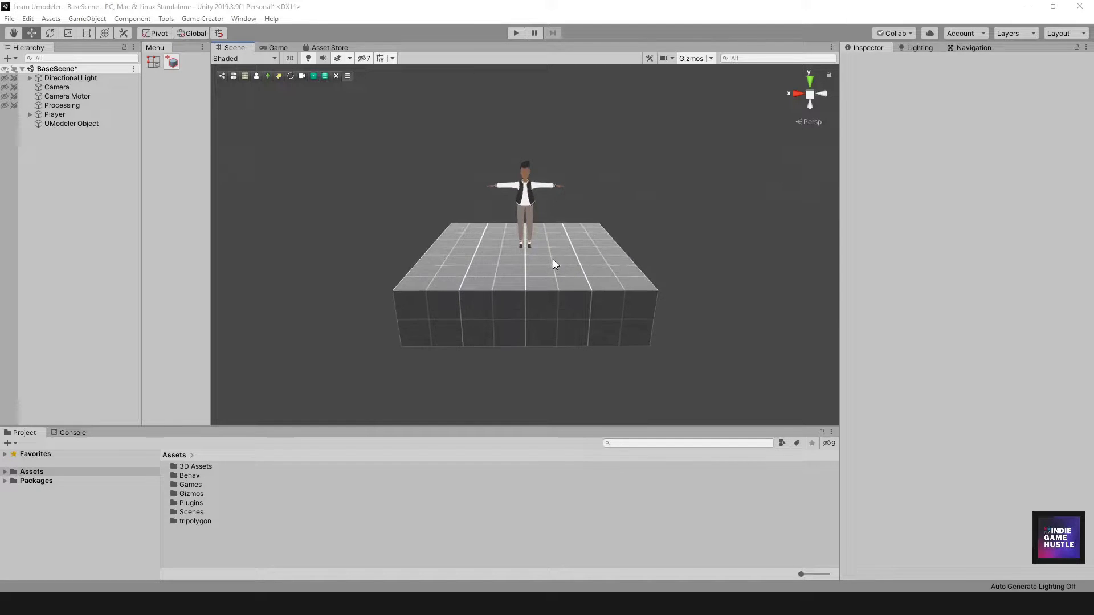
pyautogui.keyDown('alt'); pyautogui.moveTo(630, 251); pyautogui.dragTo(472, 262); pyautogui.keyUp('alt')
pyautogui.scroll(-2, 587, 258)
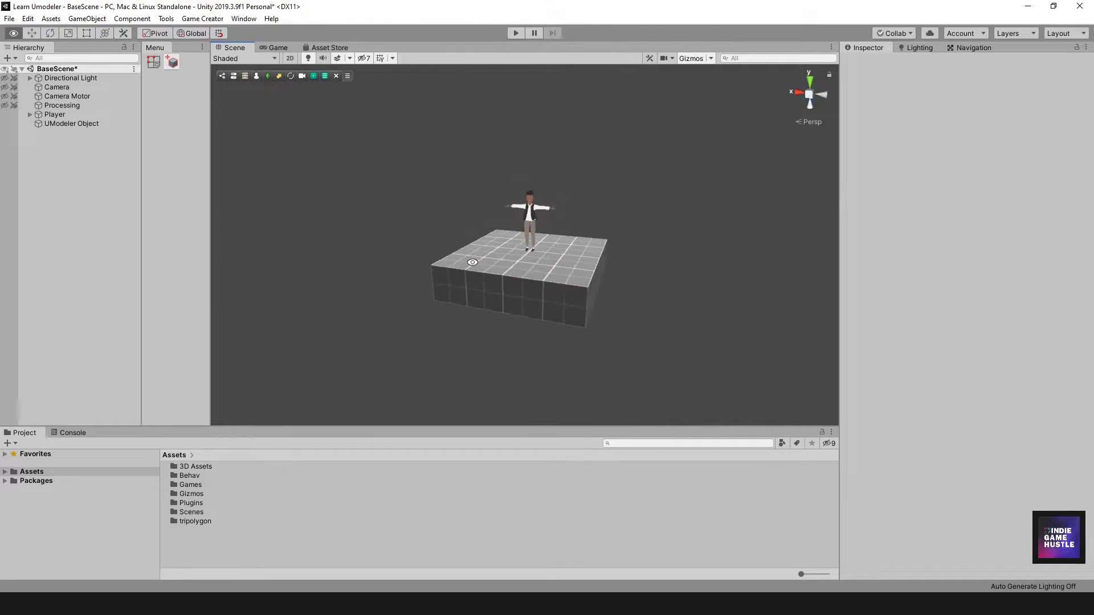
pyautogui.keyDown('alt'); pyautogui.moveTo(630, 247); pyautogui.dragTo(544, 264); pyautogui.keyUp('alt')
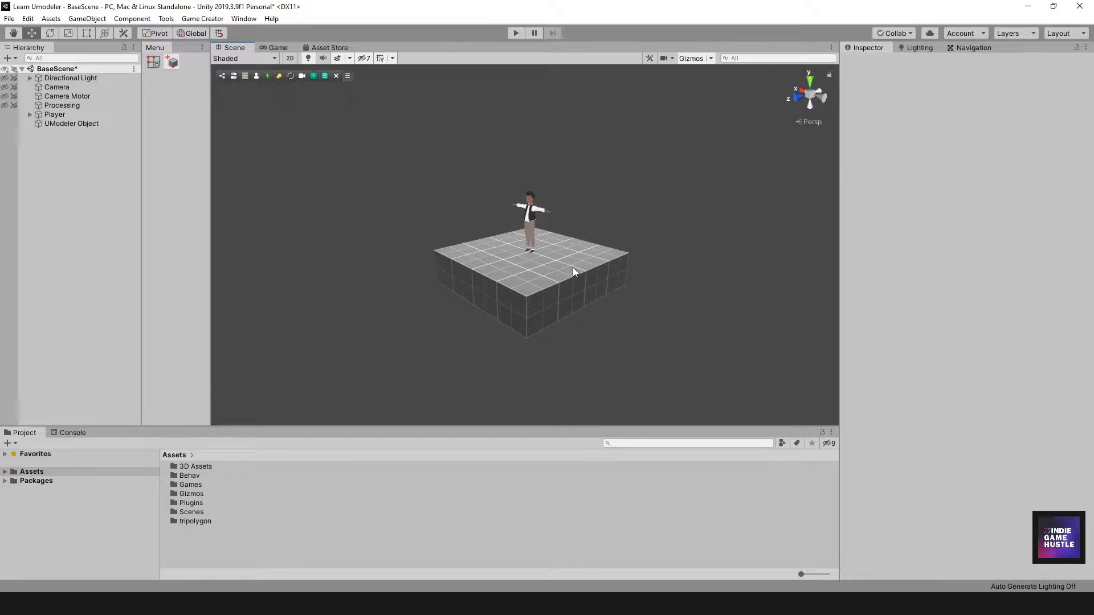
pyautogui.moveTo(578, 268)
pyautogui.keyDown('alt'); pyautogui.mouseDown()
pyautogui.moveTo(653, 254)
pyautogui.moveTo(471, 246)
pyautogui.moveTo(648, 254)
pyautogui.moveTo(576, 269)
pyautogui.moveTo(679, 272)
pyautogui.moveTo(623, 251)
pyautogui.moveTo(437, 242)
pyautogui.moveTo(585, 264)
pyautogui.moveTo(532, 313)
pyautogui.moveTo(501, 308)
pyautogui.moveTo(576, 319)
pyautogui.moveTo(518, 263)
pyautogui.moveTo(576, 288)
pyautogui.moveTo(474, 267)
pyautogui.moveTo(512, 279)
pyautogui.moveTo(630, 268)
pyautogui.moveTo(548, 266)
pyautogui.moveTo(576, 274)
pyautogui.moveTo(447, 302)
pyautogui.moveTo(599, 322)
pyautogui.moveTo(632, 296)
pyautogui.moveTo(480, 283)
pyautogui.moveTo(669, 281)
pyautogui.moveTo(572, 266)
pyautogui.moveTo(543, 276)
pyautogui.moveTo(601, 289)
pyautogui.moveTo(576, 278)
pyautogui.mouseUp(); pyautogui.keyUp('alt')
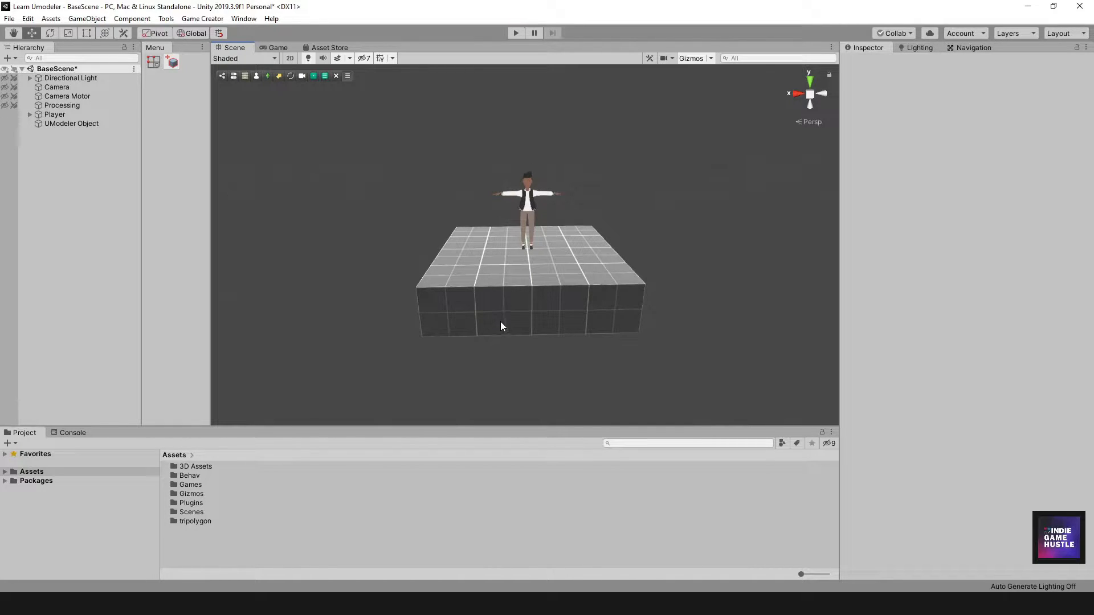
# Select the grid platform beneath the character and switch UModeler to Object mode.
pyautogui.scroll(4, 506, 296)
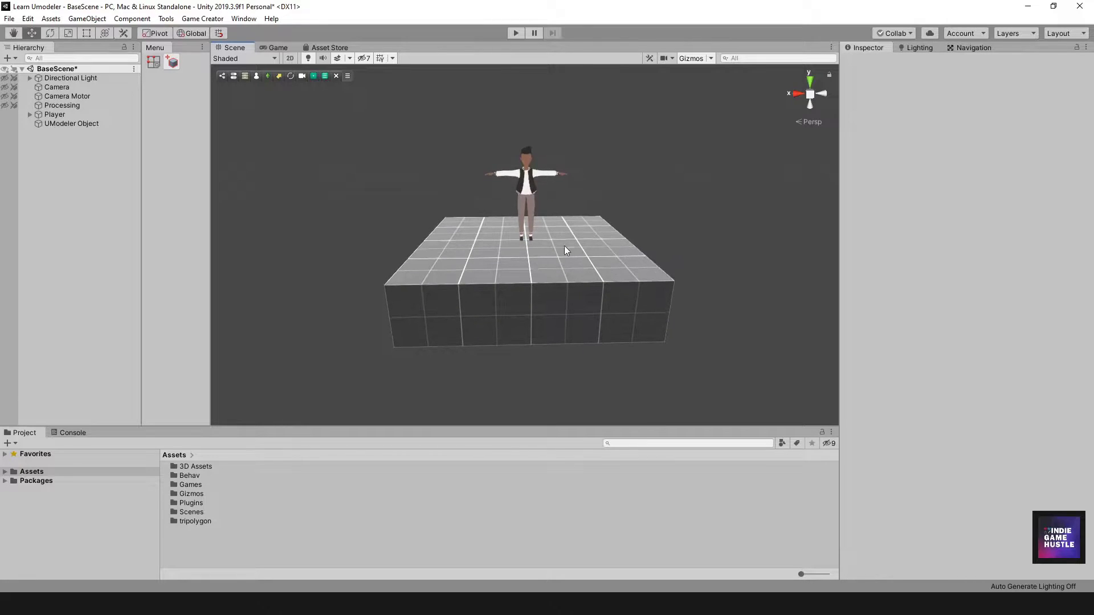
pyautogui.click(540, 302)
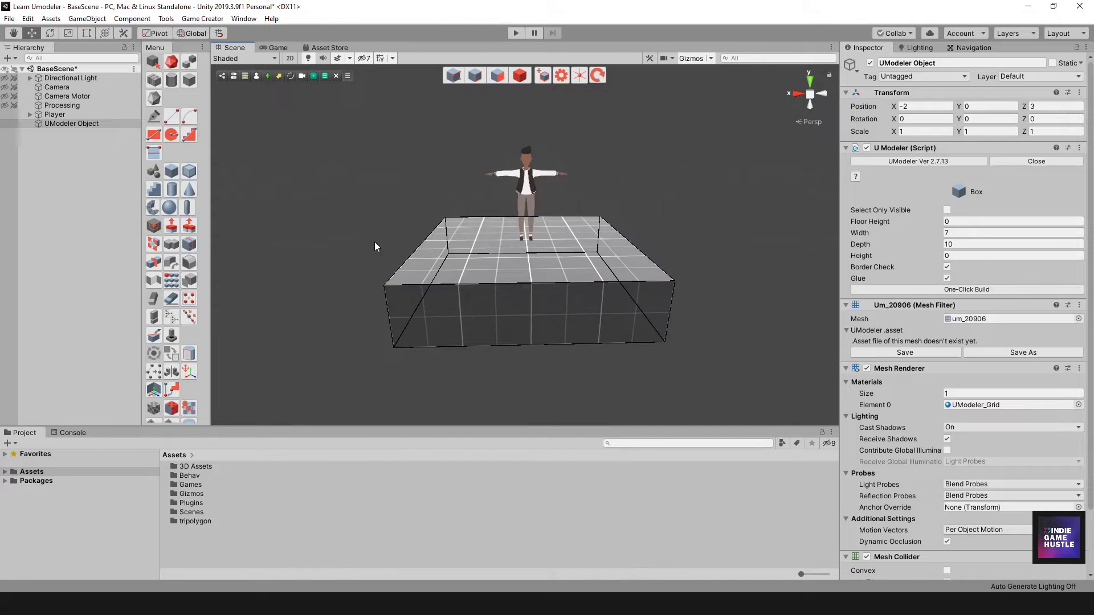
pyautogui.click(522, 77)
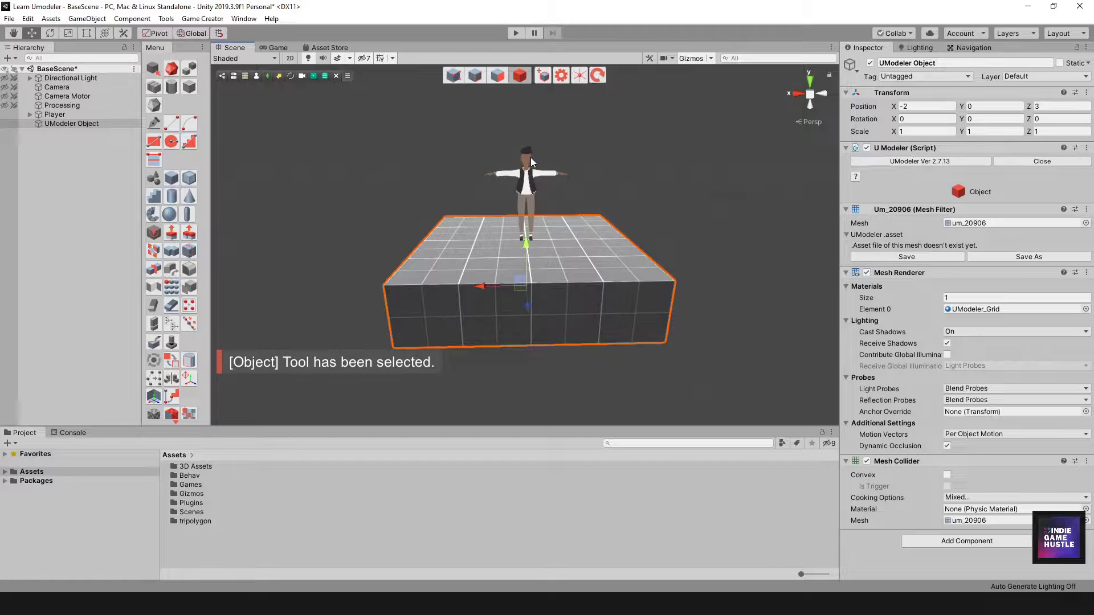
pyautogui.scroll(-1, 489, 237)
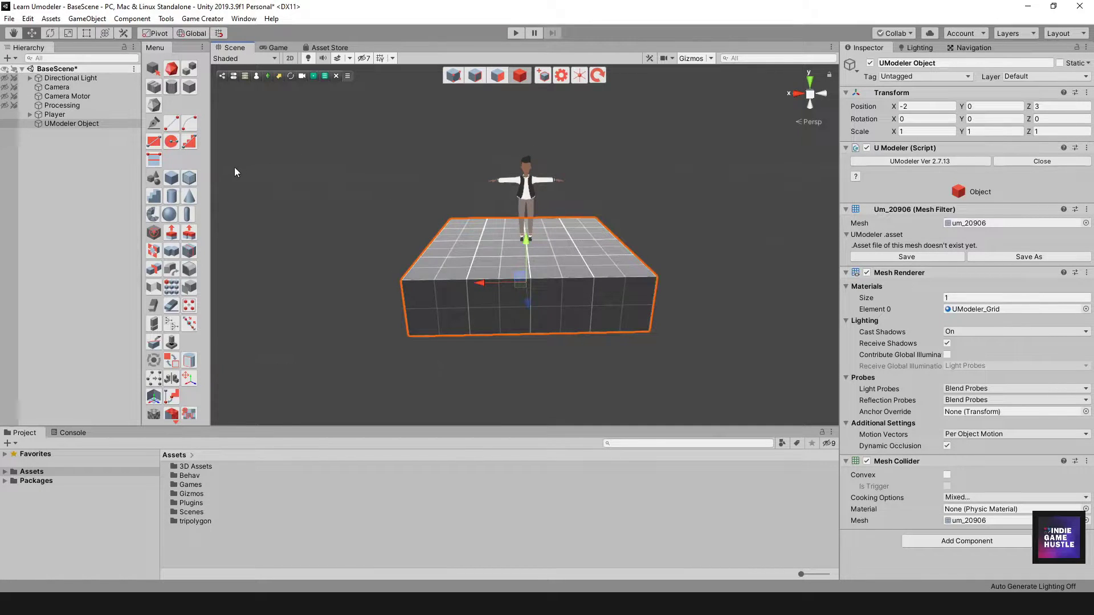
# Collapse all eight tool groups in the UModeler tool palette and narrow the palette to fit.
pyautogui.moveTo(211, 170)
pyautogui.mouseDown()
pyautogui.moveTo(176, 169)
pyautogui.moveTo(228, 171)
pyautogui.mouseUp()
pyautogui.click(152, 62)
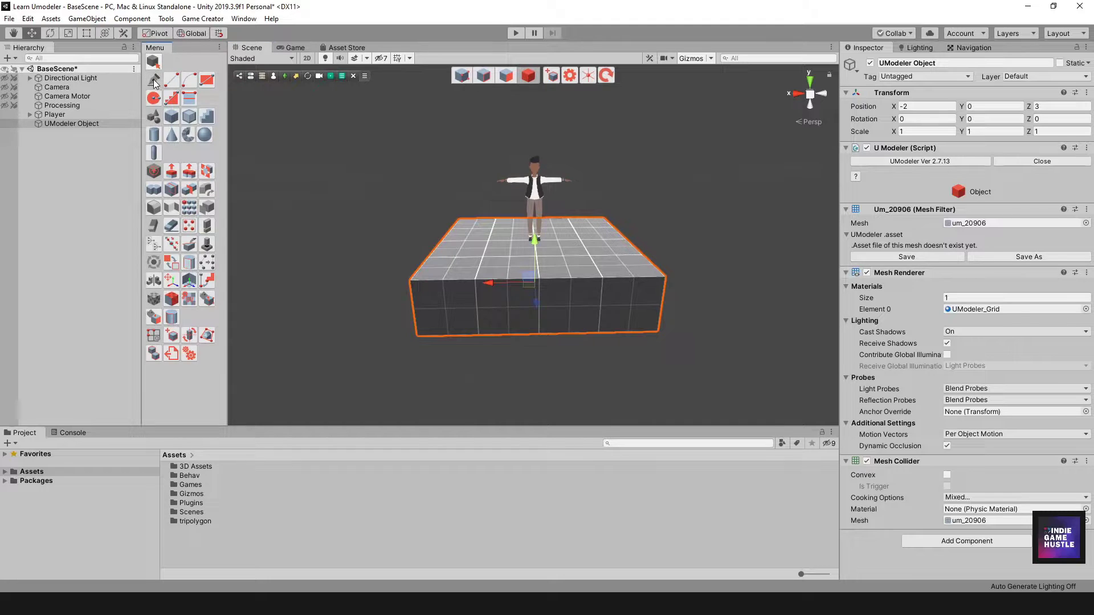
pyautogui.click(154, 80)
pyautogui.click(154, 98)
pyautogui.click(154, 115)
pyautogui.click(155, 135)
pyautogui.click(155, 153)
pyautogui.click(155, 172)
pyautogui.click(154, 189)
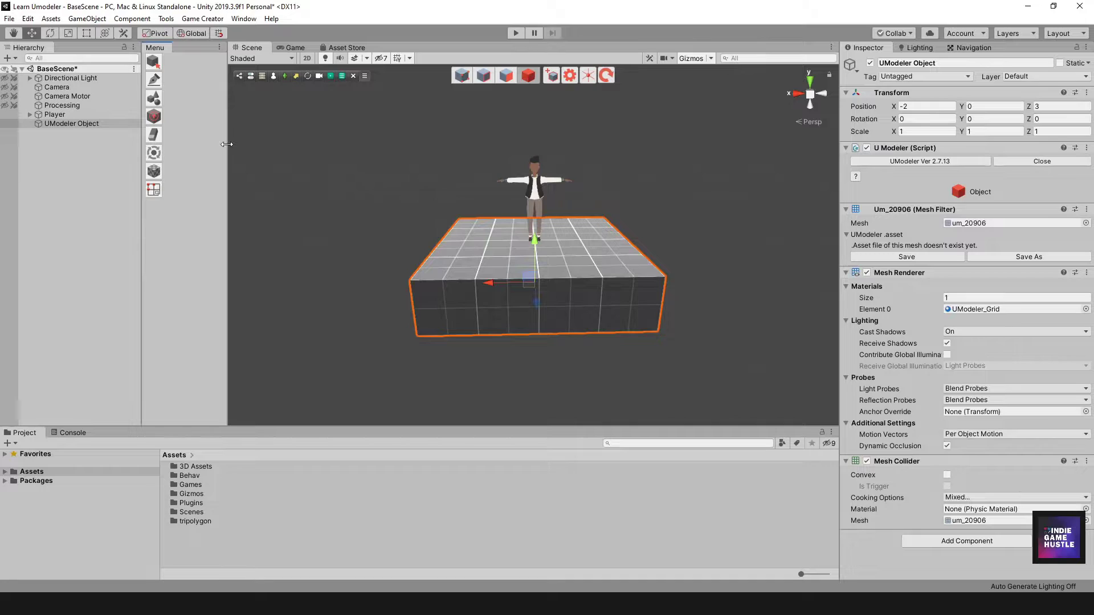
pyautogui.moveTo(227, 144); pyautogui.dragTo(206, 107)
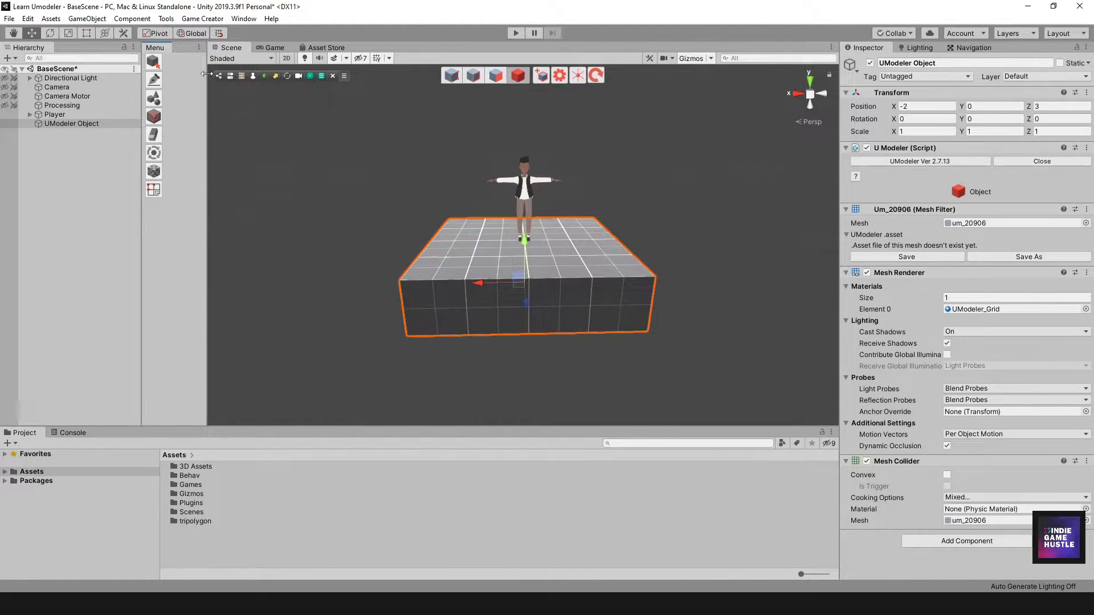
# Look over UModeler's About window with its support and manual links, and close it.
pyautogui.click(165, 21)
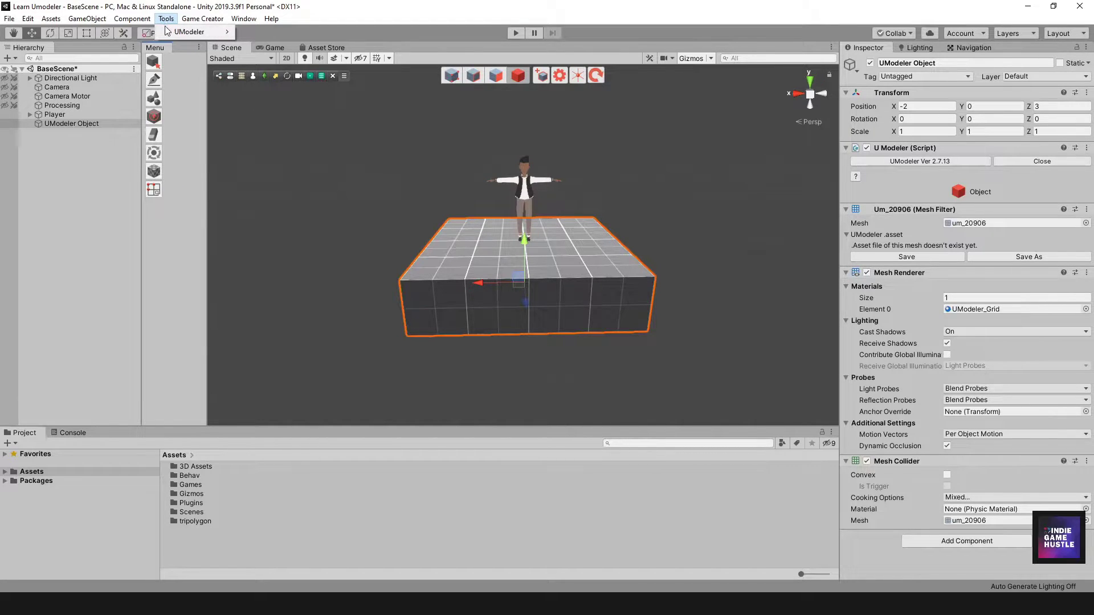
pyautogui.moveTo(177, 33)
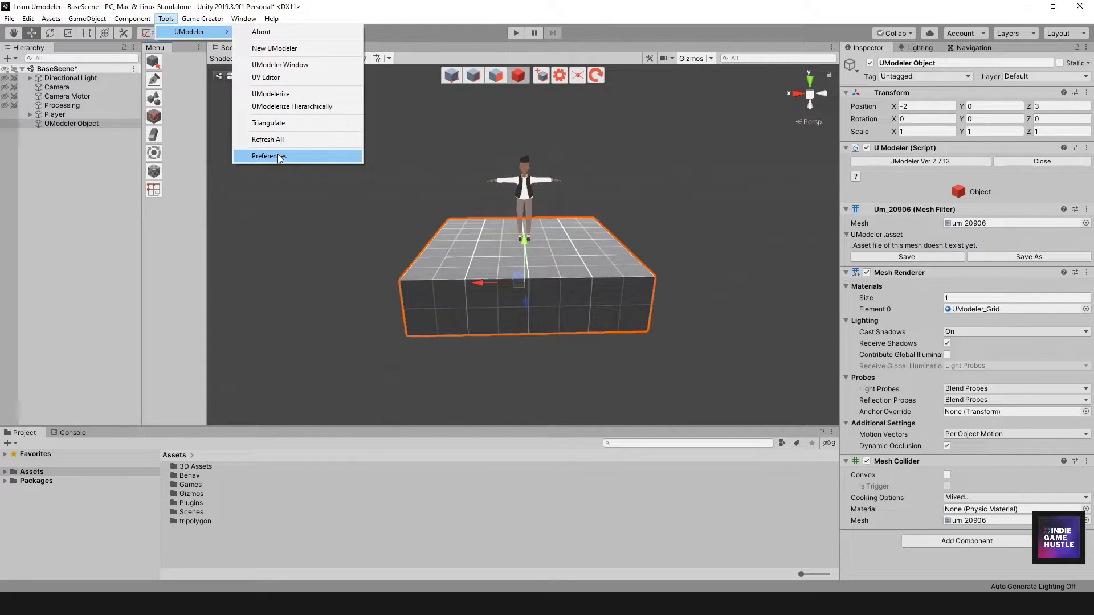
pyautogui.moveTo(257, 24)
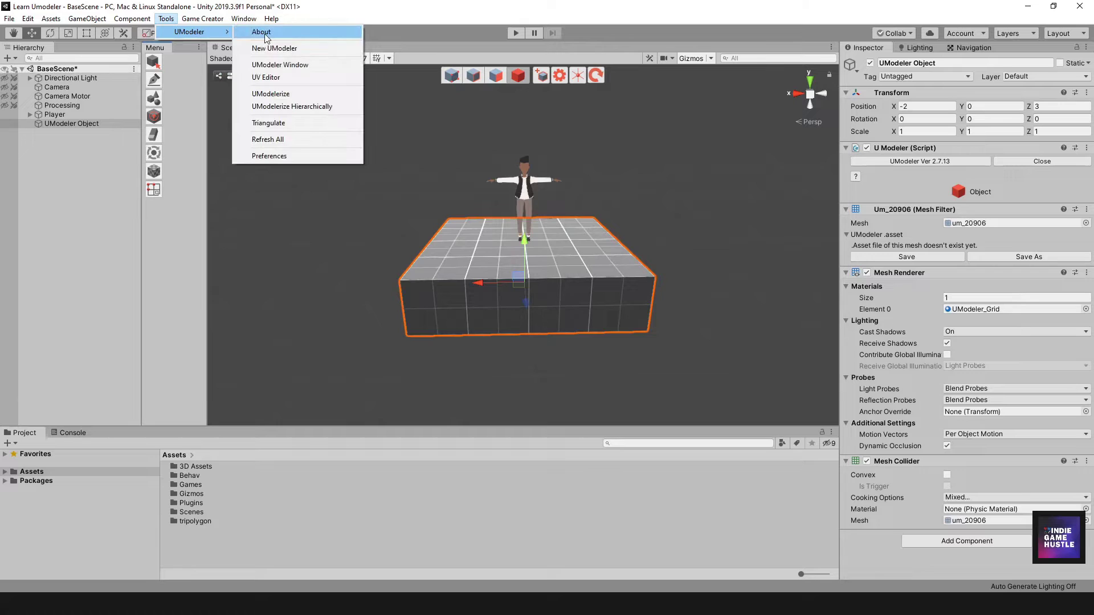
pyautogui.click(266, 37)
pyautogui.moveTo(415, 113); pyautogui.dragTo(488, 130)
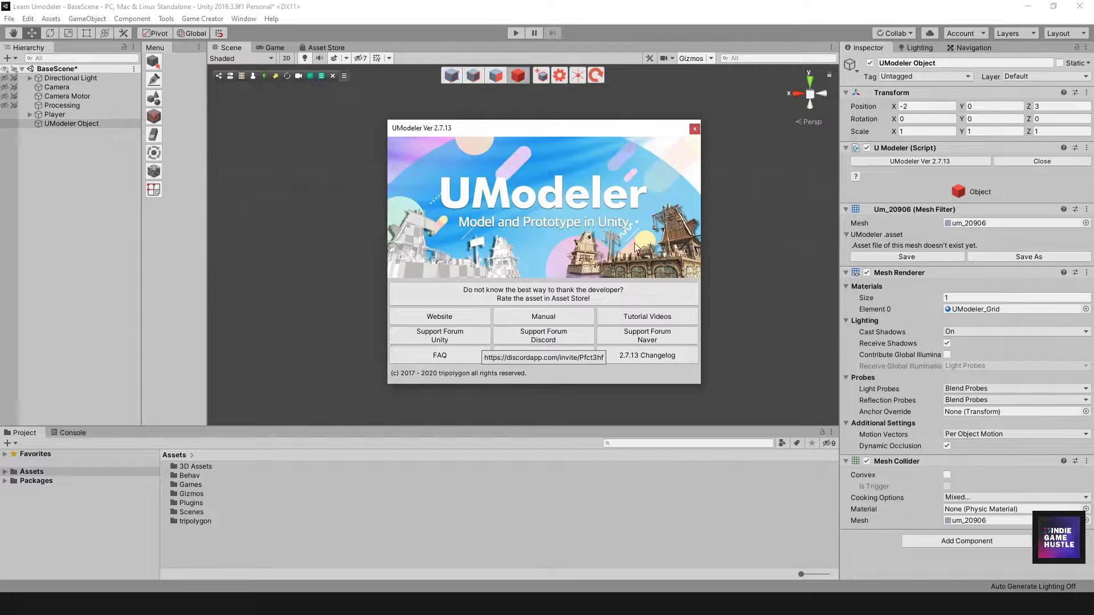
pyautogui.click(695, 128)
# Create a new UModeler object as a child of the platform object.
pyautogui.click(165, 18)
pyautogui.moveTo(191, 33)
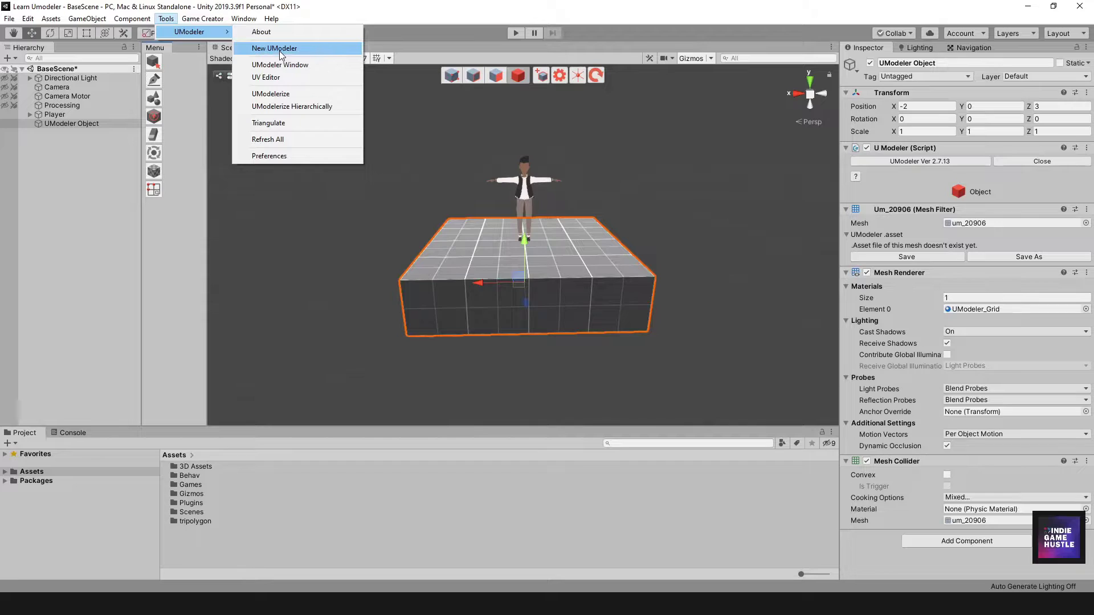
pyautogui.click(281, 52)
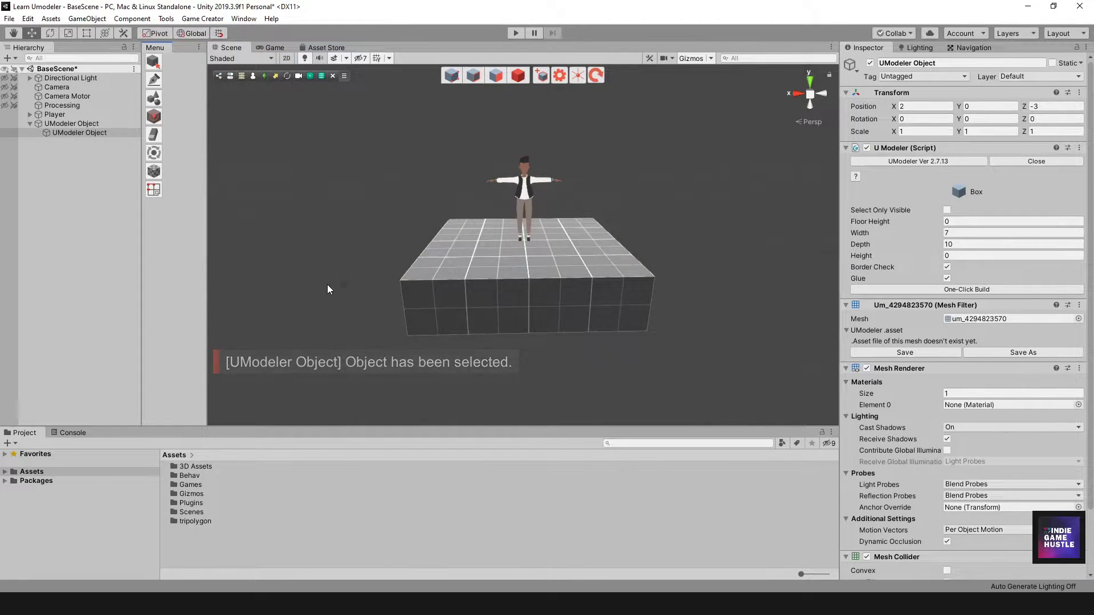
# Draw a 1 × 1 × 1 box on the ground beside the platform and undo it.
pyautogui.click(319, 308)
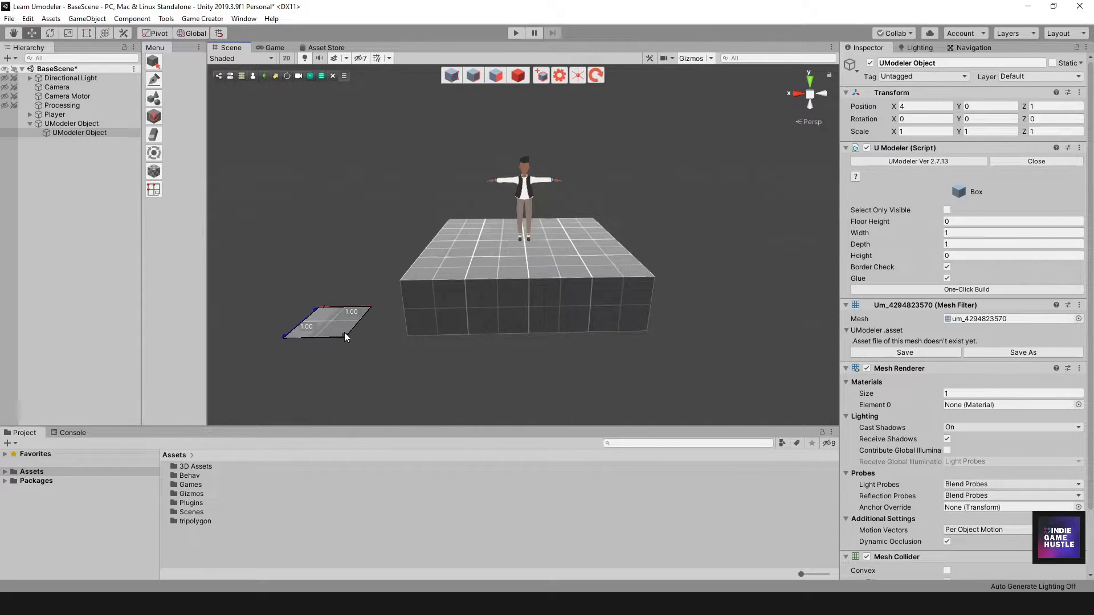
pyautogui.click(345, 332)
pyautogui.click(349, 292)
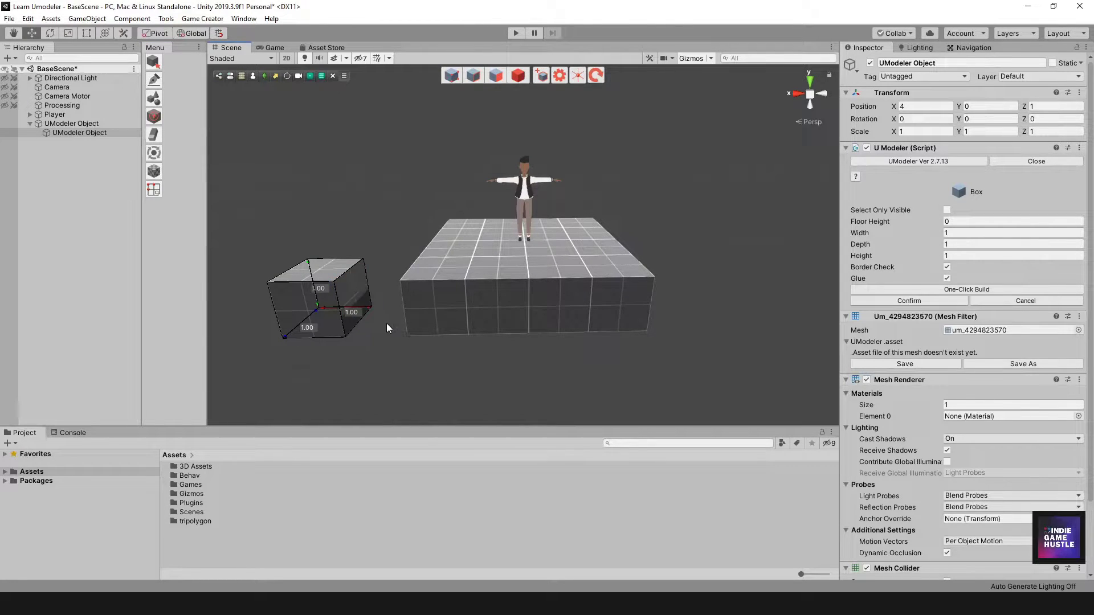
pyautogui.keyDown('alt'); pyautogui.moveTo(366, 313); pyautogui.dragTo(456, 239); pyautogui.keyUp('alt')
pyautogui.moveTo(424, 309)
pyautogui.keyDown('alt'); pyautogui.mouseDown()
pyautogui.moveTo(413, 319)
pyautogui.moveTo(440, 302)
pyautogui.mouseUp(); pyautogui.keyUp('alt')
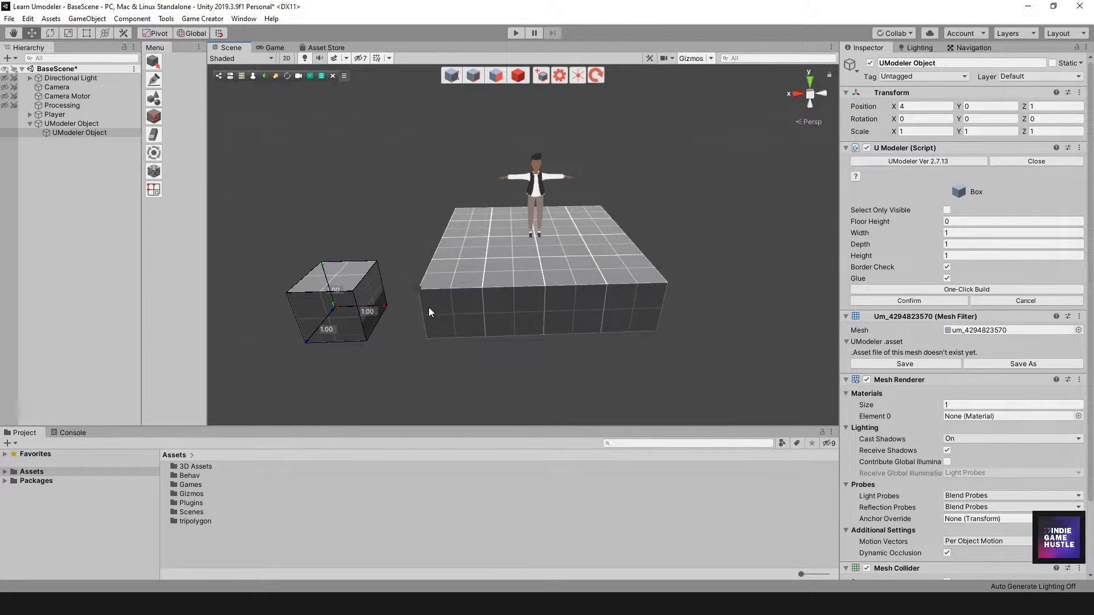
pyautogui.hotkey('ctrl', 'z')
# Close the docked UModeler tool palette.
pyautogui.click(166, 18)
pyautogui.moveTo(194, 31)
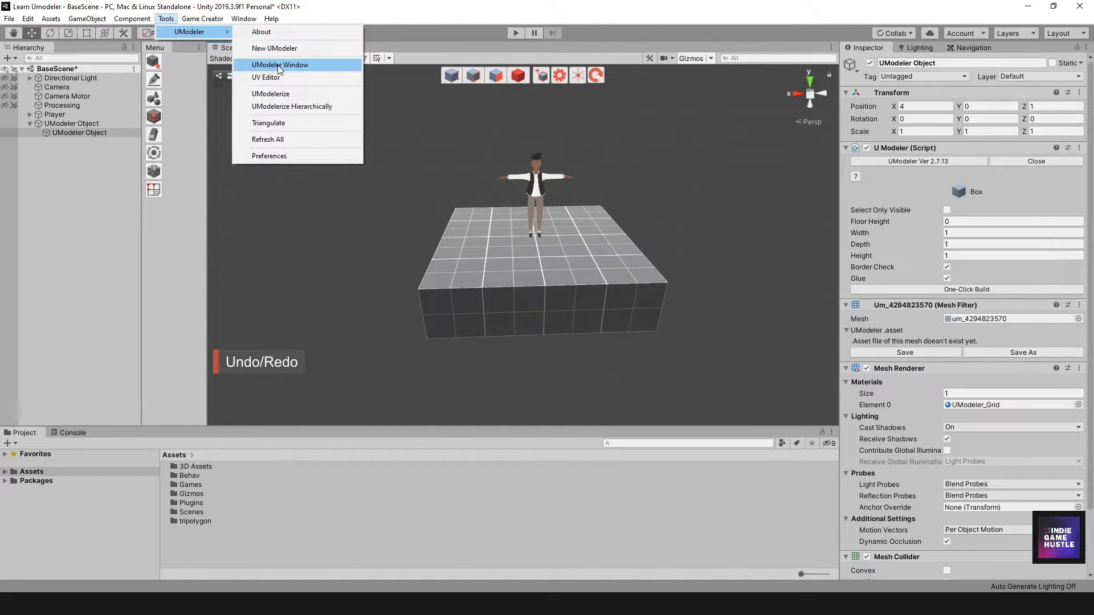
pyautogui.click(278, 66)
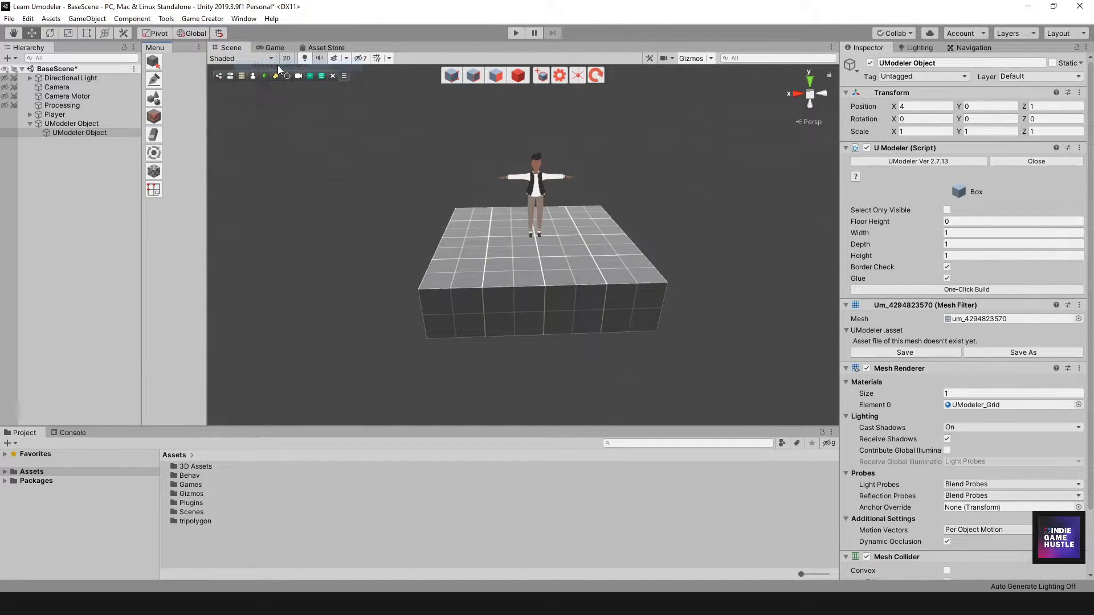
pyautogui.click(198, 47)
pyautogui.click(221, 72)
# Reopen the UModeler window and dock it as a narrow column between the Hierarchy and the Scene view.
pyautogui.click(166, 18)
pyautogui.moveTo(186, 36)
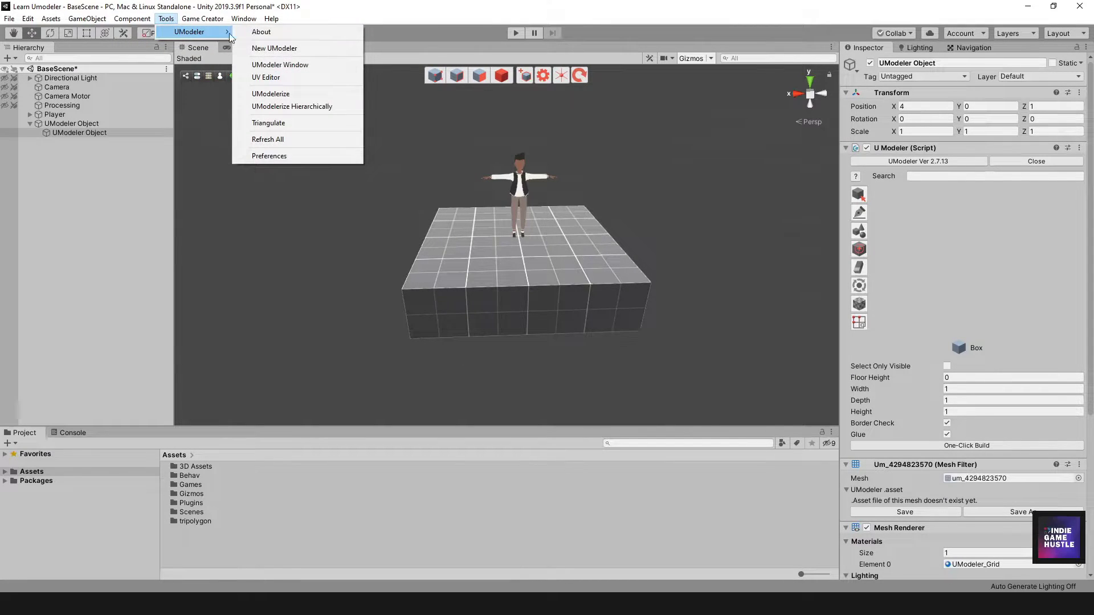
pyautogui.click(277, 65)
pyautogui.moveTo(238, 98); pyautogui.dragTo(407, 66)
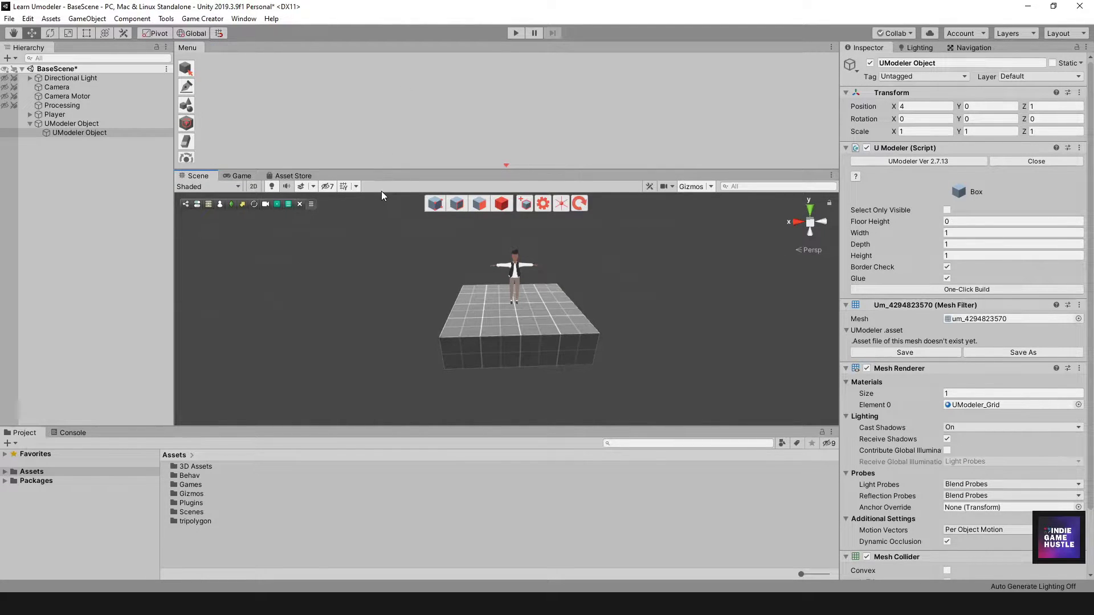
pyautogui.moveTo(378, 167); pyautogui.dragTo(372, 220)
pyautogui.moveTo(190, 53); pyautogui.dragTo(145, 146)
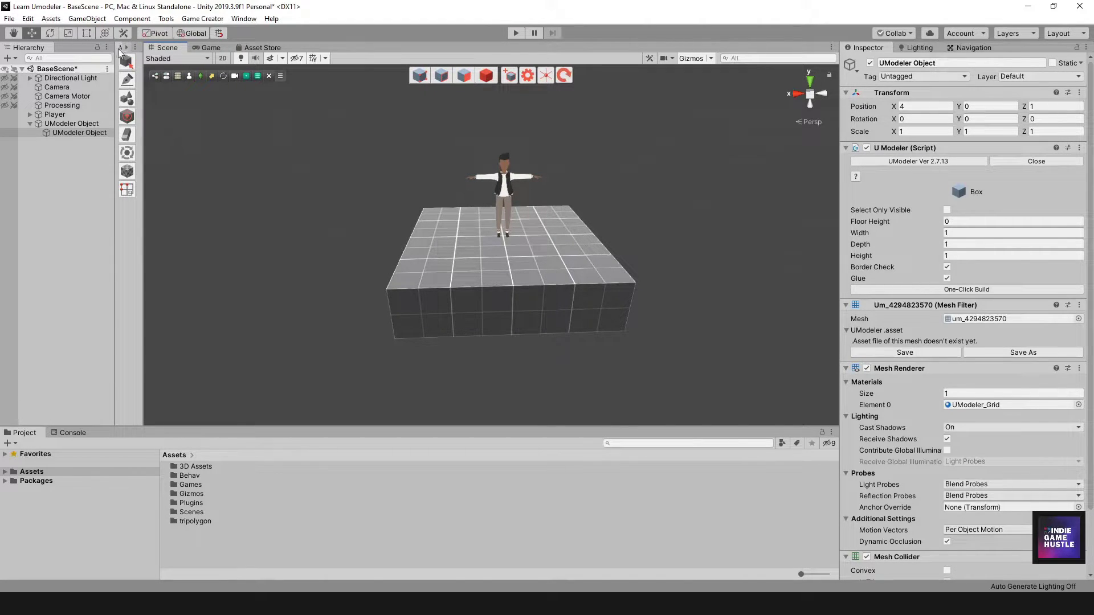
pyautogui.moveTo(142, 130); pyautogui.dragTo(165, 131)
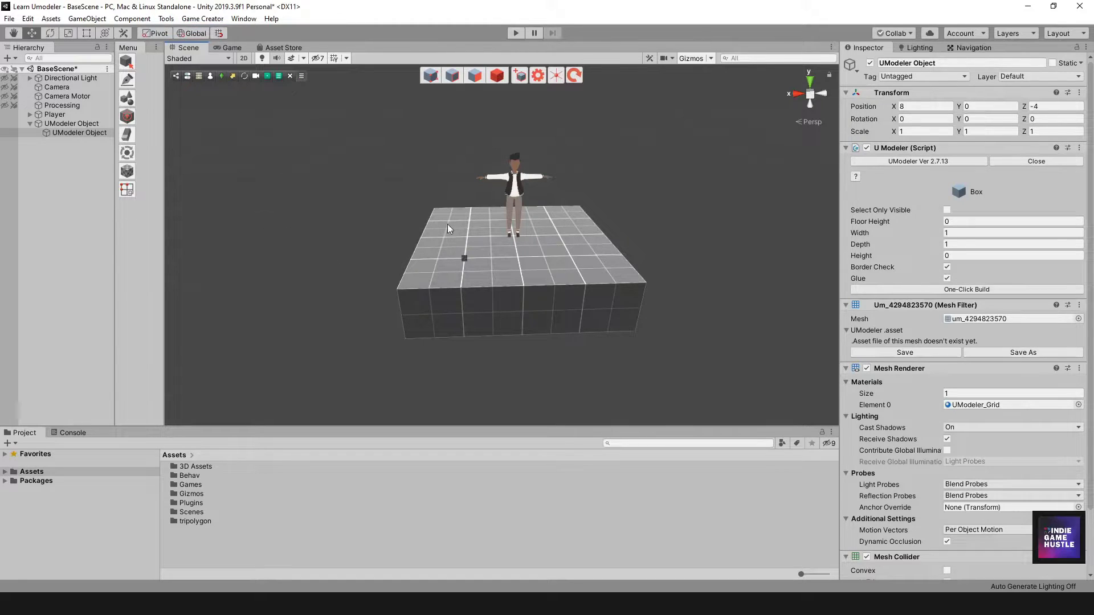
# Deselect the UModeler object and add a standard 3D Cube to the scene.
pyautogui.click(496, 78)
pyautogui.click(406, 278)
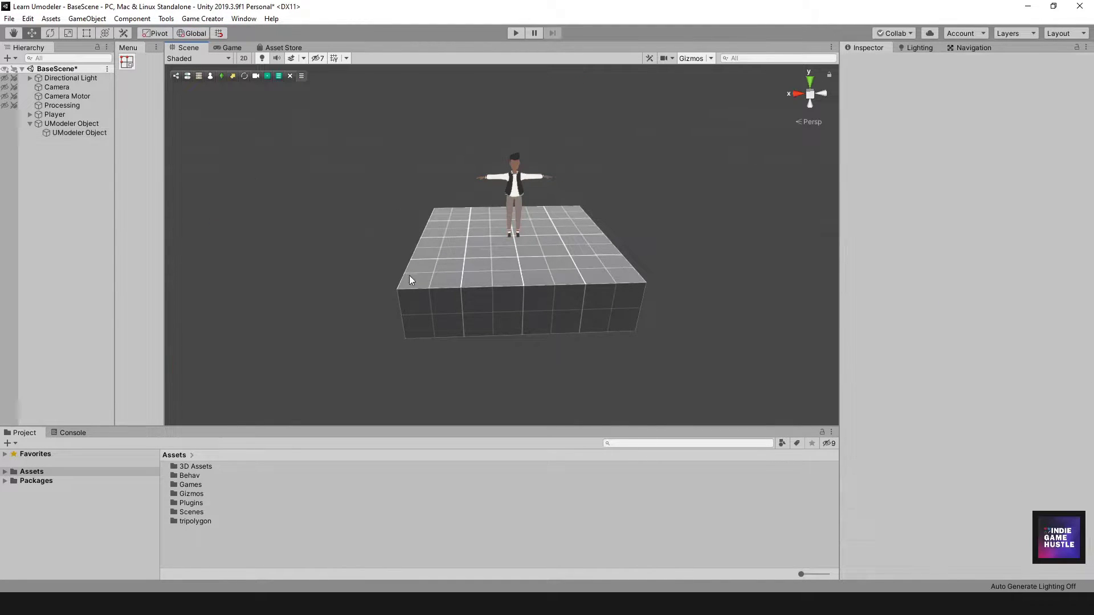
pyautogui.click(88, 18)
pyautogui.moveTo(152, 76)
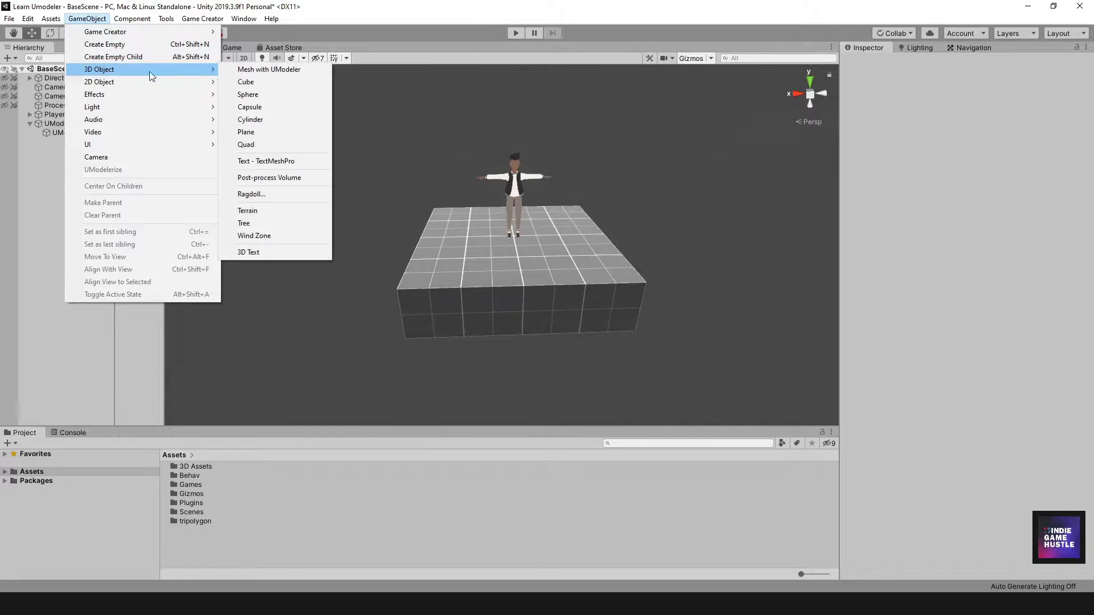
pyautogui.click(254, 81)
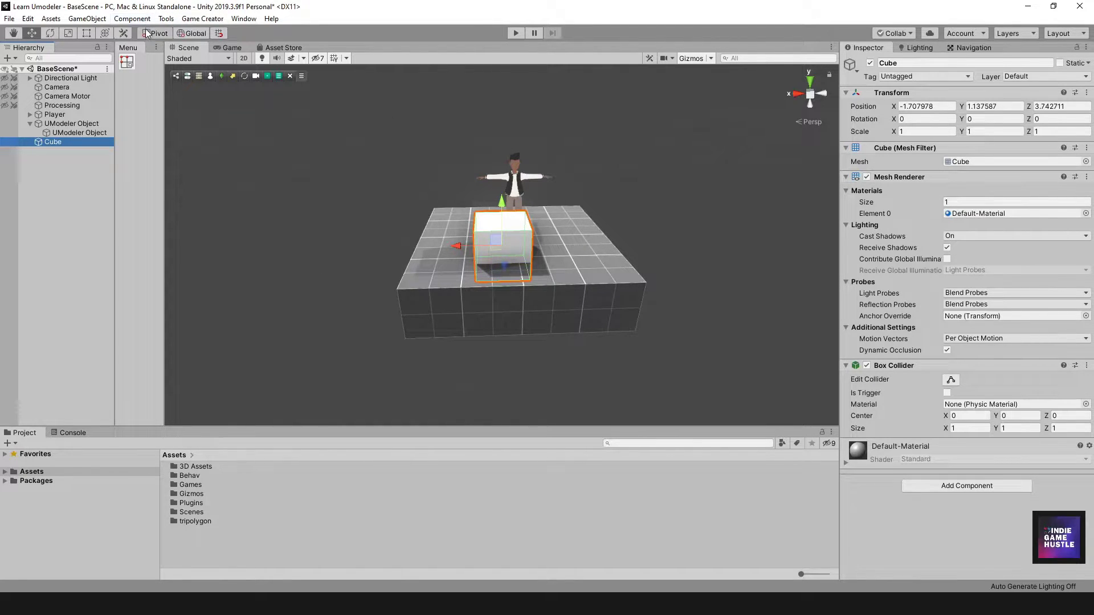
# Convert the Cube into an editable mesh with UModelerize and show its faces in Polygon mode.
pyautogui.click(165, 19)
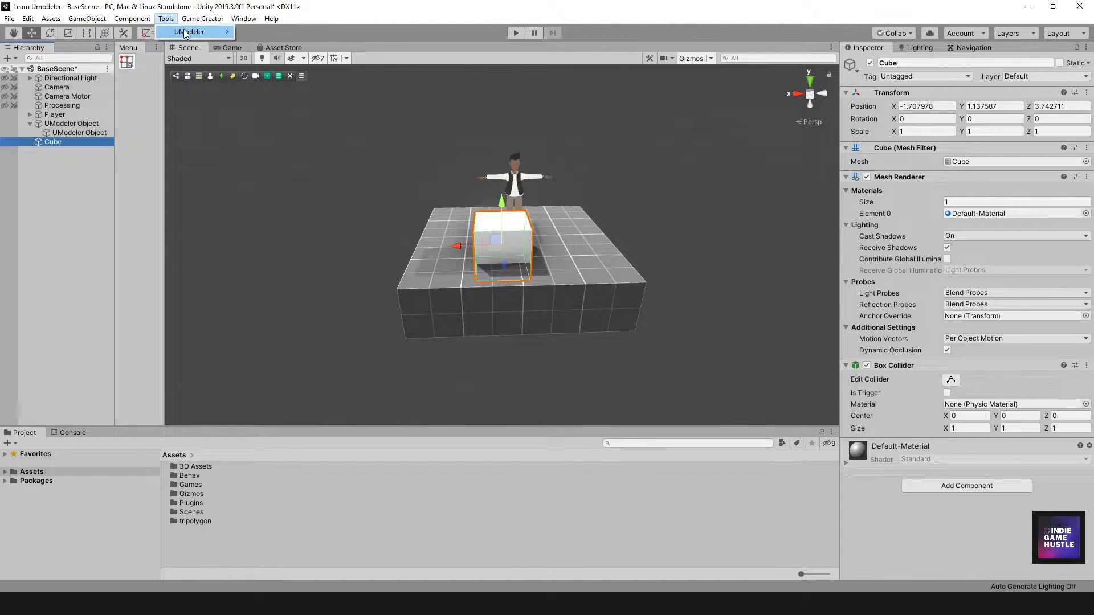
pyautogui.moveTo(188, 32)
pyautogui.click(304, 94)
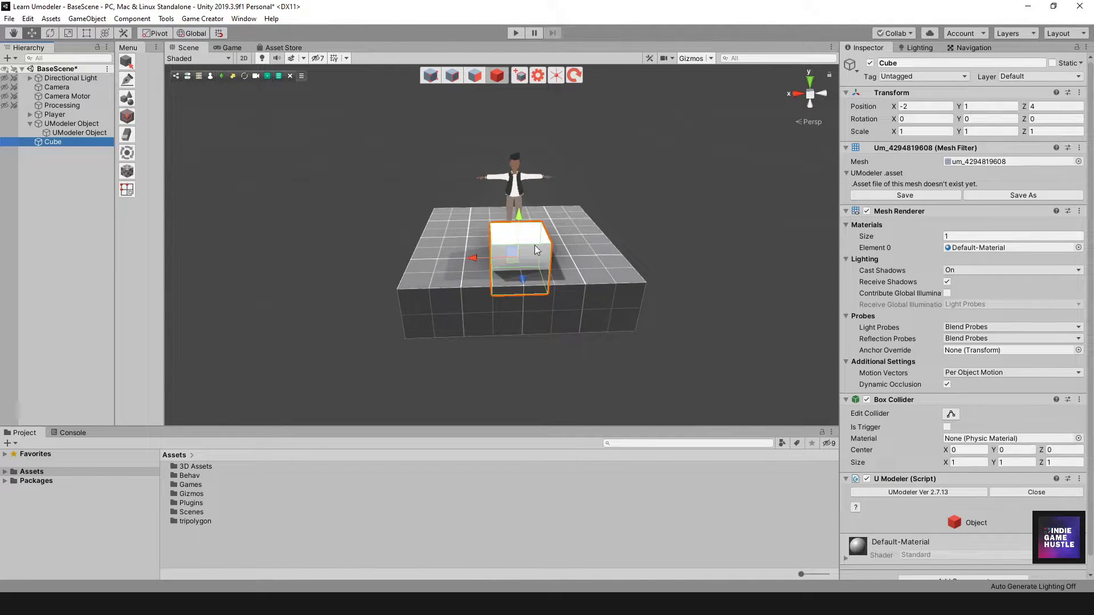
pyautogui.click(474, 76)
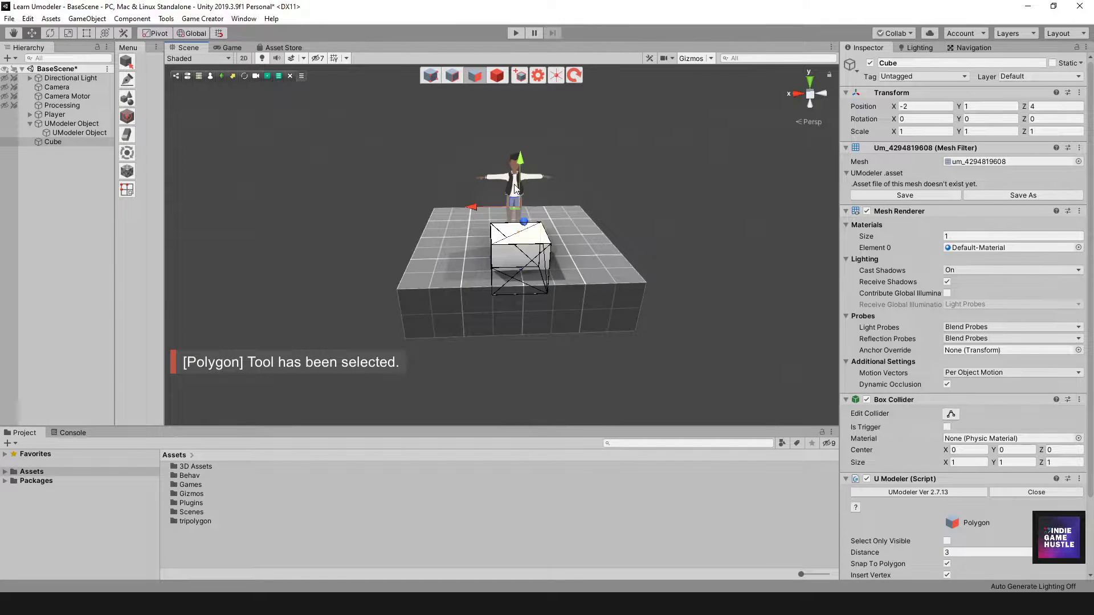
pyautogui.hotkey('ctrl', 'z')
# Return to Object mode and move the cube along the X axis to position X 1, off the platform.
pyautogui.keyDown('alt'); pyautogui.moveTo(632, 245); pyautogui.dragTo(505, 236); pyautogui.keyUp('alt')
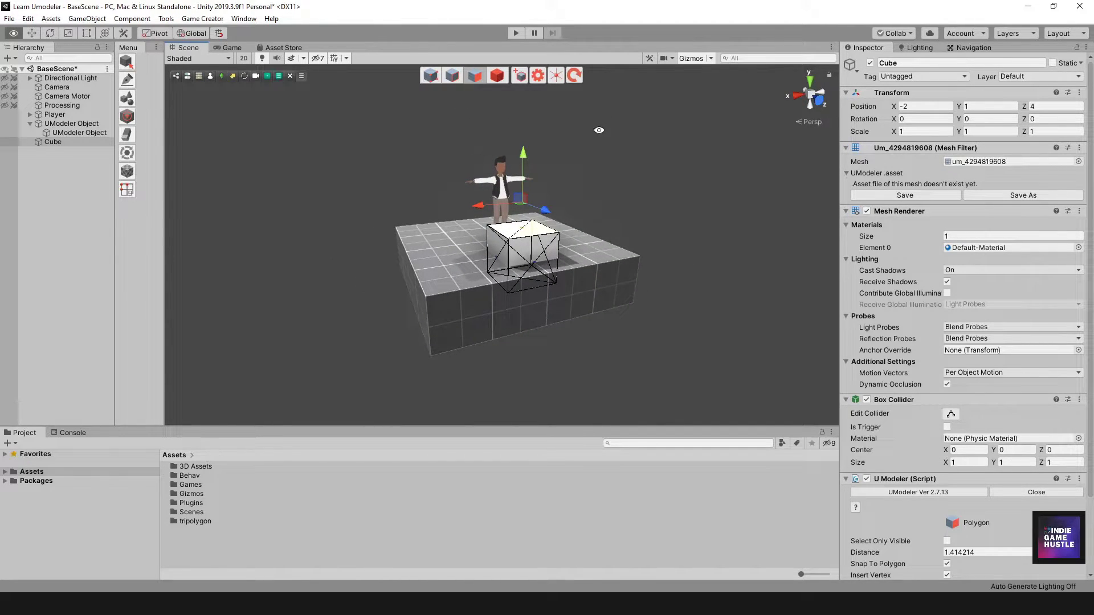
pyautogui.keyDown('alt'); pyautogui.moveTo(604, 120); pyautogui.dragTo(570, 123); pyautogui.keyUp('alt')
pyautogui.click(496, 75)
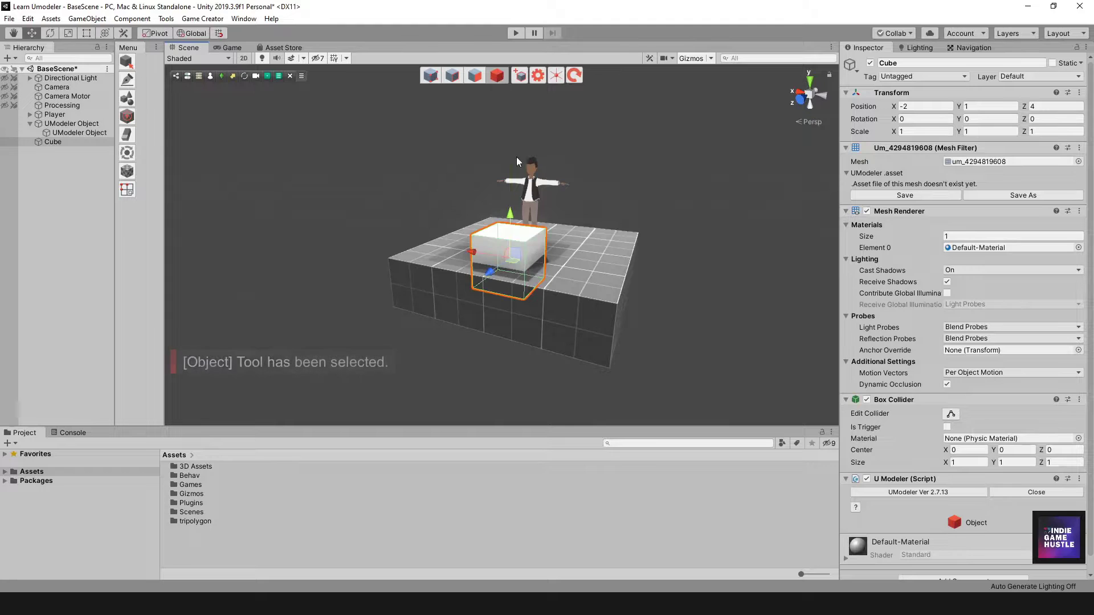
pyautogui.moveTo(475, 248); pyautogui.dragTo(358, 228)
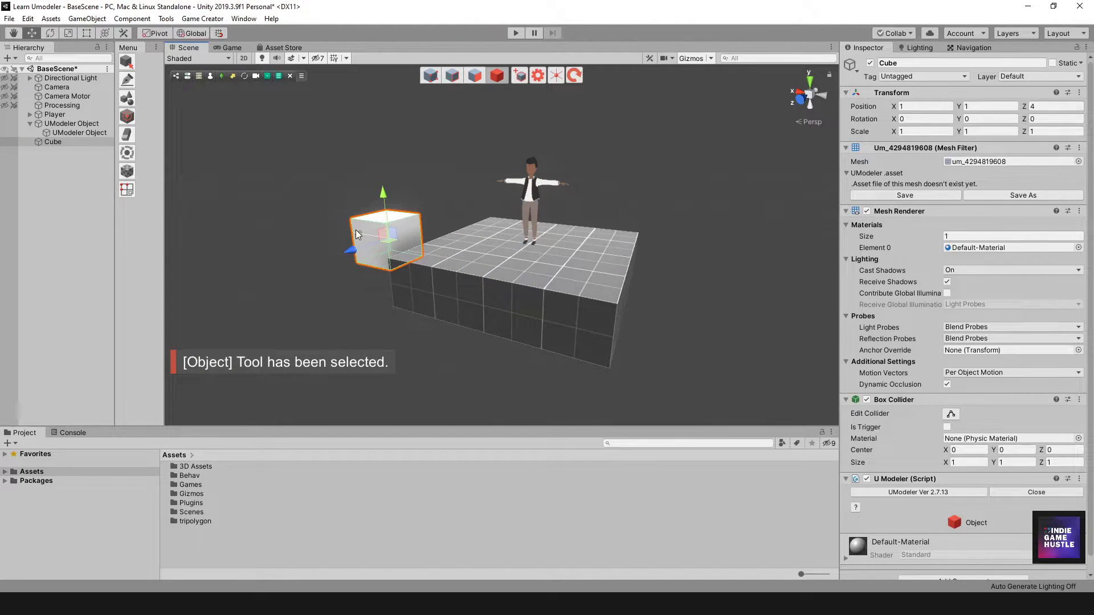
# Delete the converted cube beside the platform and add a fresh standard 3D Cube to the scene.
pyautogui.press('Delete')
pyautogui.click(166, 18)
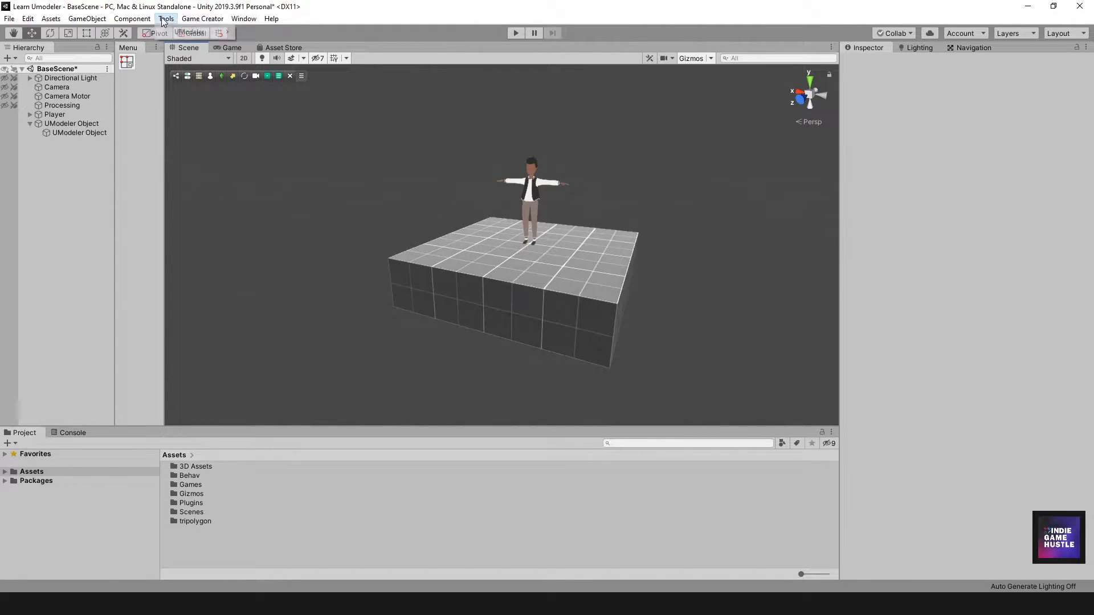
pyautogui.moveTo(191, 32)
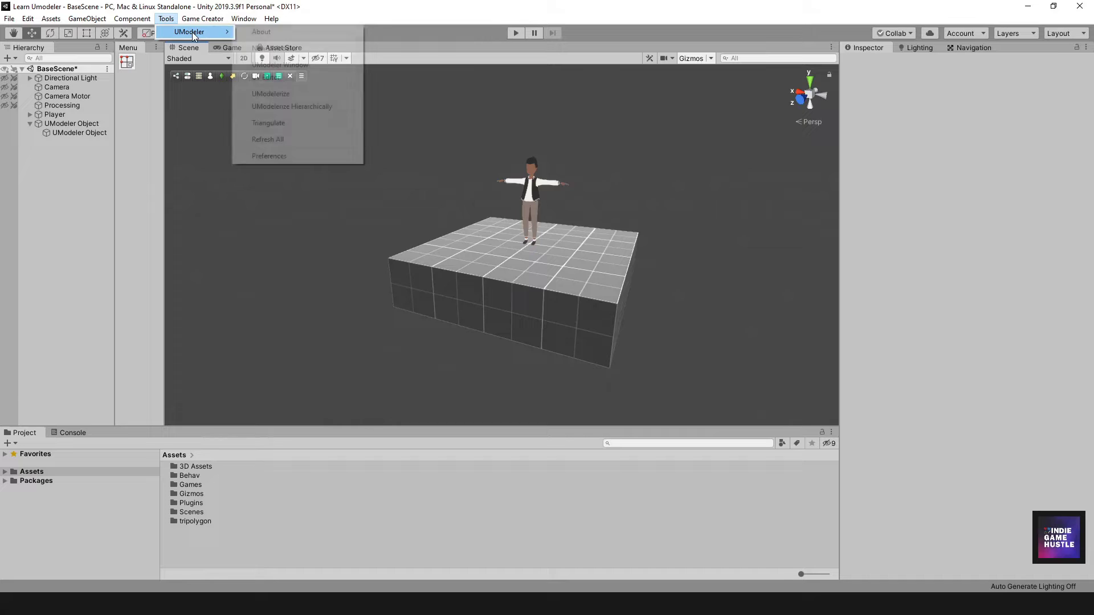
pyautogui.click(287, 109)
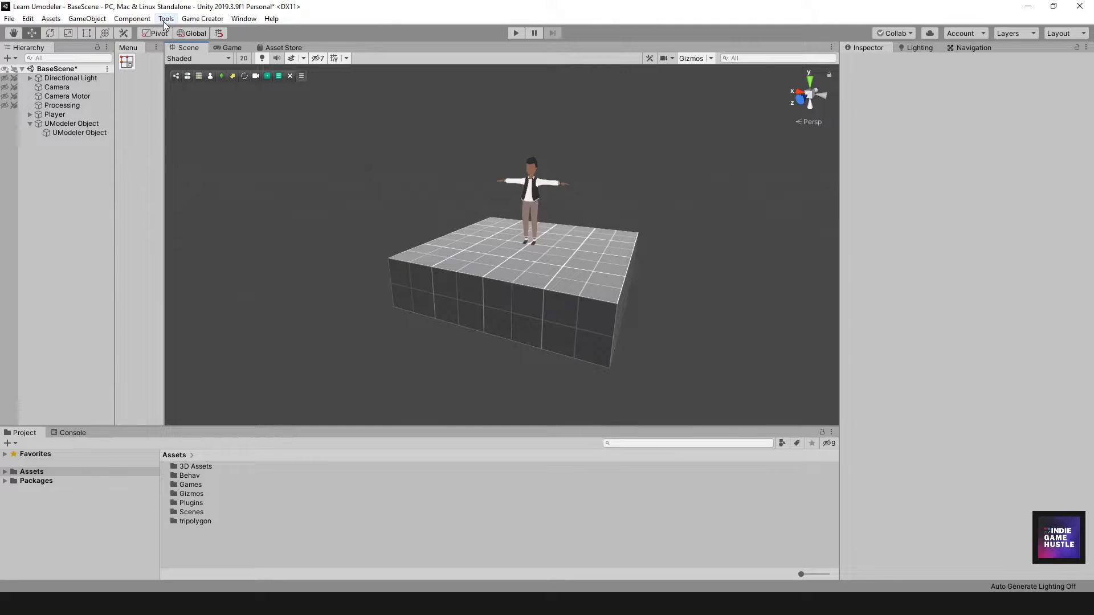
pyautogui.click(86, 18)
pyautogui.moveTo(122, 69)
pyautogui.click(250, 83)
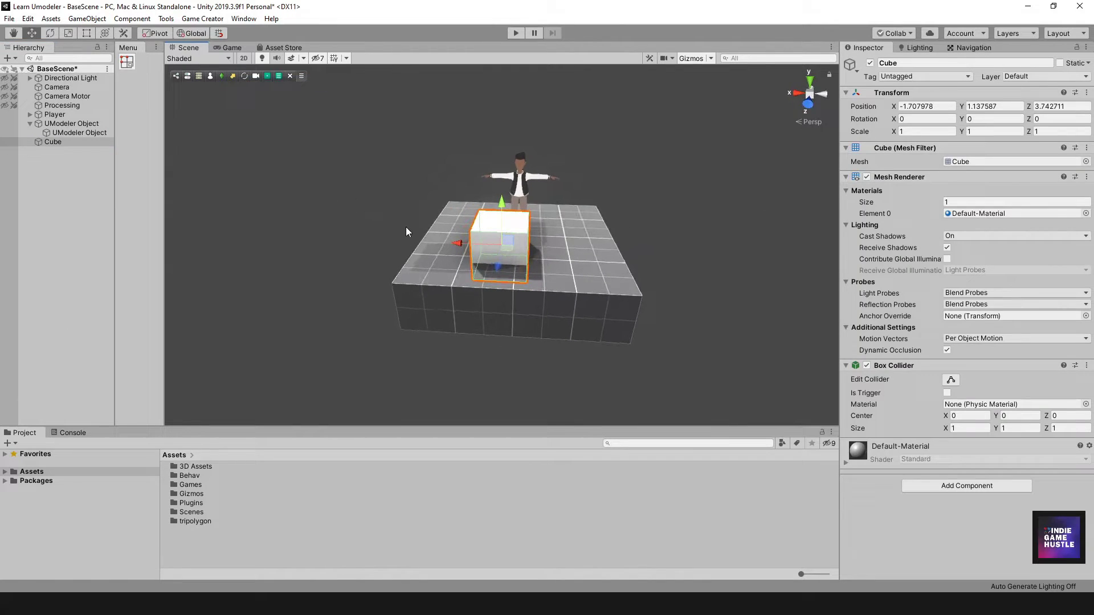
# Duplicate the cube twice and space the copies along the X axis so three cubes stand in a row on the platform.
pyautogui.hotkey('ctrl', 'd')
pyautogui.moveTo(458, 243); pyautogui.dragTo(395, 241)
pyautogui.hotkey('ctrl', 'd')
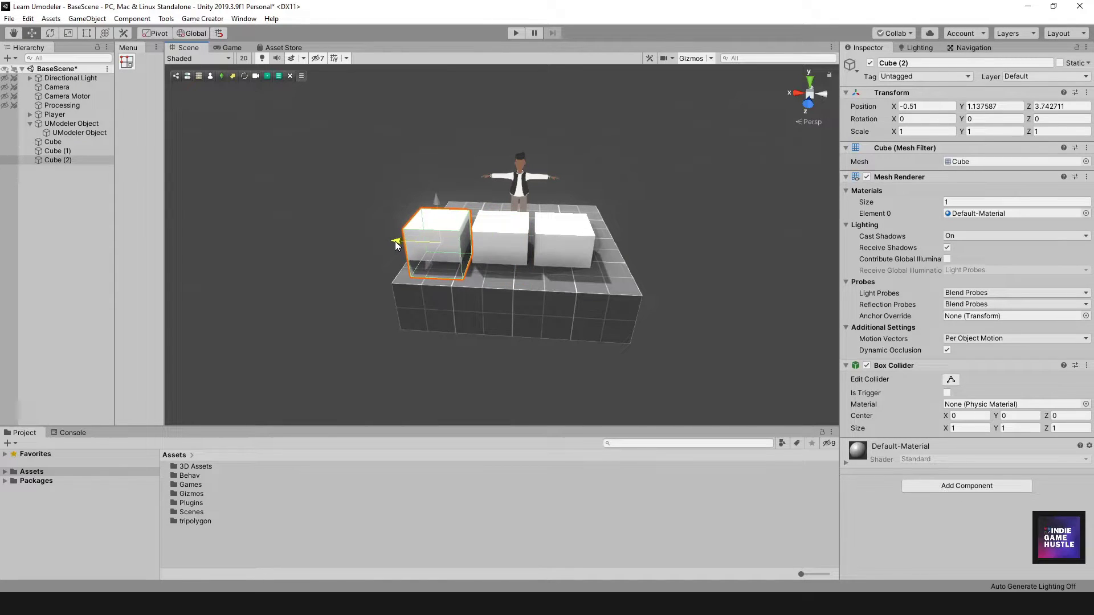
# Select all three cubes and convert them together with UModelerize Hierarchically.
pyautogui.keyDown('shift'); pyautogui.click(502, 246); pyautogui.keyUp('shift')
pyautogui.keyDown('shift'); pyautogui.click(551, 239); pyautogui.keyUp('shift')
pyautogui.keyDown('alt'); pyautogui.moveTo(525, 243); pyautogui.dragTo(349, 232); pyautogui.keyUp('alt')
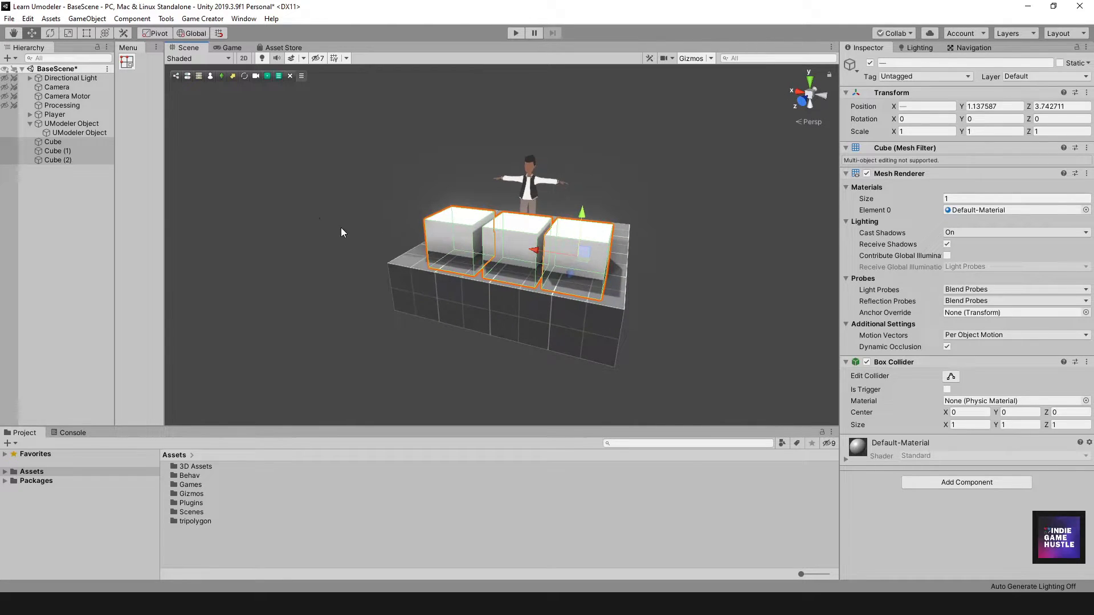
pyautogui.click(167, 18)
pyautogui.moveTo(193, 33)
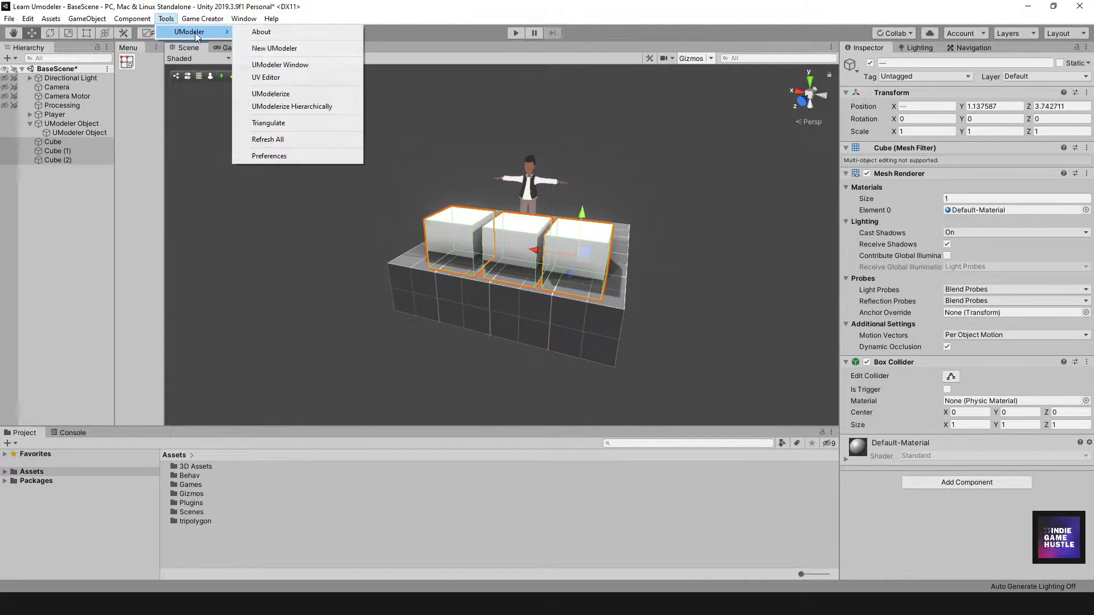
pyautogui.click(303, 107)
pyautogui.keyDown('alt'); pyautogui.moveTo(637, 257); pyautogui.dragTo(485, 117); pyautogui.keyUp('alt')
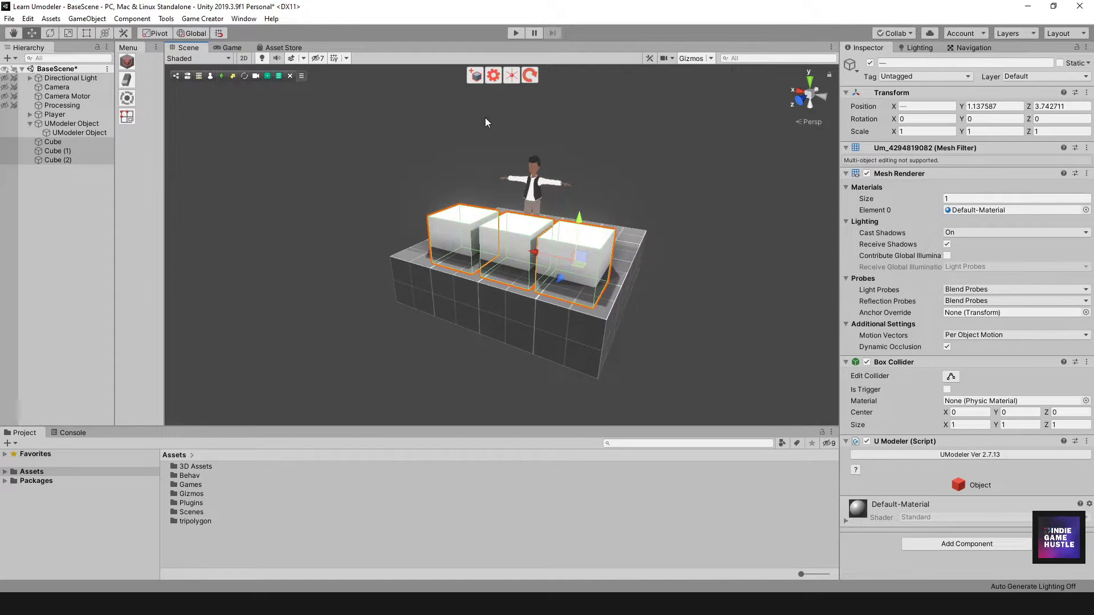
# Select the converted cubes one at a time to check the UModeler component on each.
pyautogui.click(394, 137)
pyautogui.click(580, 244)
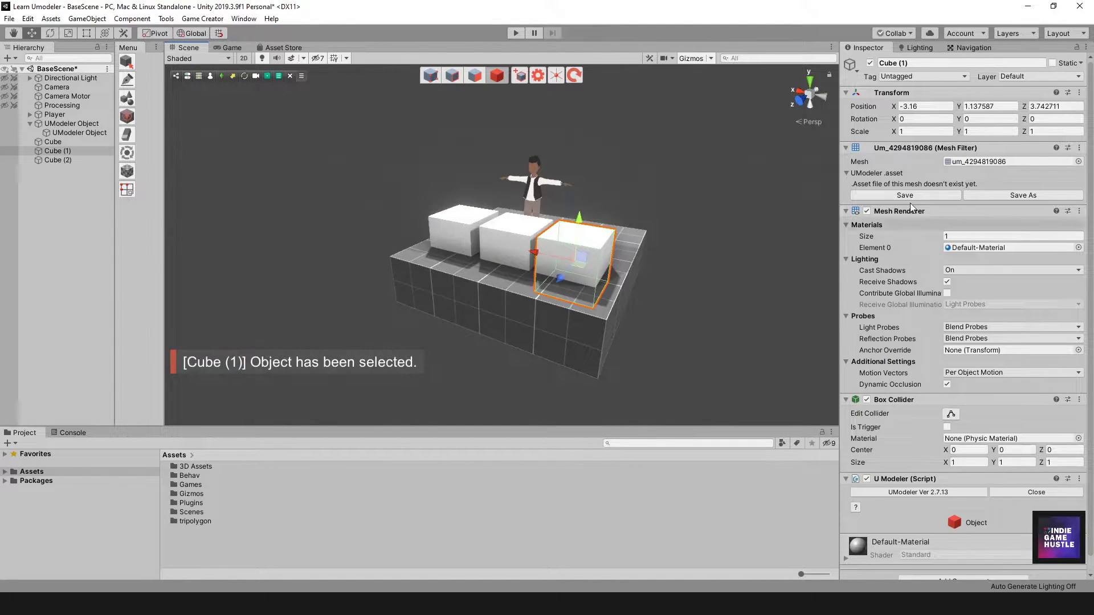
pyautogui.keyDown('alt'); pyautogui.moveTo(495, 252); pyautogui.dragTo(525, 235); pyautogui.keyUp('alt')
pyautogui.click(511, 223)
pyautogui.click(449, 228)
pyautogui.keyDown('alt'); pyautogui.moveTo(449, 228); pyautogui.dragTo(586, 268); pyautogui.keyUp('alt')
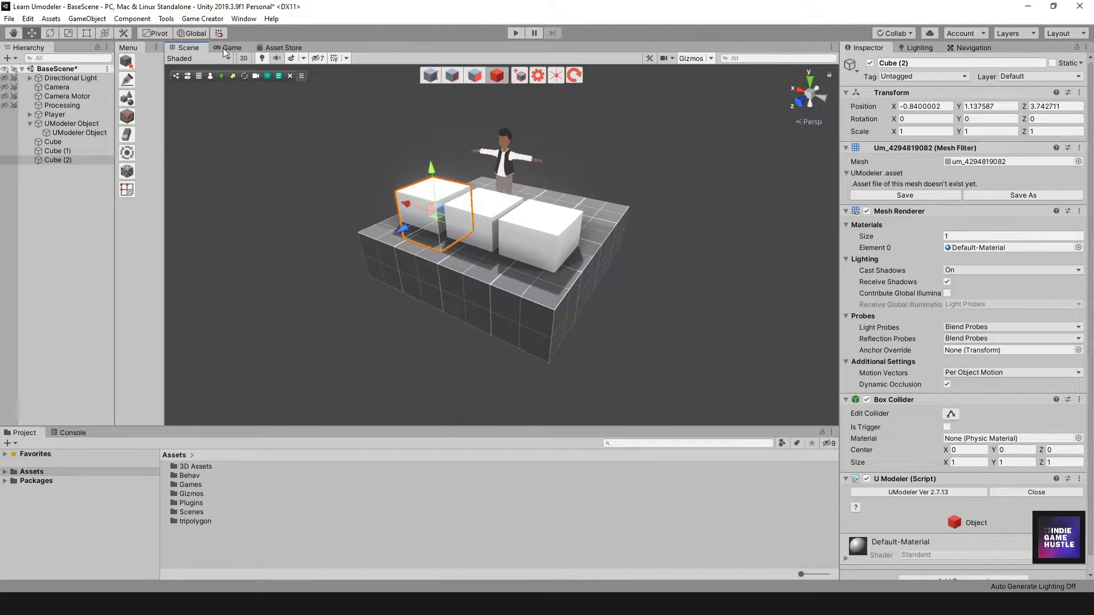
# Select the UModeler platform and switch it to Polygon mode to show its faces.
pyautogui.click(278, 176)
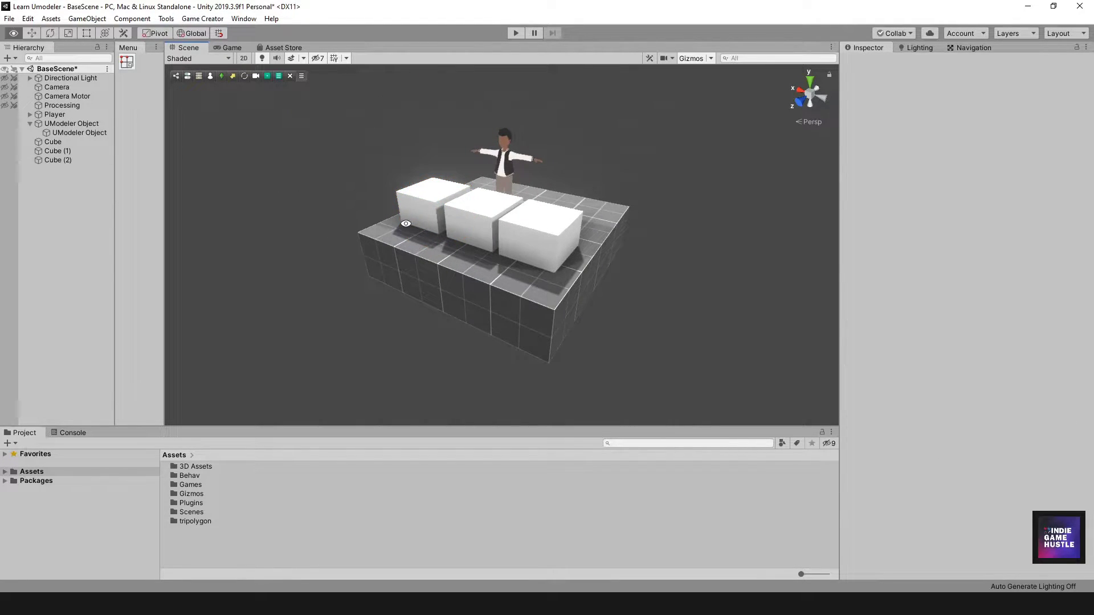
pyautogui.scroll(2, 278, 175)
pyautogui.click(166, 18)
pyautogui.moveTo(185, 32)
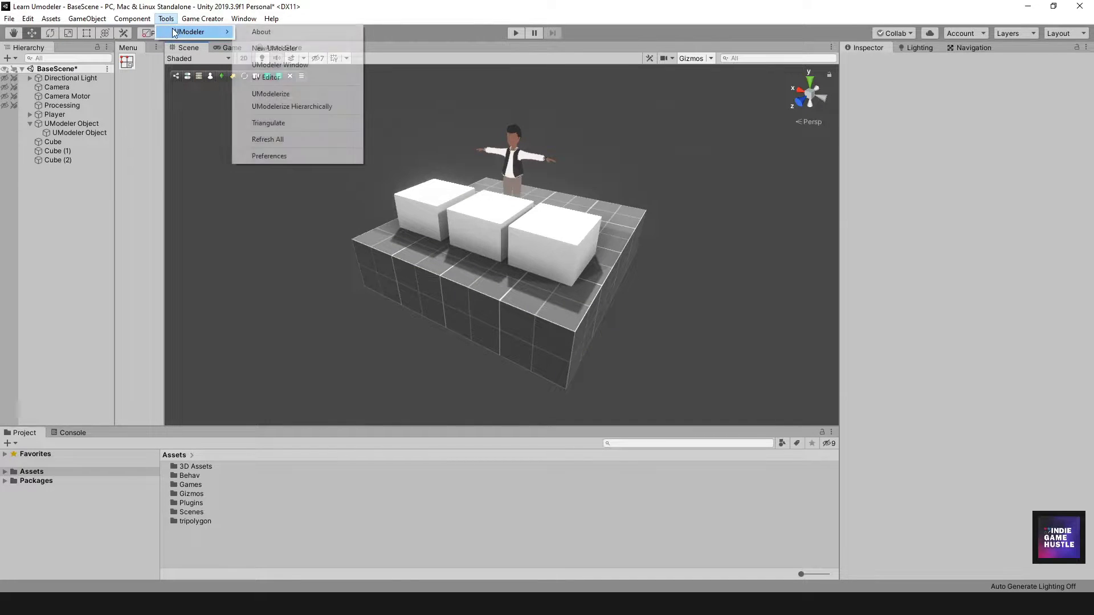
pyautogui.click(293, 138)
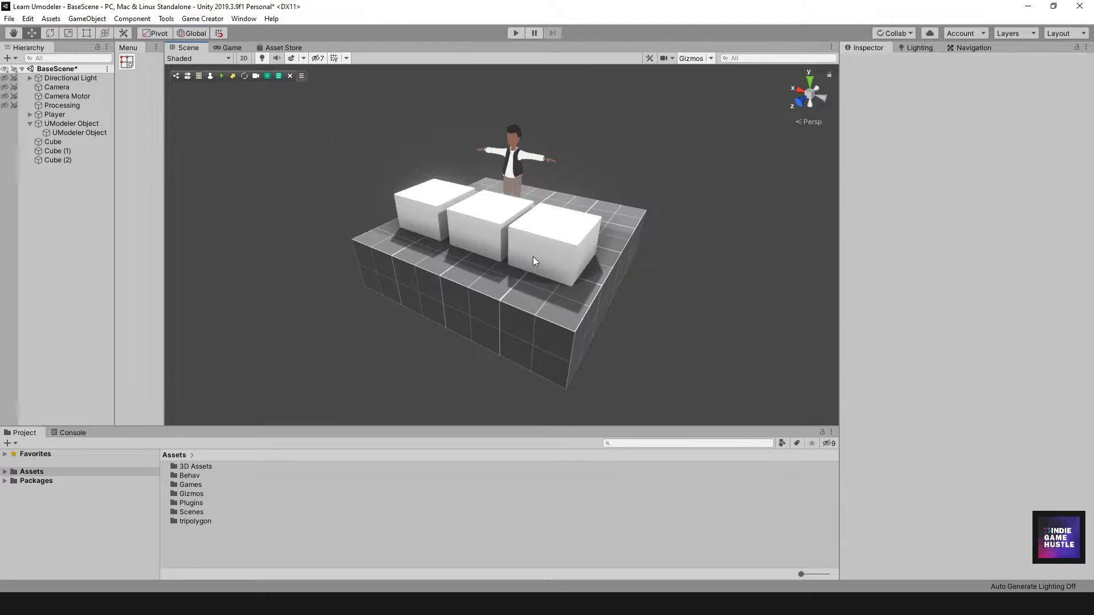
pyautogui.click(532, 256)
pyautogui.click(612, 227)
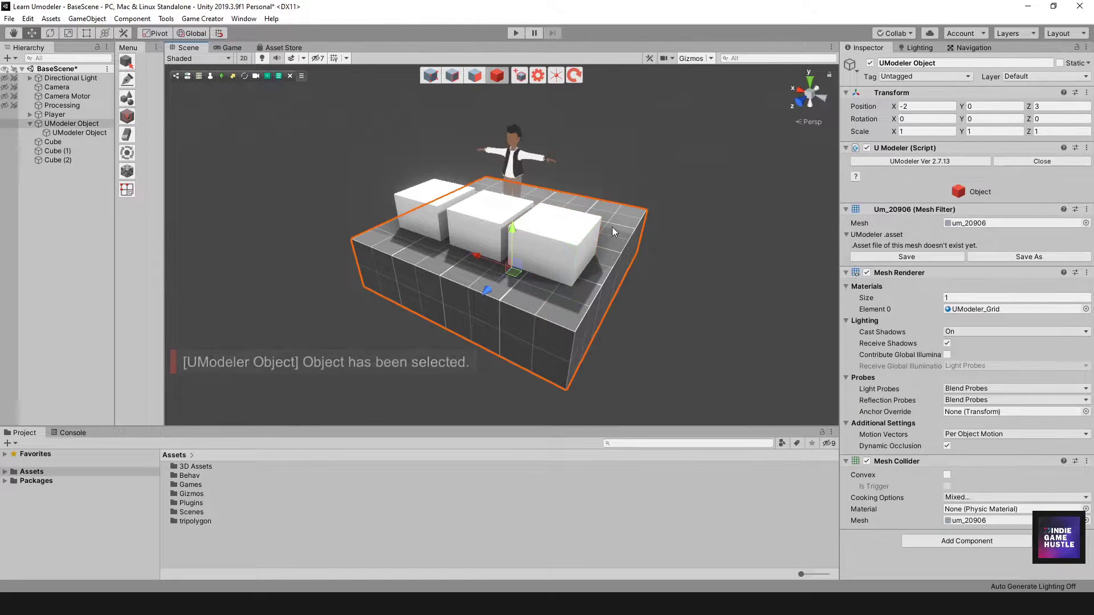
pyautogui.click(476, 76)
pyautogui.keyDown('alt'); pyautogui.moveTo(615, 168); pyautogui.dragTo(459, 165); pyautogui.keyUp('alt')
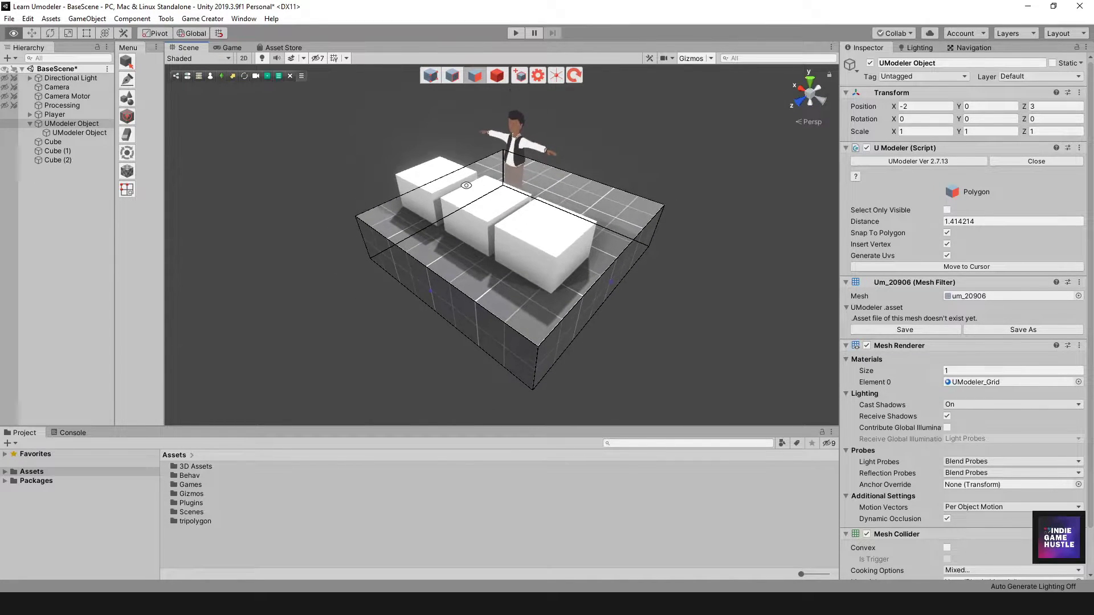
# Triangulate the platform and inspect its faces in Polygon mode.
pyautogui.click(166, 19)
pyautogui.moveTo(189, 31)
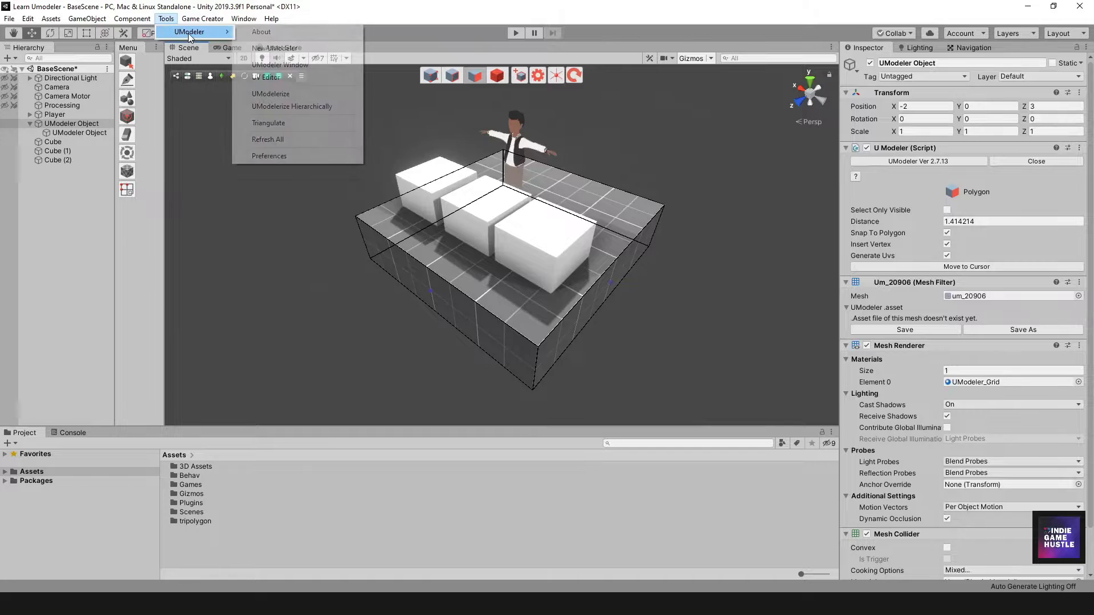
pyautogui.click(267, 123)
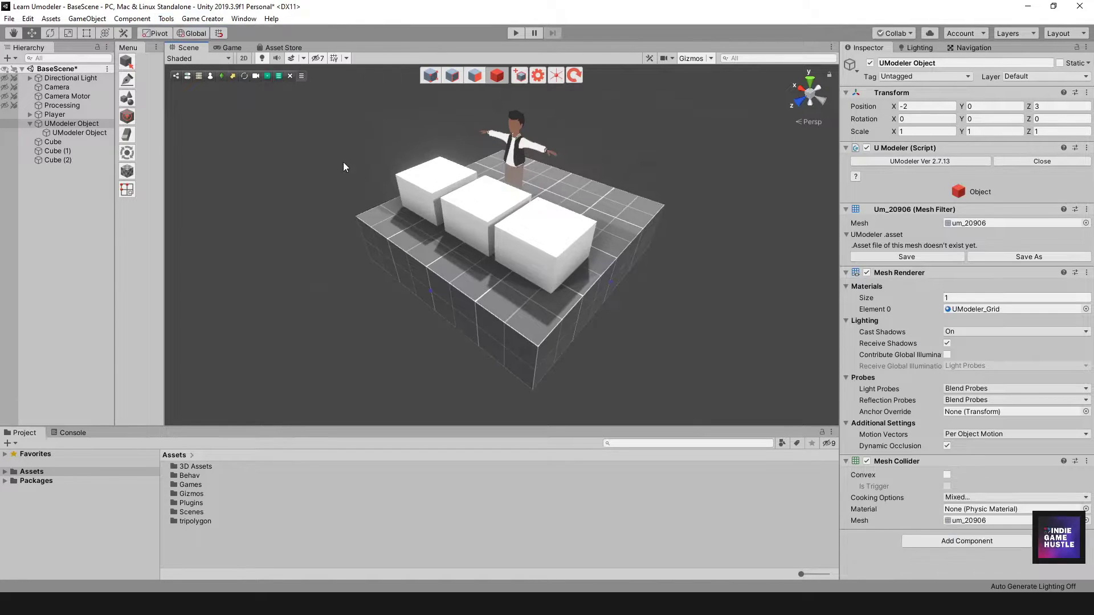
pyautogui.click(476, 78)
pyautogui.keyDown('alt'); pyautogui.moveTo(541, 168); pyautogui.dragTo(561, 219); pyautogui.keyUp('alt')
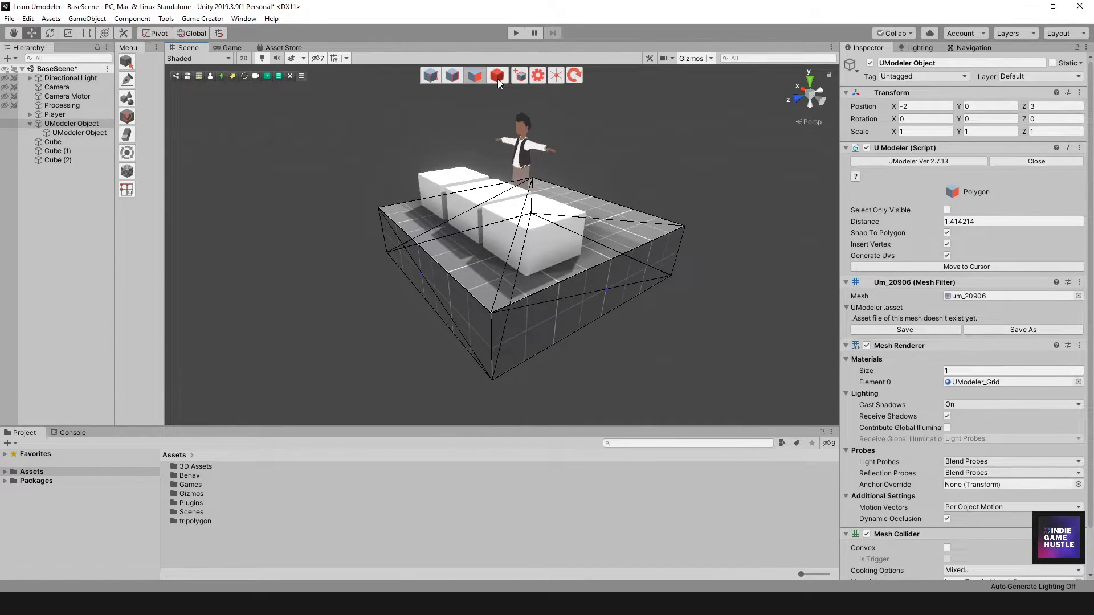
# Return the platform to Object mode and undo its triangulation.
pyautogui.click(496, 76)
pyautogui.click(160, 20)
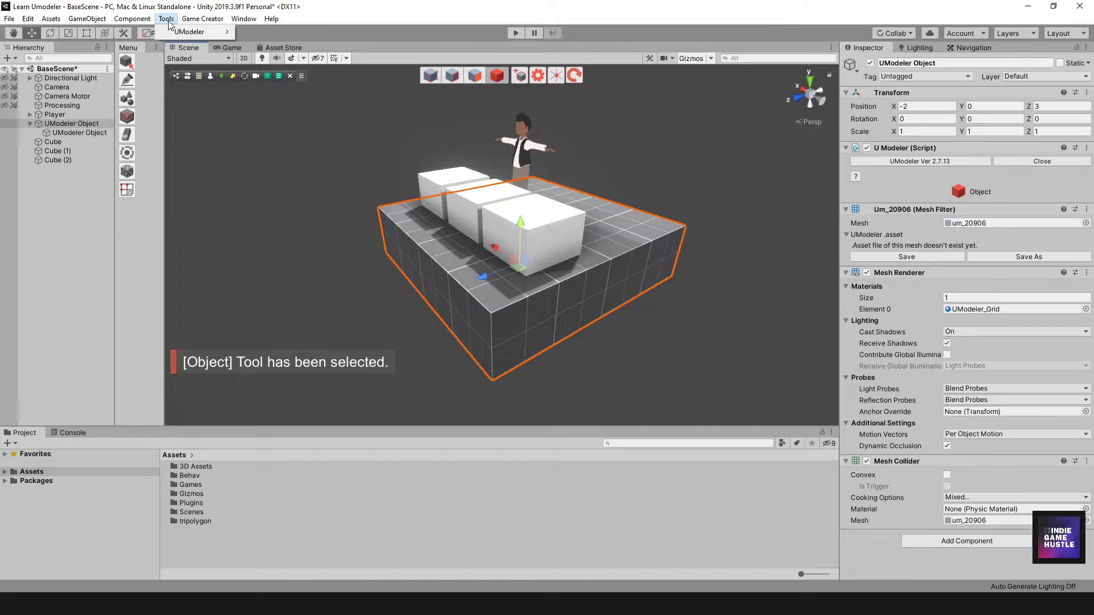
pyautogui.moveTo(185, 32)
pyautogui.click(415, 129)
pyautogui.hotkey('ctrl', 'z')
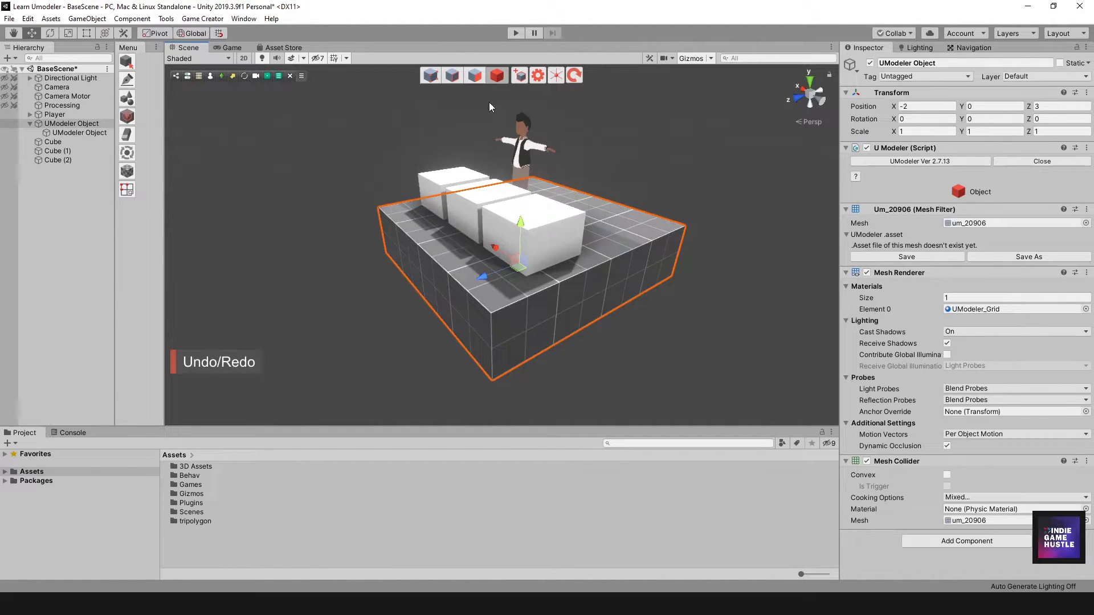
# Show the platform in Polygon mode and run Refresh All on the scene's UModeler objects.
pyautogui.click(474, 77)
pyautogui.click(166, 19)
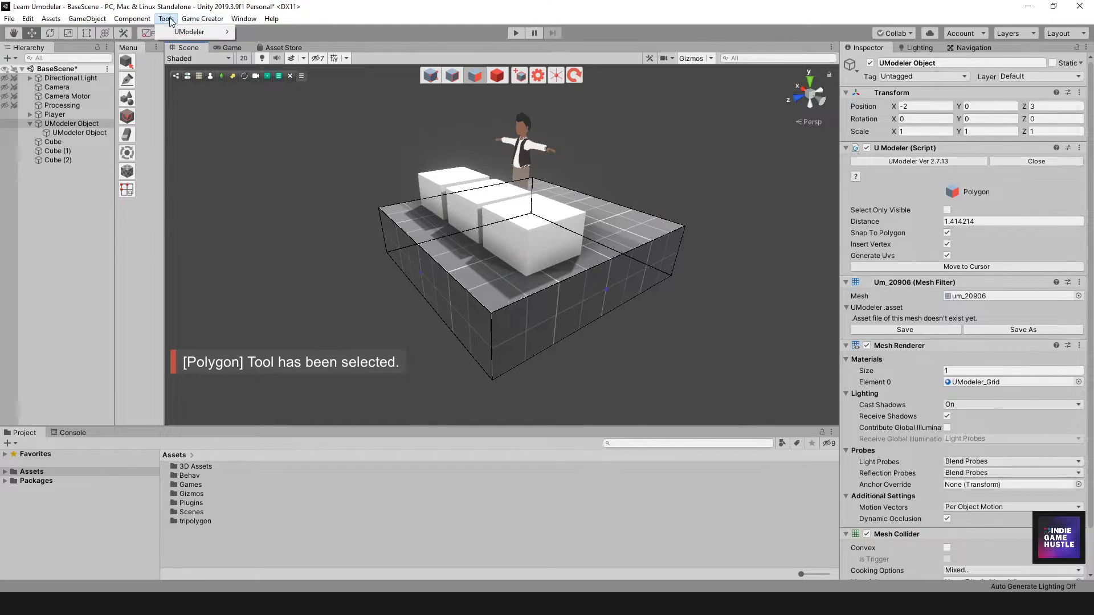
pyautogui.moveTo(202, 33)
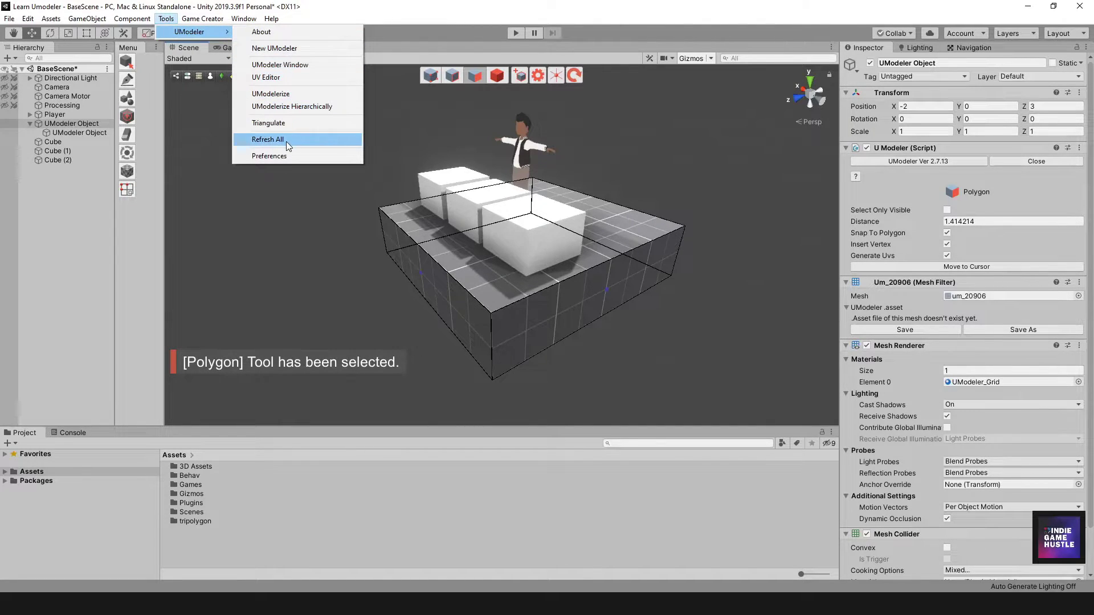
pyautogui.click(268, 140)
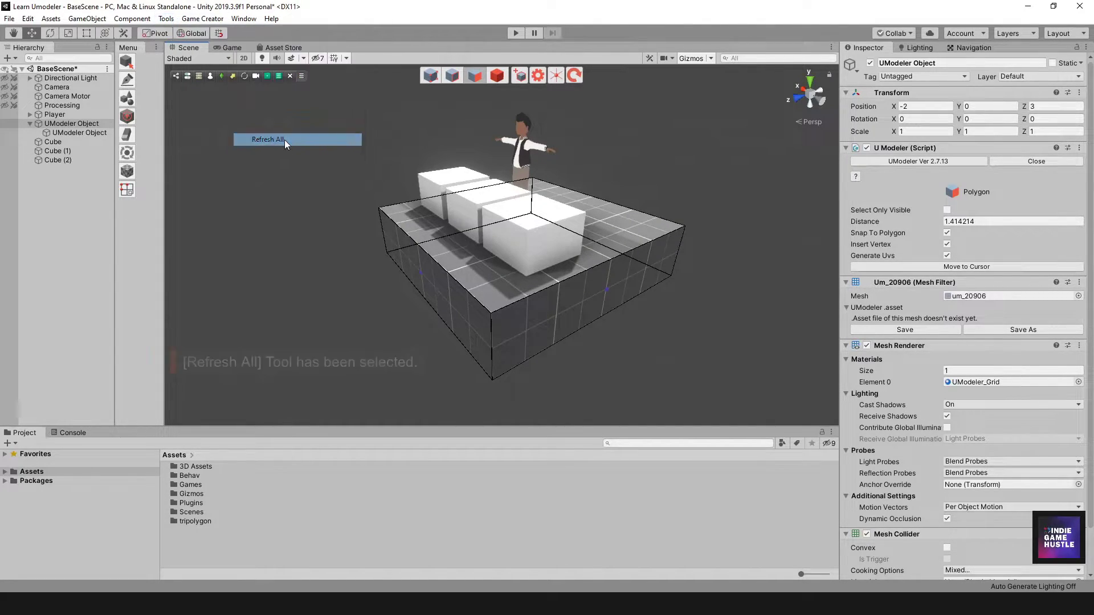
pyautogui.keyDown('alt'); pyautogui.moveTo(393, 194); pyautogui.dragTo(447, 219); pyautogui.keyUp('alt')
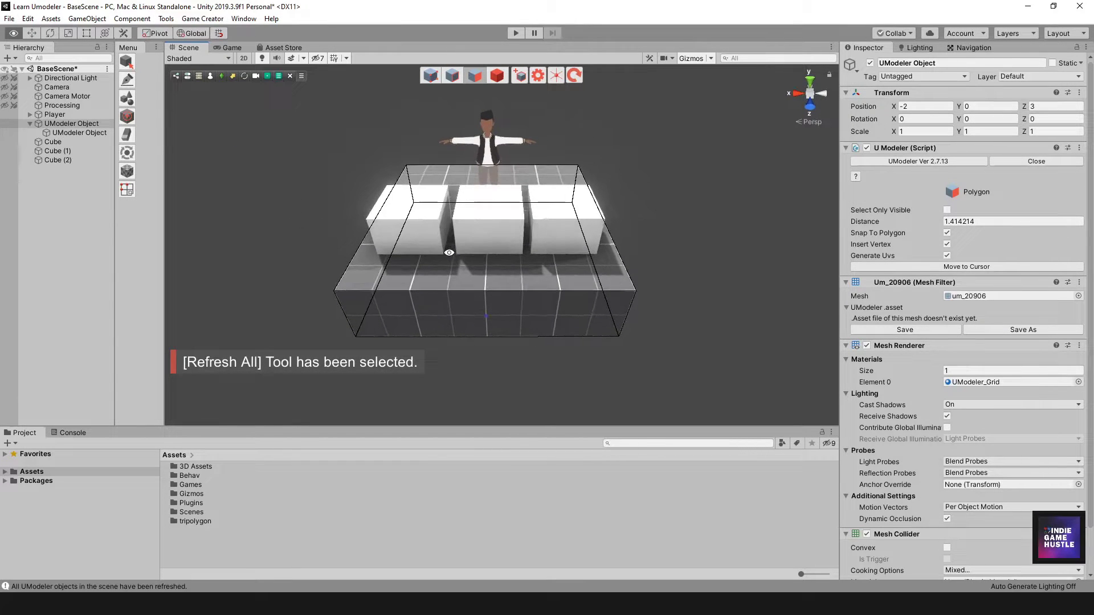
pyautogui.scroll(-5, 468, 220)
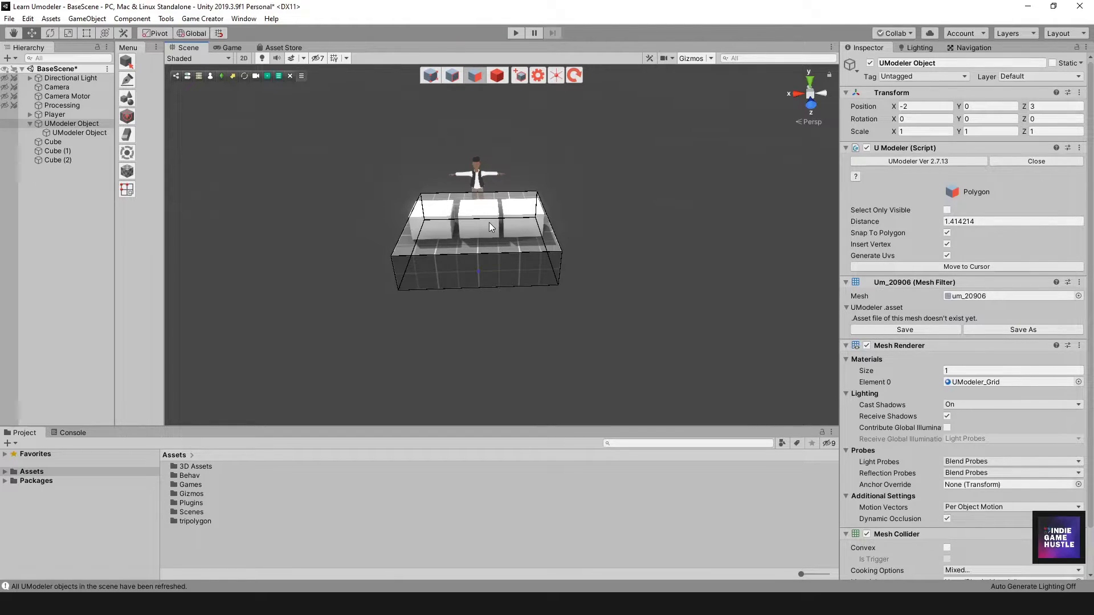
pyautogui.scroll(5, 489, 222)
pyautogui.keyDown('alt'); pyautogui.moveTo(524, 269); pyautogui.dragTo(502, 97); pyautogui.keyUp('alt')
# Return the platform to Object mode and open the UModeler Preferences.
pyautogui.click(497, 75)
pyautogui.keyDown('alt'); pyautogui.moveTo(642, 289); pyautogui.dragTo(550, 268); pyautogui.keyUp('alt')
pyautogui.click(167, 19)
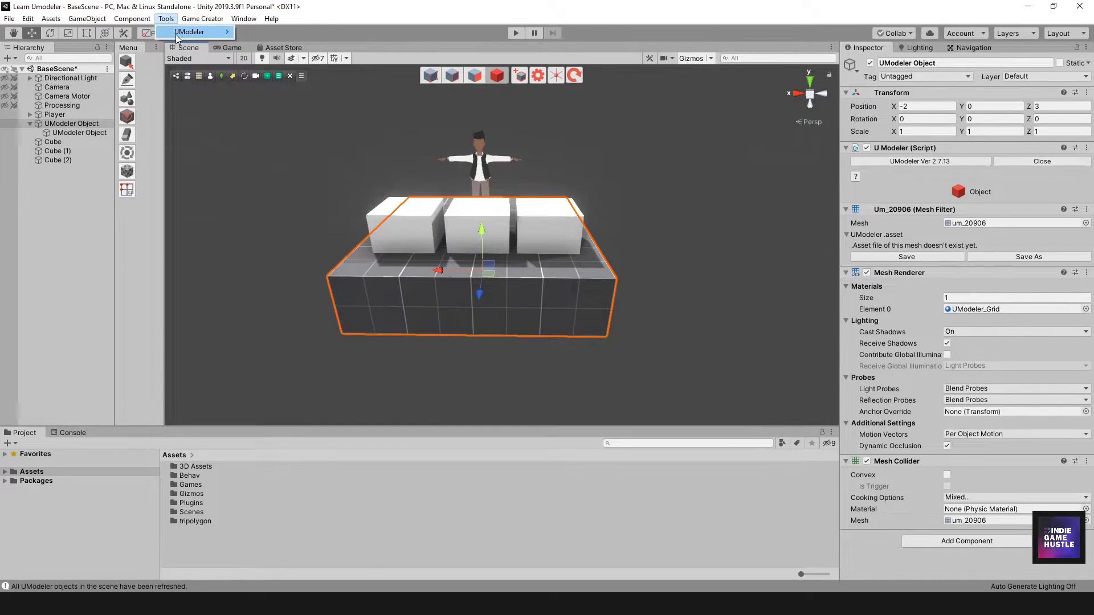
pyautogui.moveTo(193, 35)
pyautogui.click(290, 155)
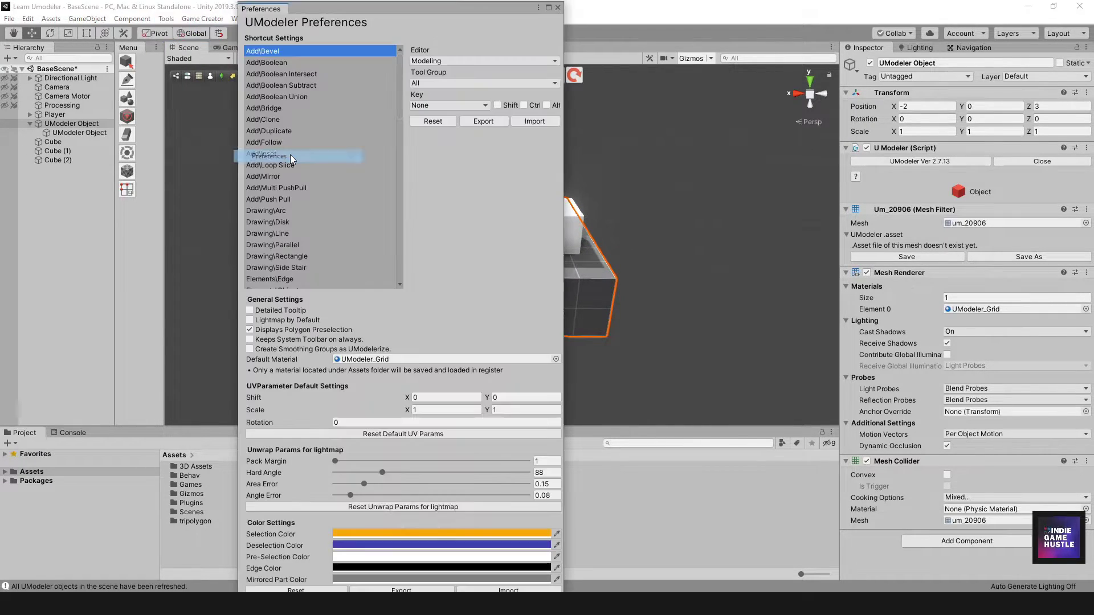
# Move the UModeler Preferences window aside until it no longer covers the Scene view.
pyautogui.moveTo(439, 8); pyautogui.dragTo(496, 11)
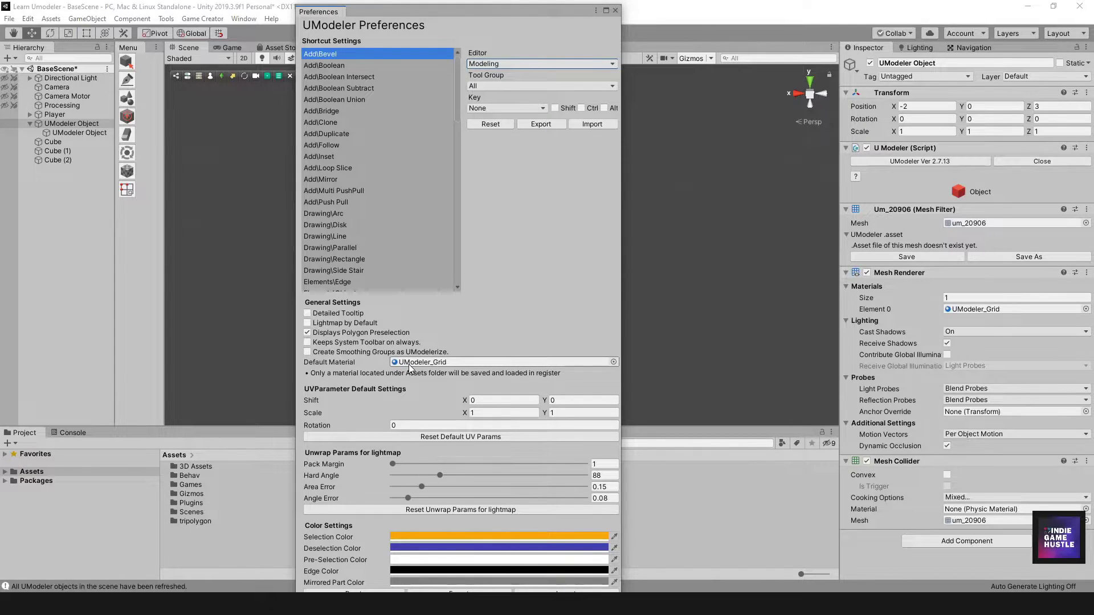
pyautogui.moveTo(526, 7); pyautogui.dragTo(252, 32)
pyautogui.keyDown('alt'); pyautogui.moveTo(506, 339); pyautogui.dragTo(561, 317); pyautogui.keyUp('alt')
pyautogui.scroll(-3, 561, 330)
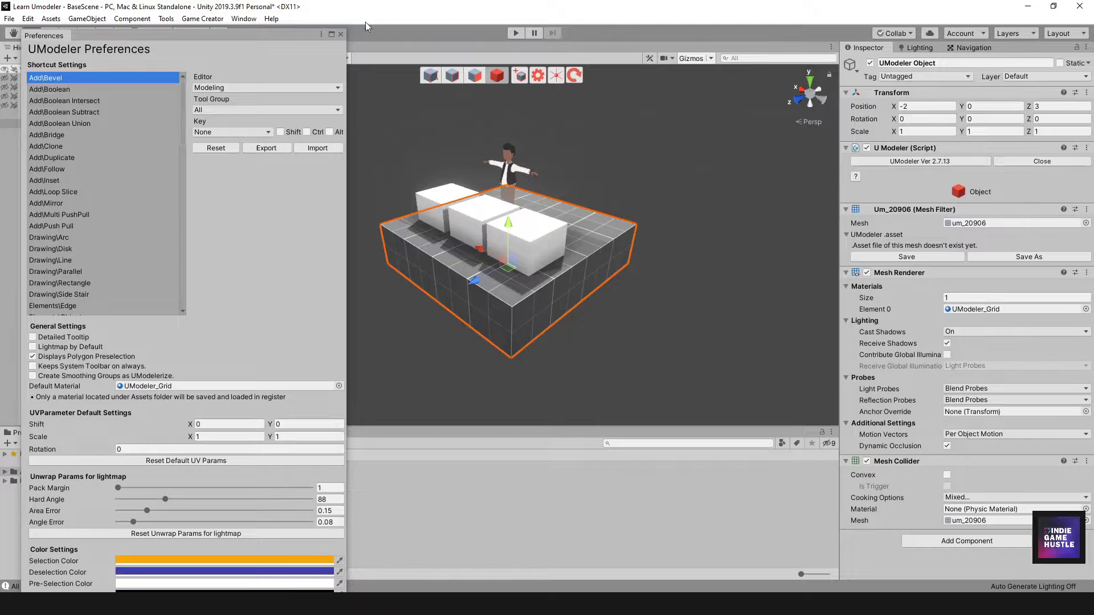
pyautogui.moveTo(286, 37); pyautogui.dragTo(0, 114)
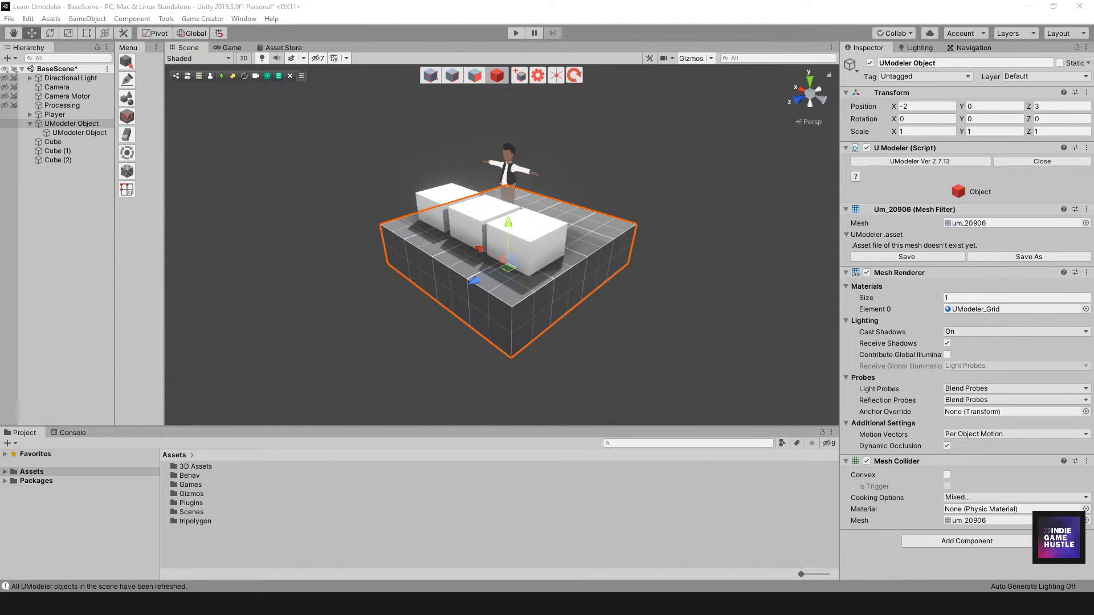
pyautogui.keyDown('alt'); pyautogui.moveTo(334, 212); pyautogui.dragTo(483, 314); pyautogui.keyUp('alt')
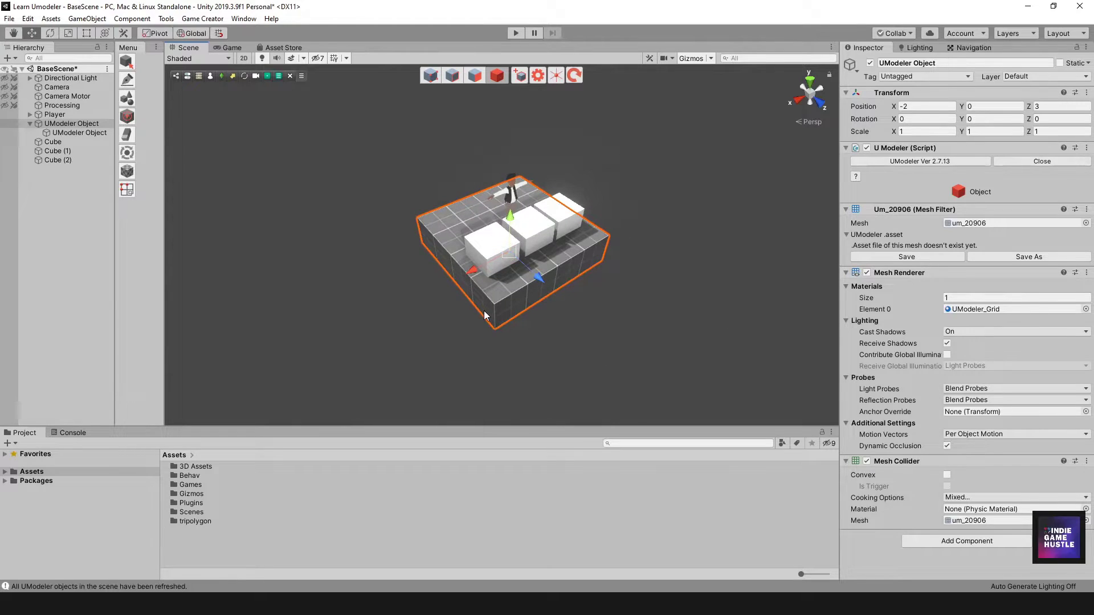
# Draw a UModeler box 2 wide, 3 deep and 2 high on the ground beside the platform.
pyautogui.press('b')
pyautogui.moveTo(319, 263); pyautogui.dragTo(415, 293)
pyautogui.click(419, 286)
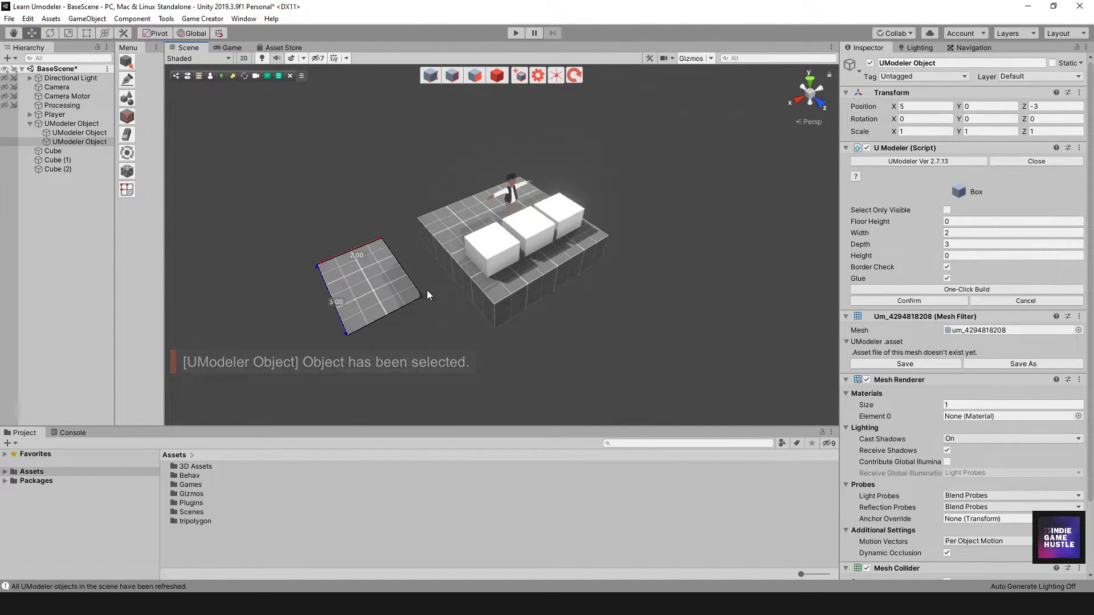
pyautogui.hotkey('ctrl', 'z')
pyautogui.moveTo(332, 290); pyautogui.dragTo(518, 273)
pyautogui.click(412, 260)
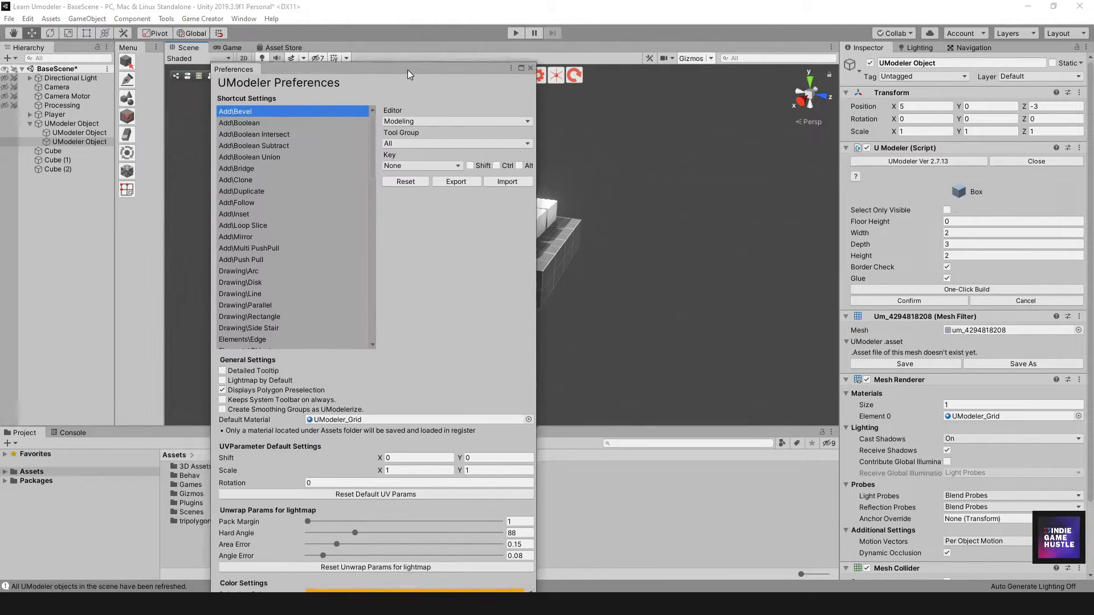
# Reposition the UModeler Preferences window over the Scene view so its shortcut, general and color settings are in view.
pyautogui.moveTo(408, 70); pyautogui.dragTo(456, 15)
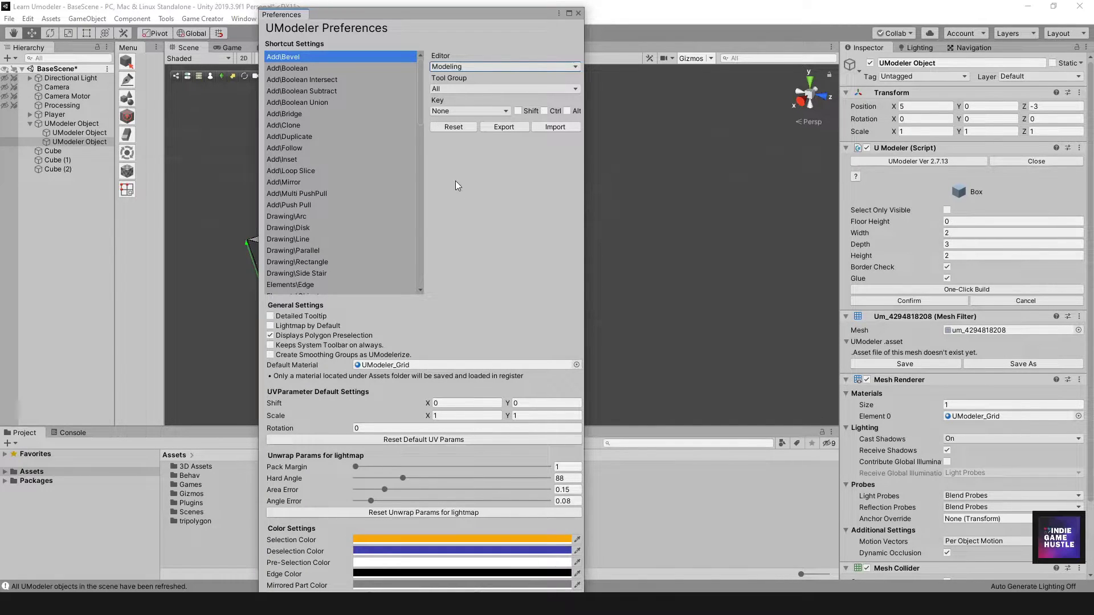
pyautogui.moveTo(431, 17); pyautogui.dragTo(431, 14)
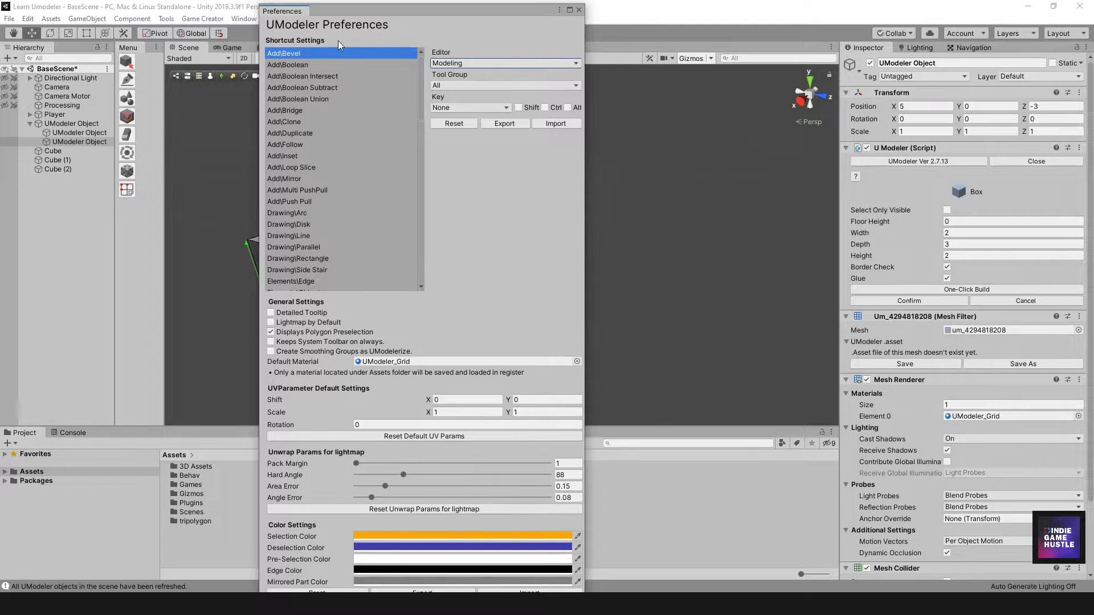
# Check the editor choices offered for the shortcut settings and shift the Preferences window slightly to uncover the box's edge.
pyautogui.click(456, 64)
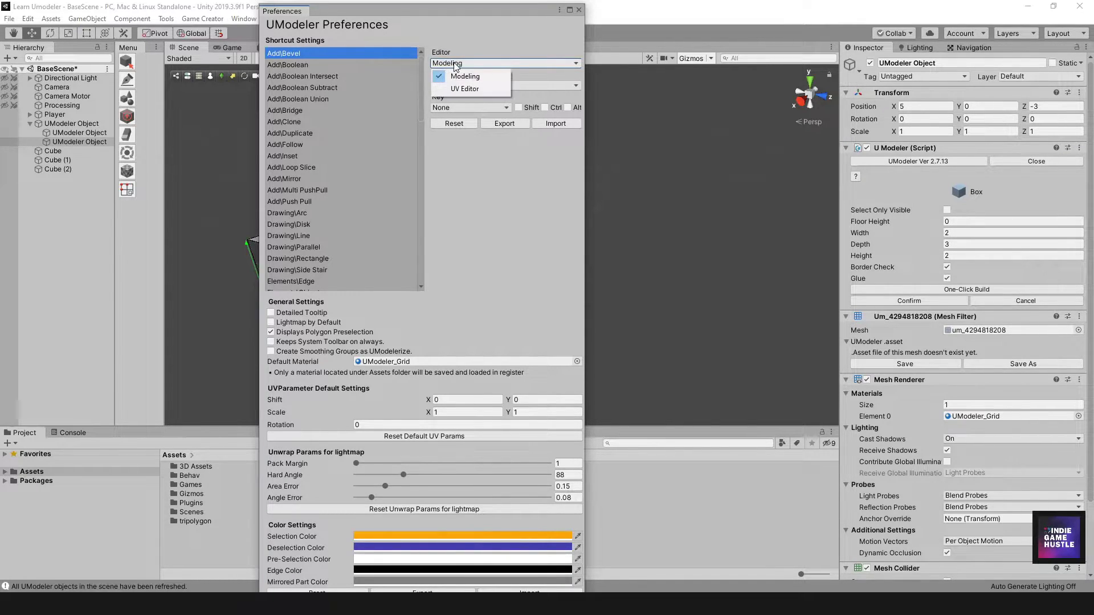
pyautogui.click(456, 64)
pyautogui.click(456, 64)
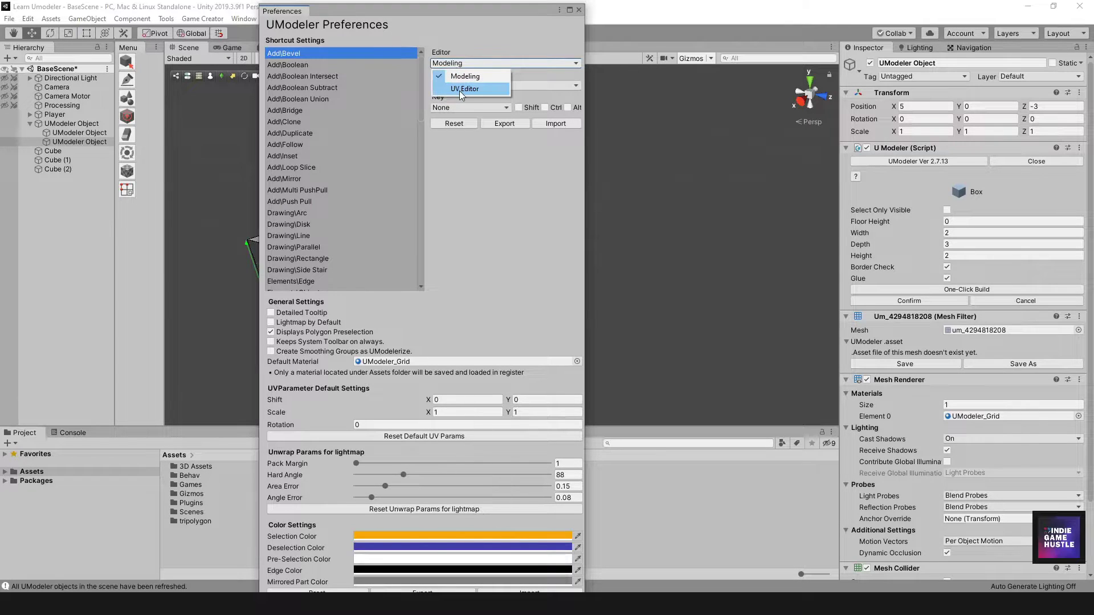
pyautogui.click(455, 64)
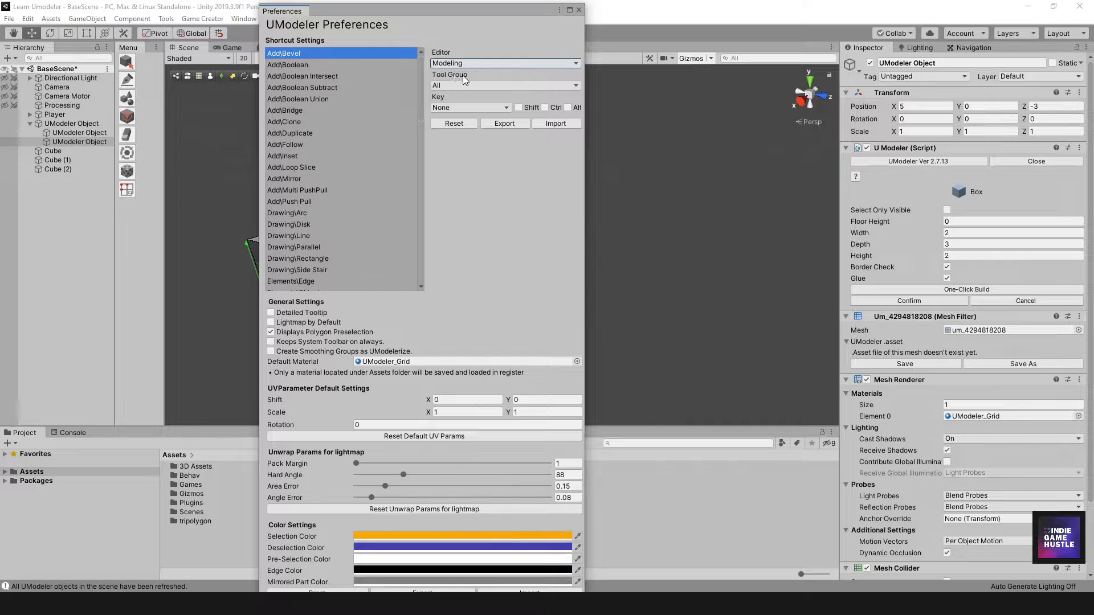
pyautogui.moveTo(440, 10); pyautogui.dragTo(478, 14)
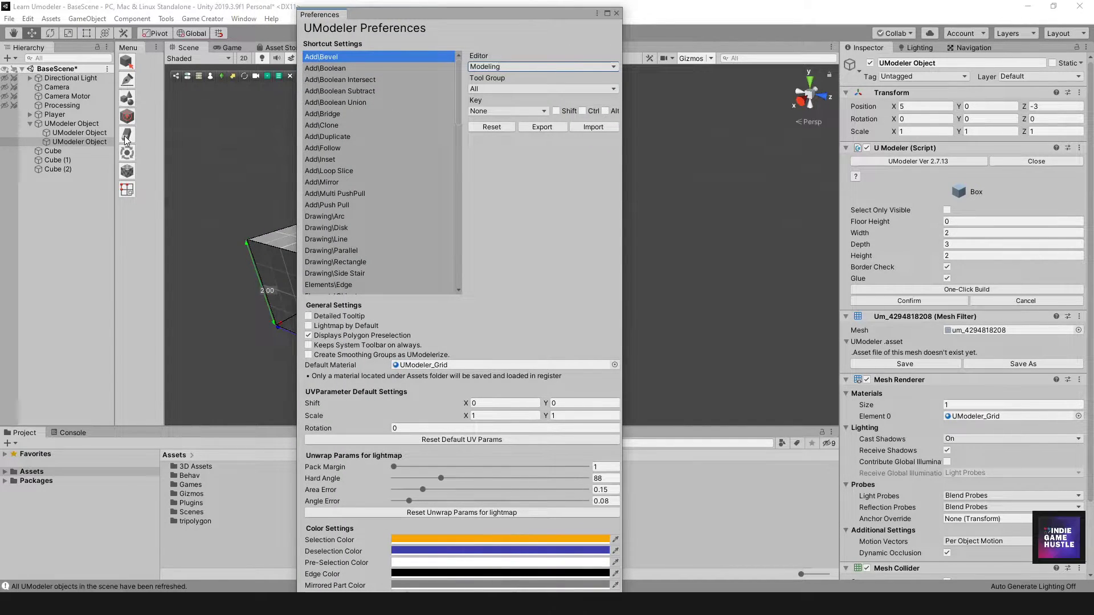
# Expand the Misc tools, filter the Modeling shortcuts to the Misc tool group, and inspect the key assignment of New UModeler.
pyautogui.click(127, 194)
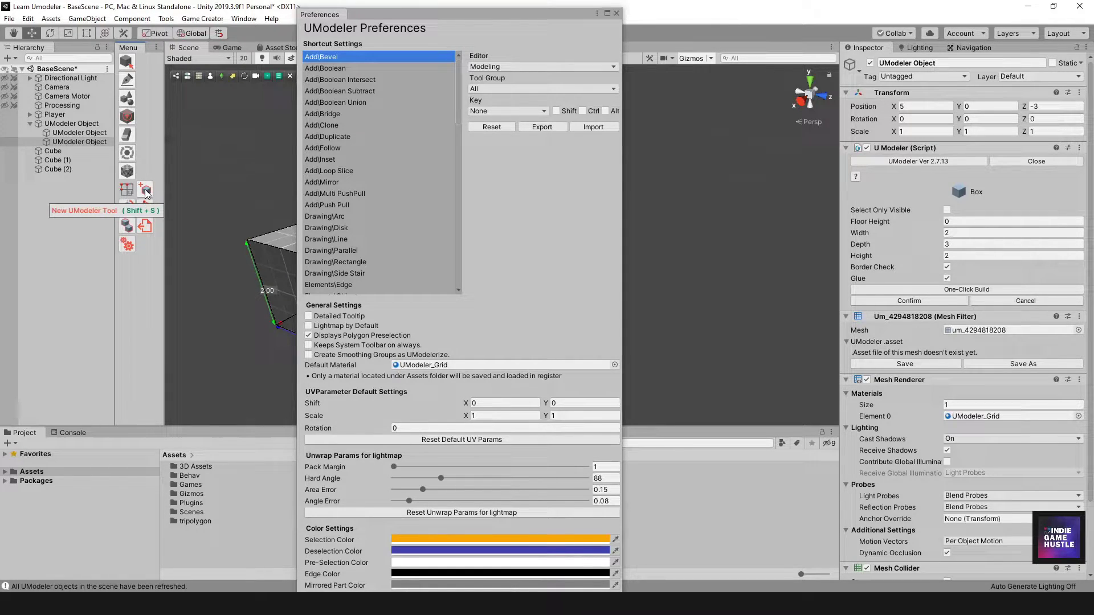
pyautogui.click(494, 88)
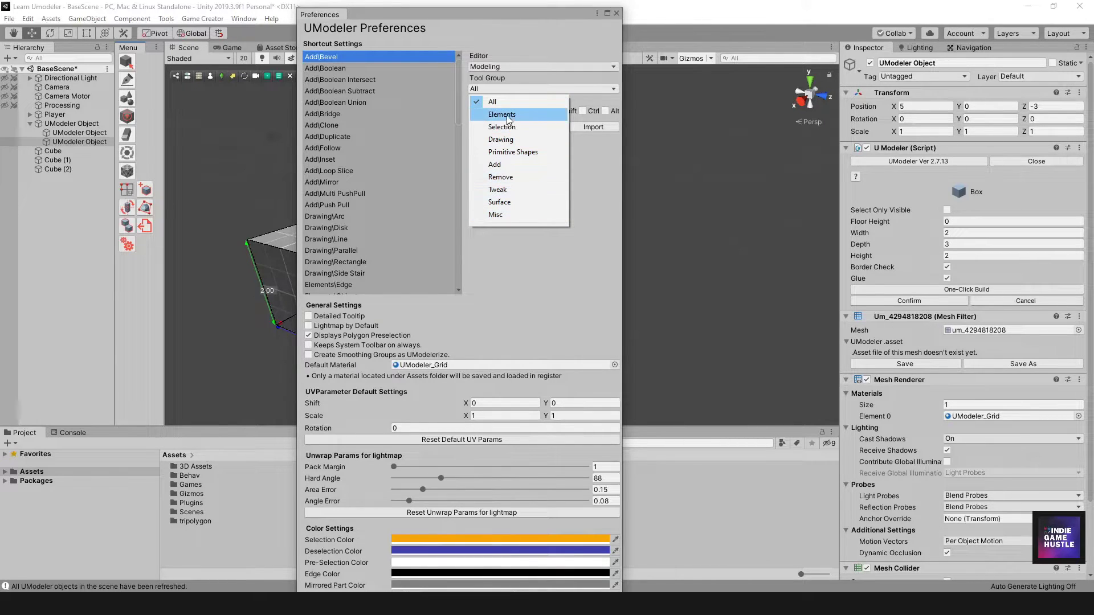
pyautogui.click(504, 214)
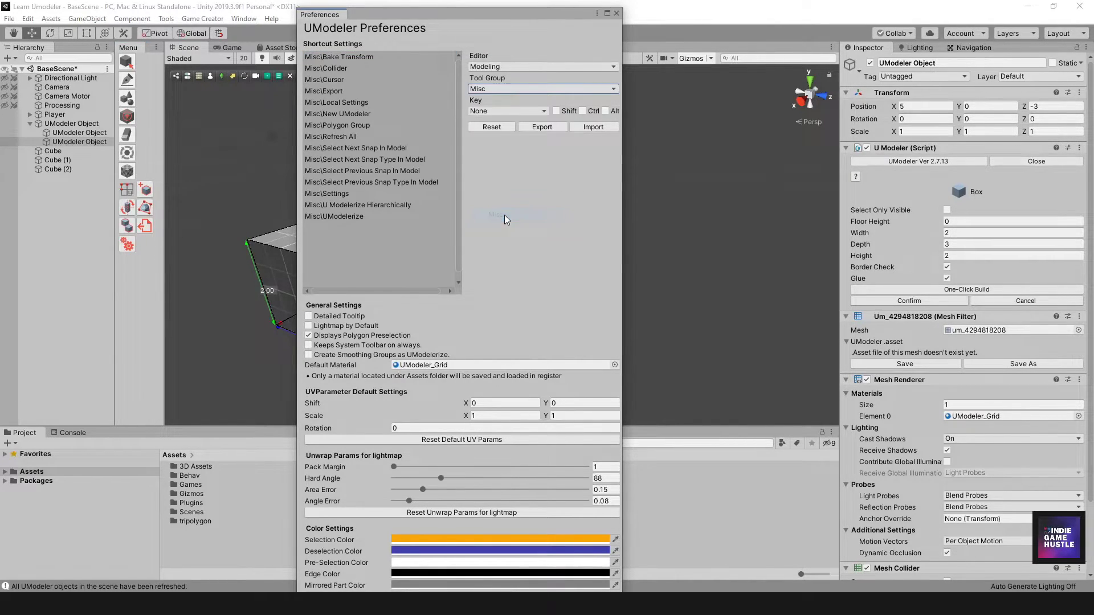
pyautogui.click(494, 111)
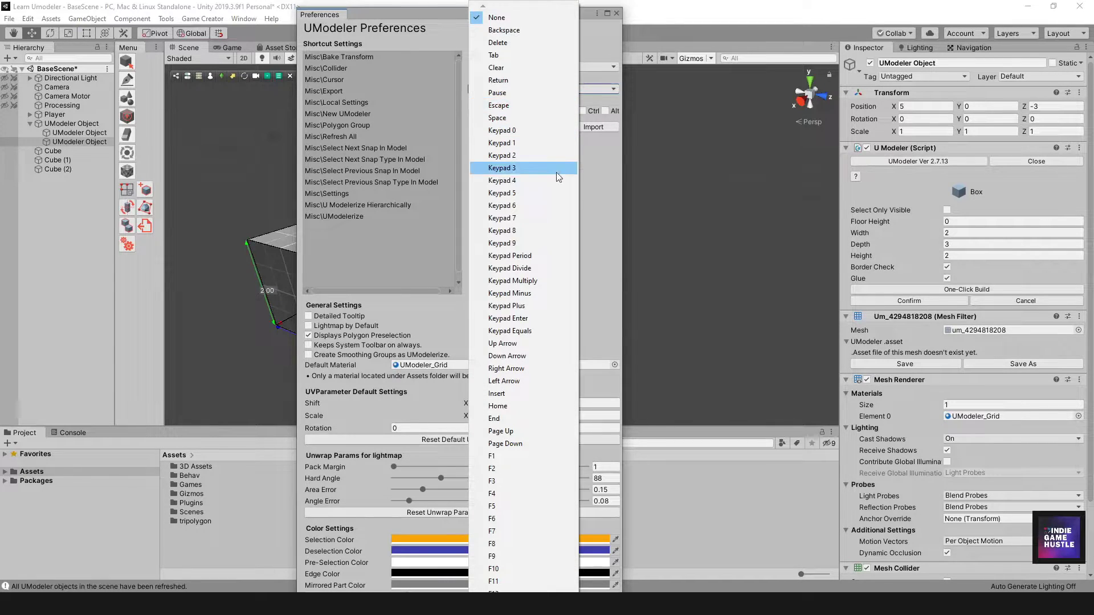
pyautogui.click(594, 201)
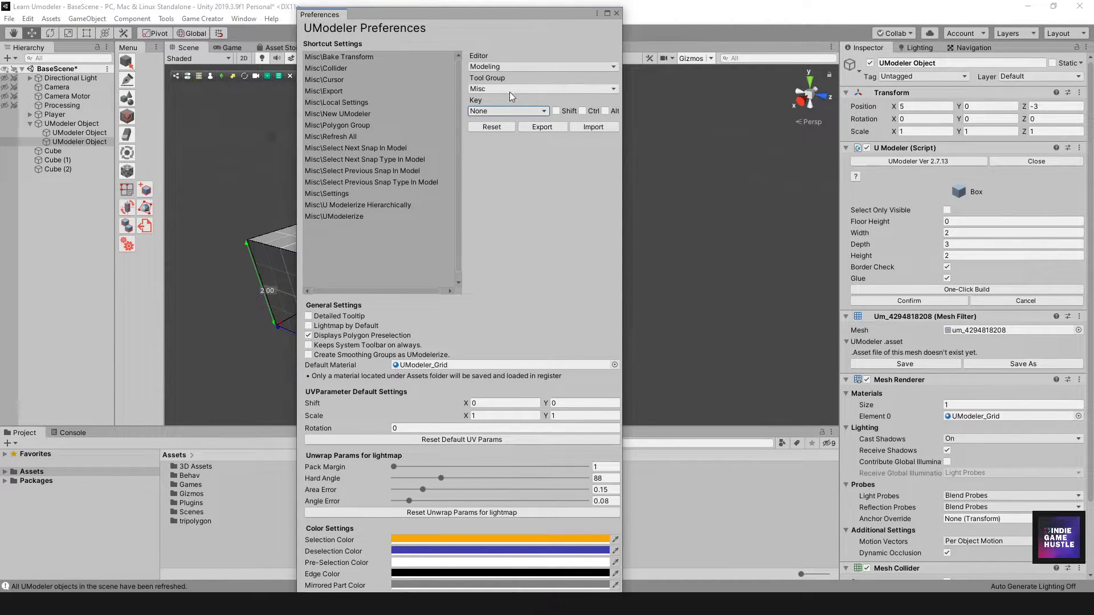
pyautogui.click(336, 115)
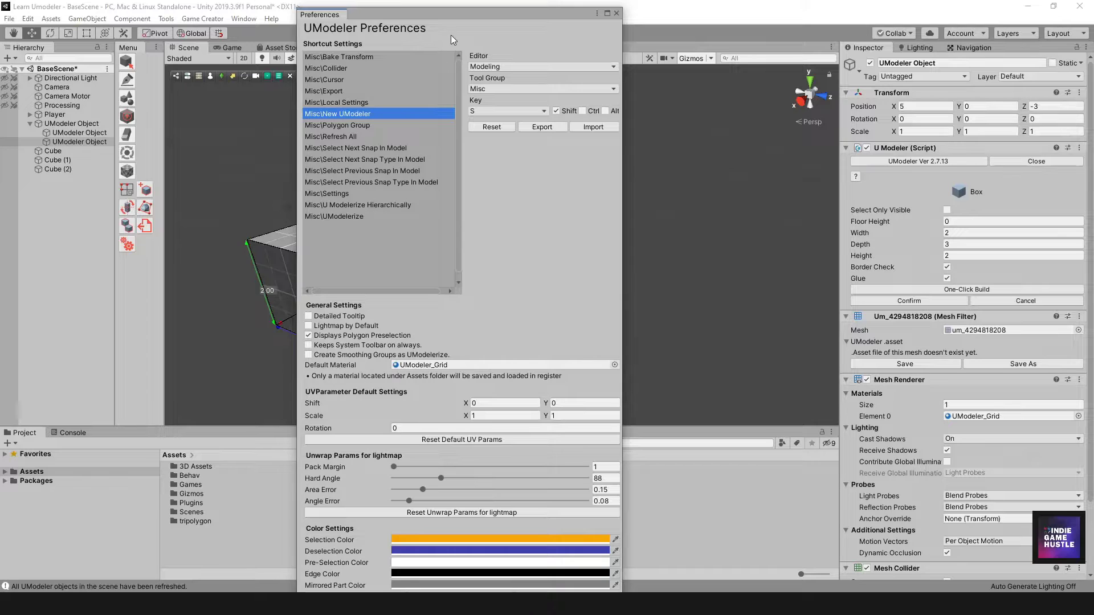
# Close the UModeler Preferences and delete the box beside the platform in Object mode.
pyautogui.moveTo(616, 12); pyautogui.dragTo(604, 26)
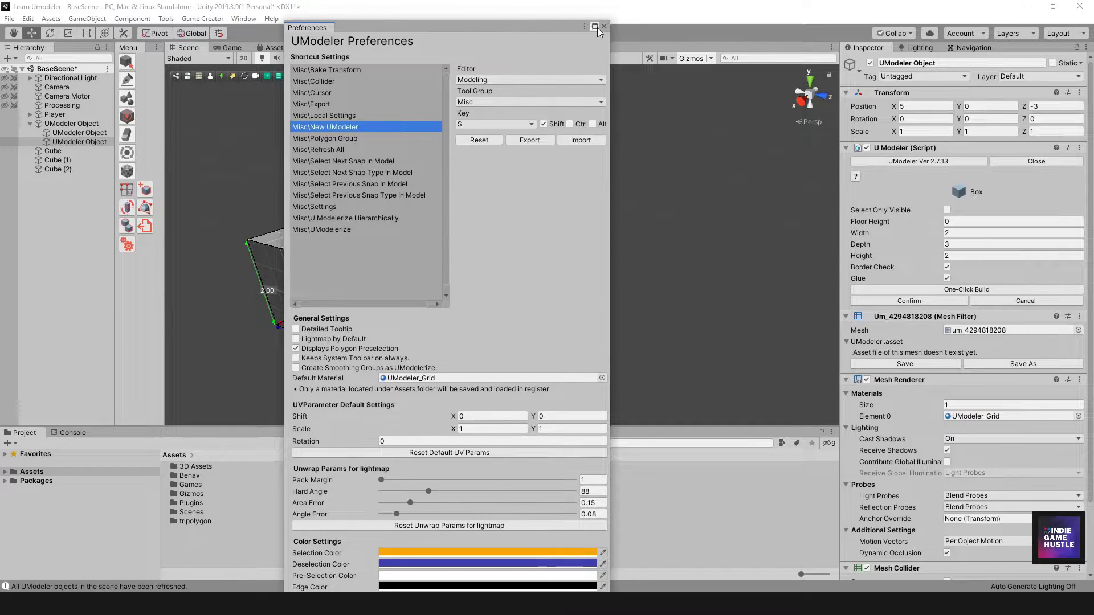
pyautogui.click(604, 26)
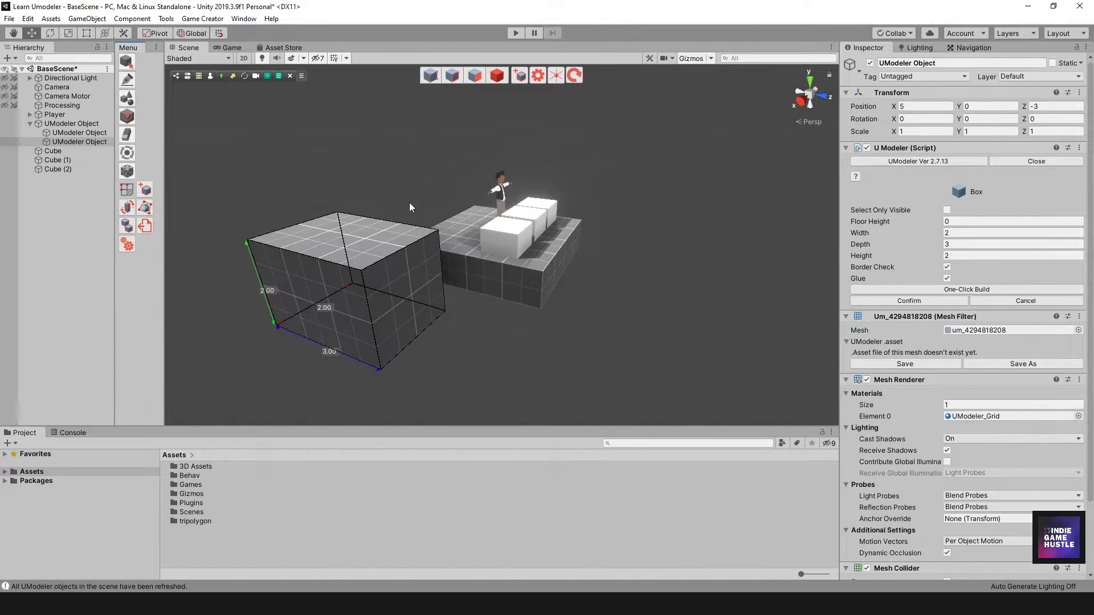
pyautogui.click(497, 74)
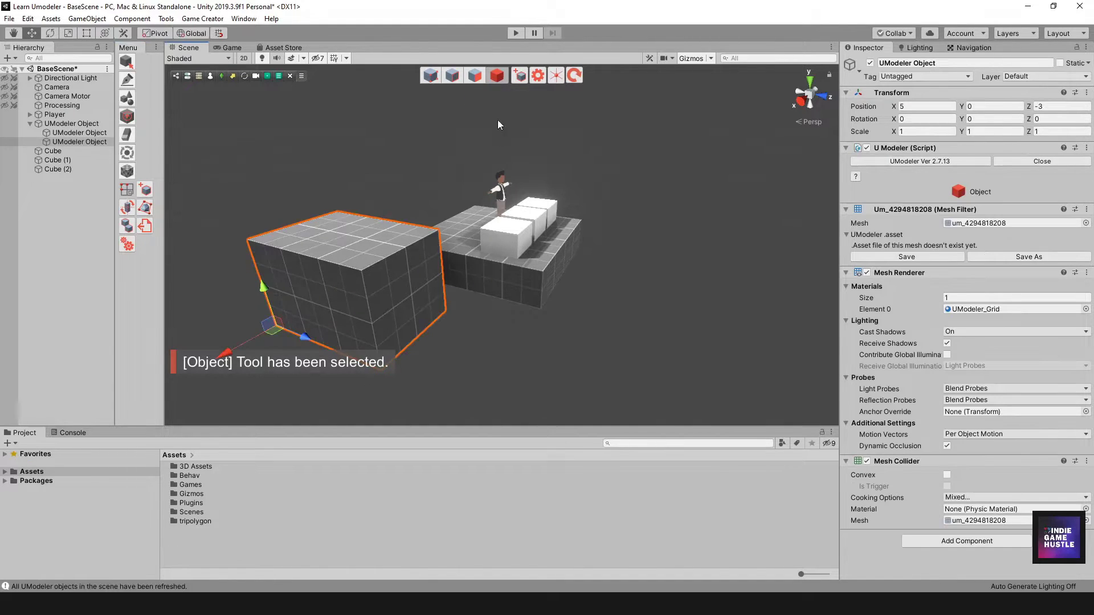
pyautogui.click(372, 243)
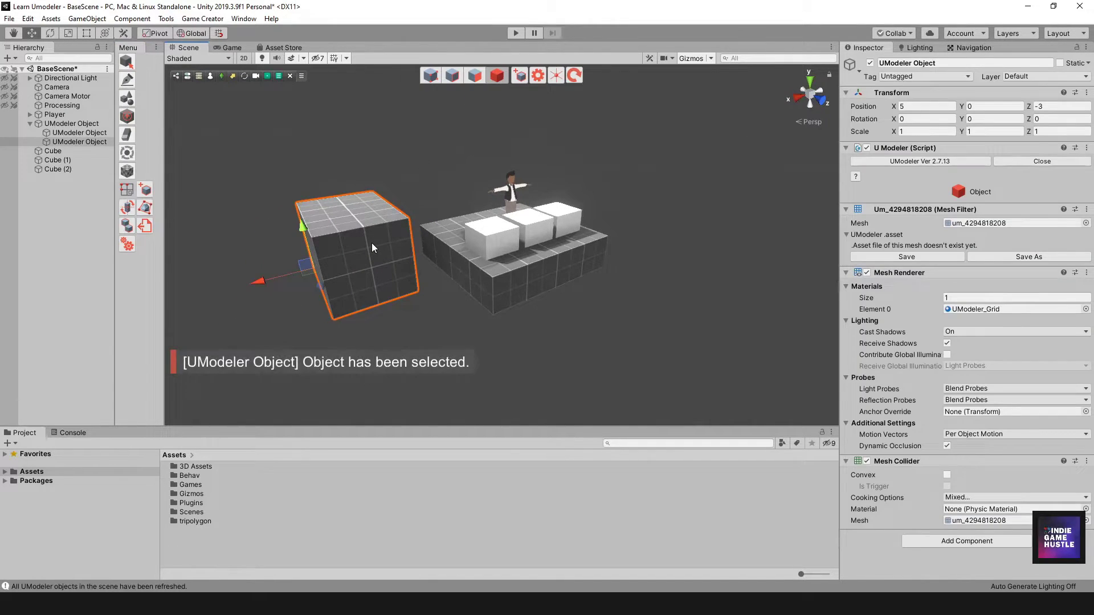
pyautogui.press('Delete')
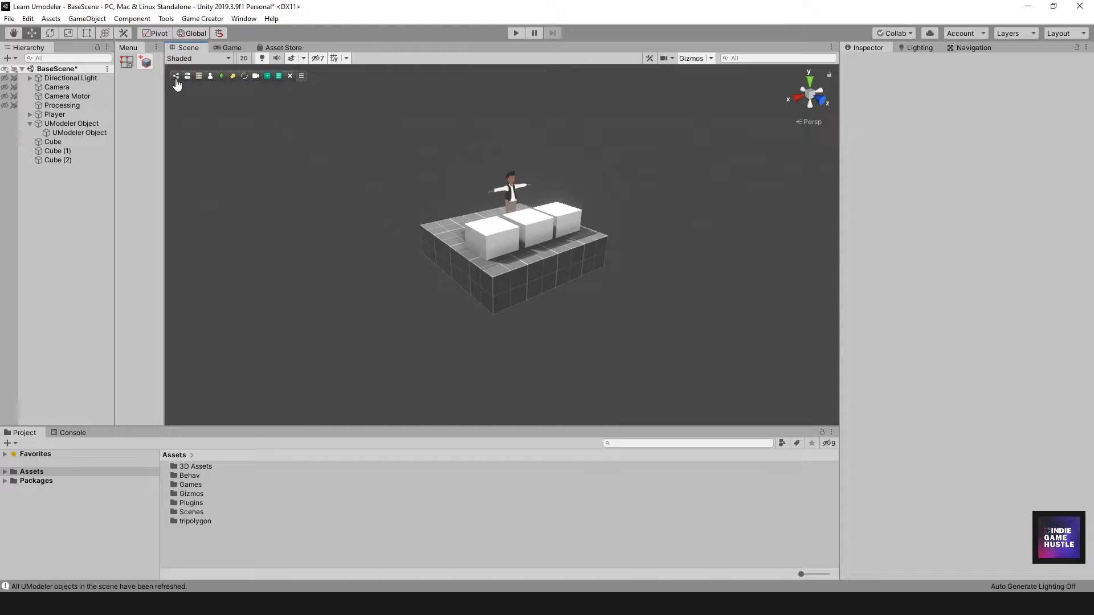
# Bring up the UModeler Window and adjust its docked menu to a narrow width beside the Scene view.
pyautogui.moveTo(164, 90); pyautogui.dragTo(228, 93)
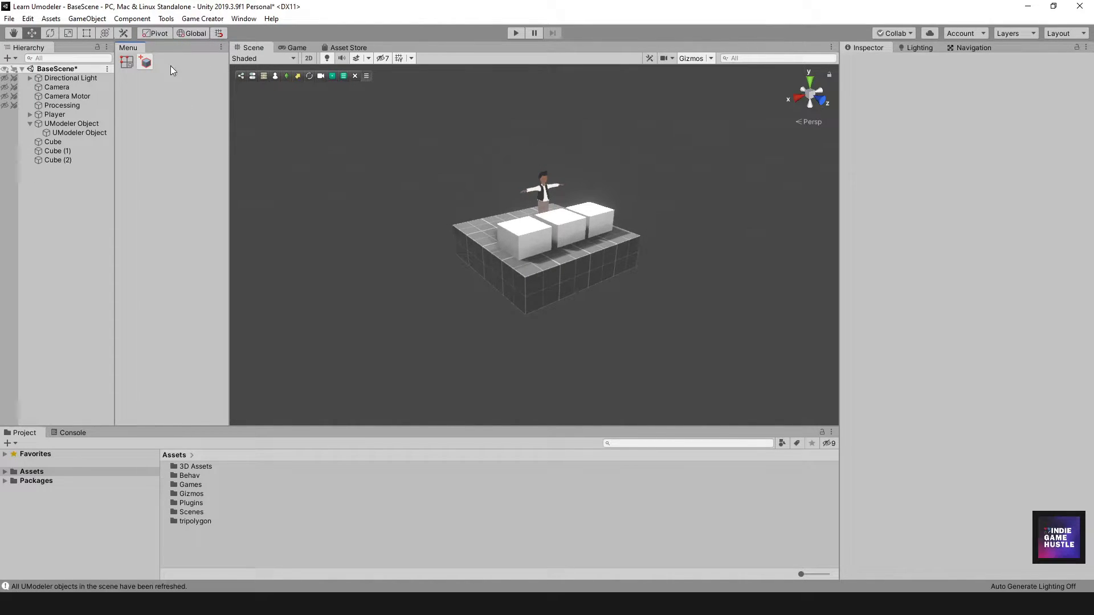
pyautogui.click(165, 18)
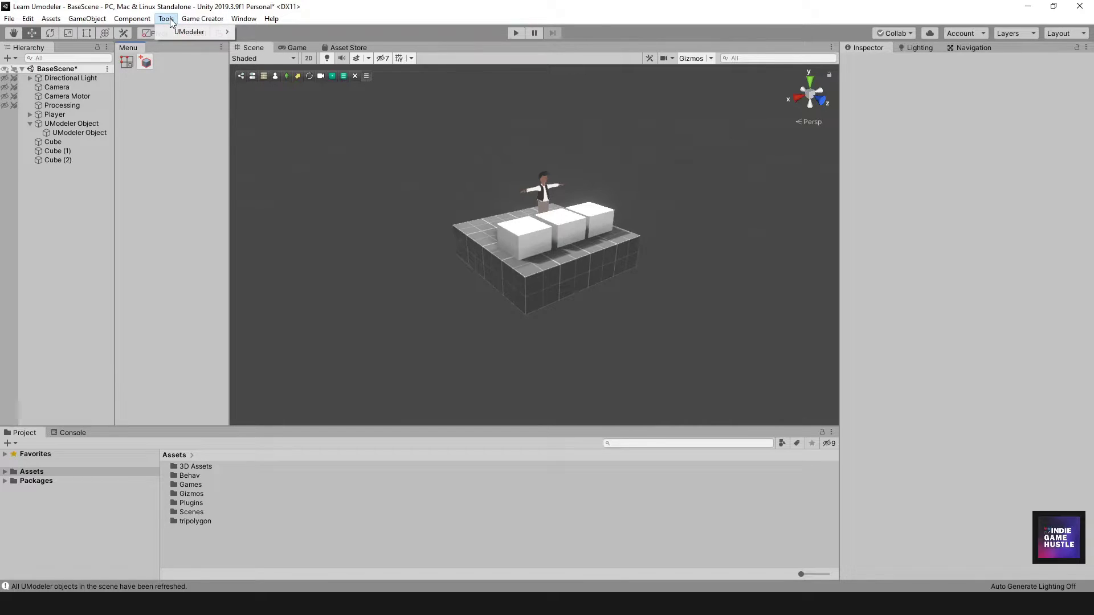
pyautogui.moveTo(171, 34)
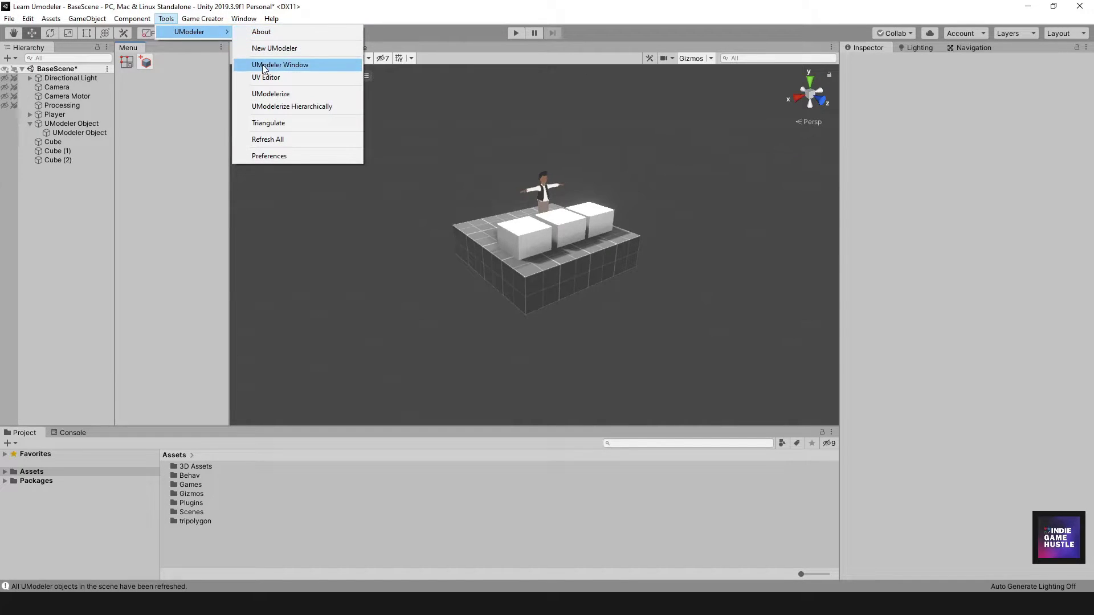
pyautogui.click(282, 65)
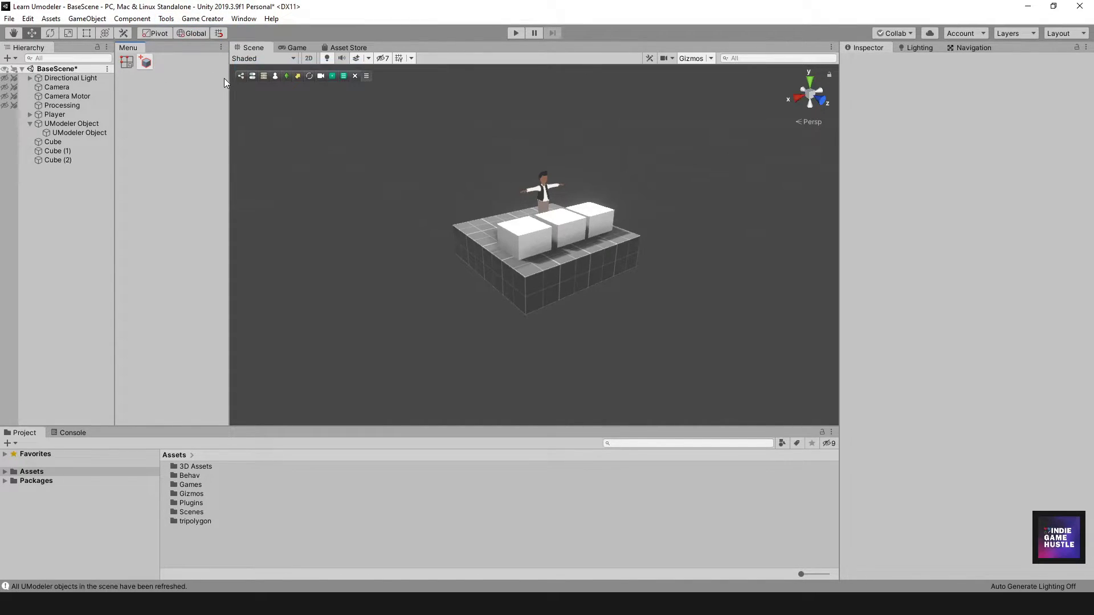
pyautogui.moveTo(227, 78); pyautogui.dragTo(175, 83)
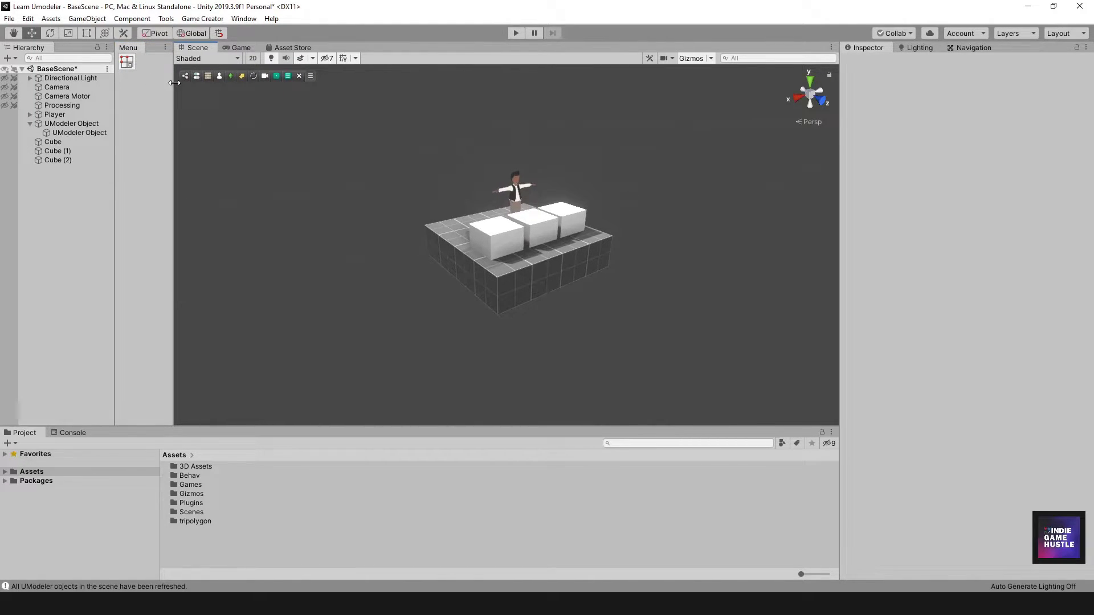
# Create a new UModeler object with the Misc tools and widen the docked UModeler menu.
pyautogui.click(127, 69)
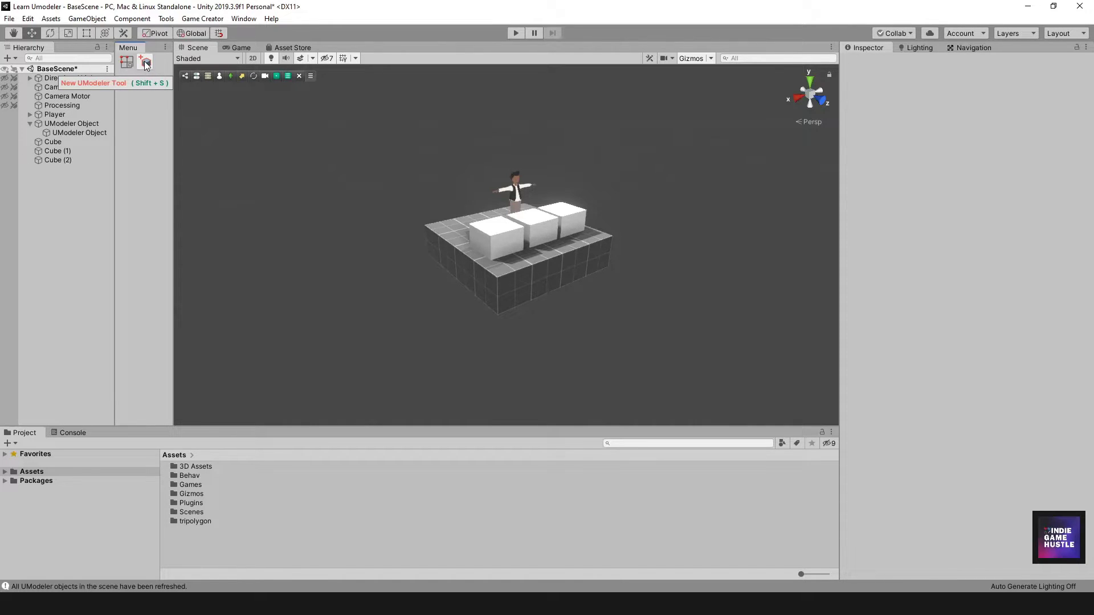
pyautogui.click(146, 65)
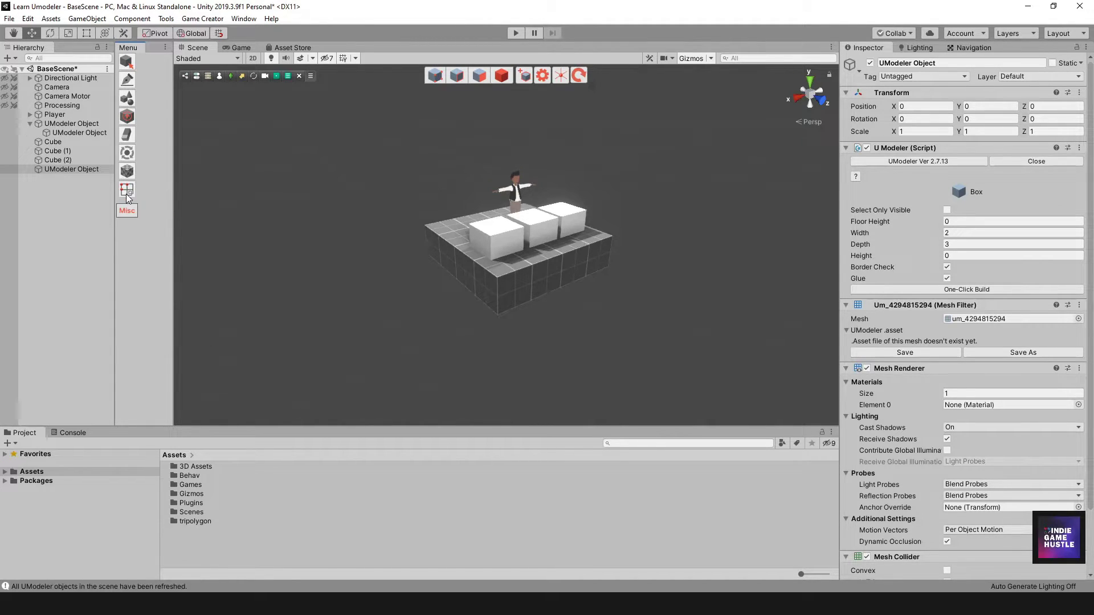
pyautogui.moveTo(177, 188); pyautogui.dragTo(245, 188)
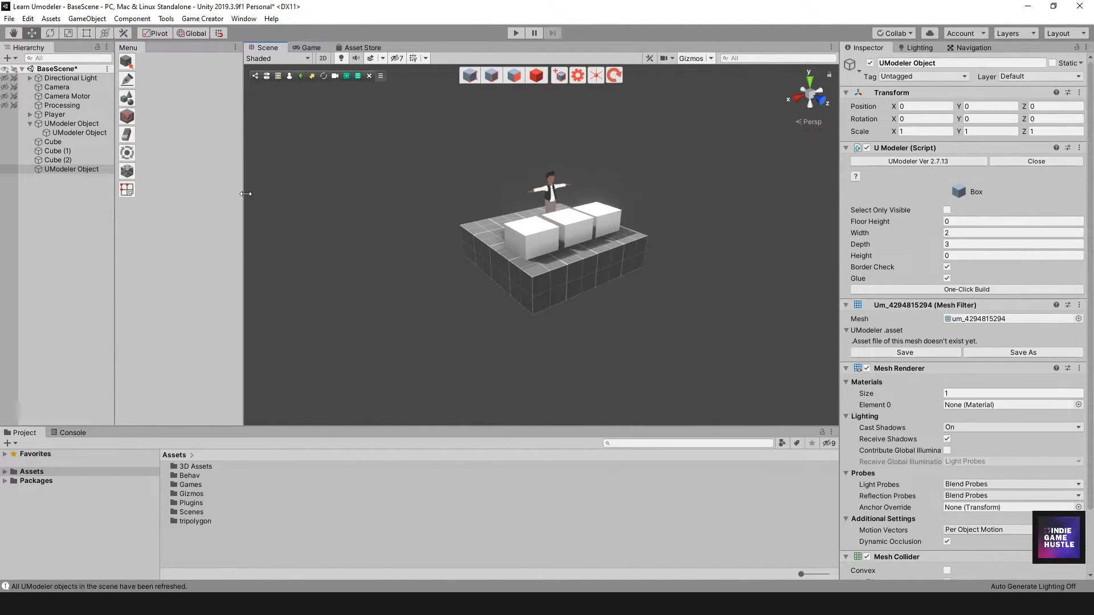
# Expand all the UModeler tool groups and review their icons in both a single-column and a wide layout.
pyautogui.moveTo(128, 174)
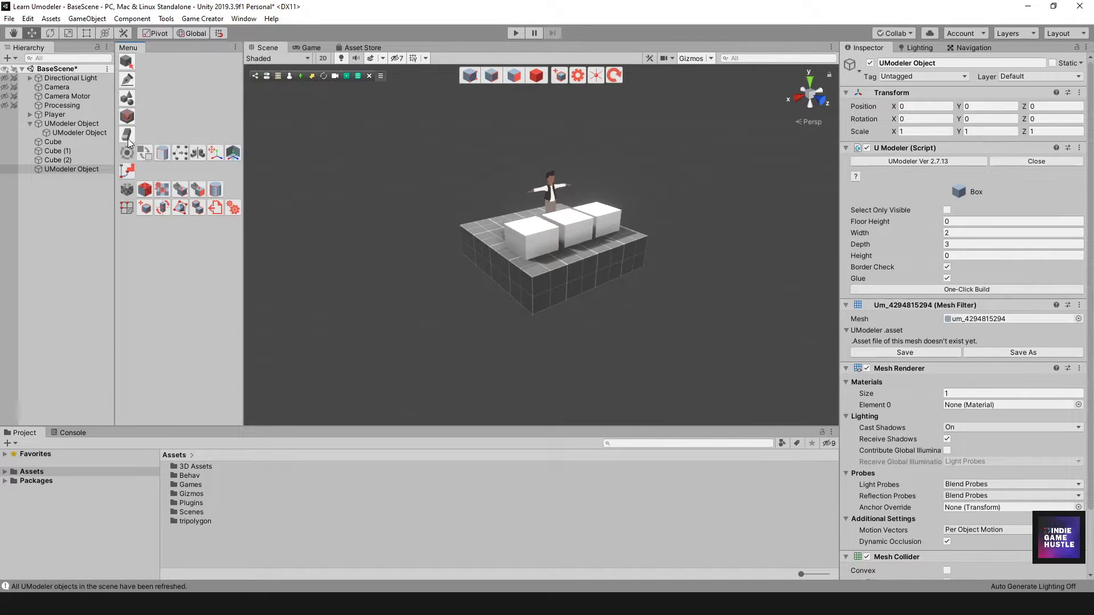
pyautogui.moveTo(127, 96)
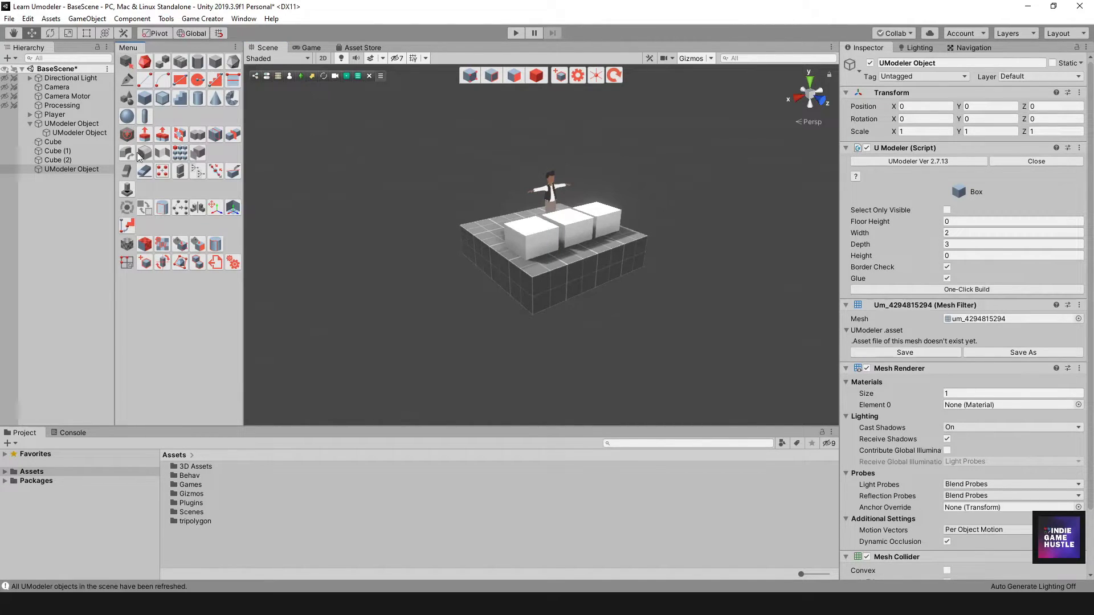
pyautogui.moveTo(245, 151); pyautogui.dragTo(121, 156)
pyautogui.scroll(-5, 125, 192)
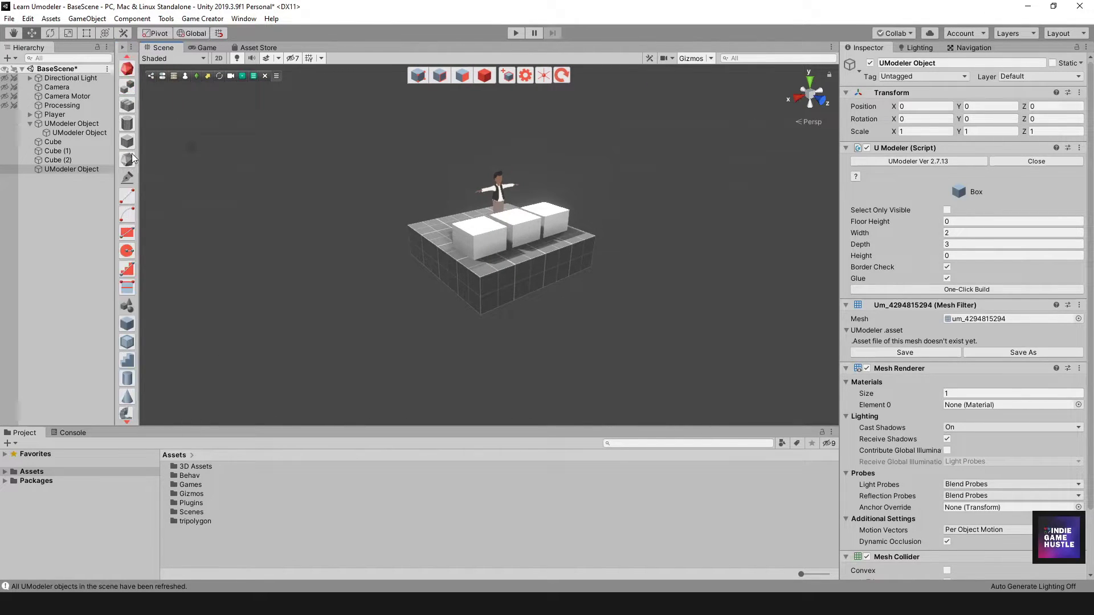
pyautogui.scroll(-8, 125, 197)
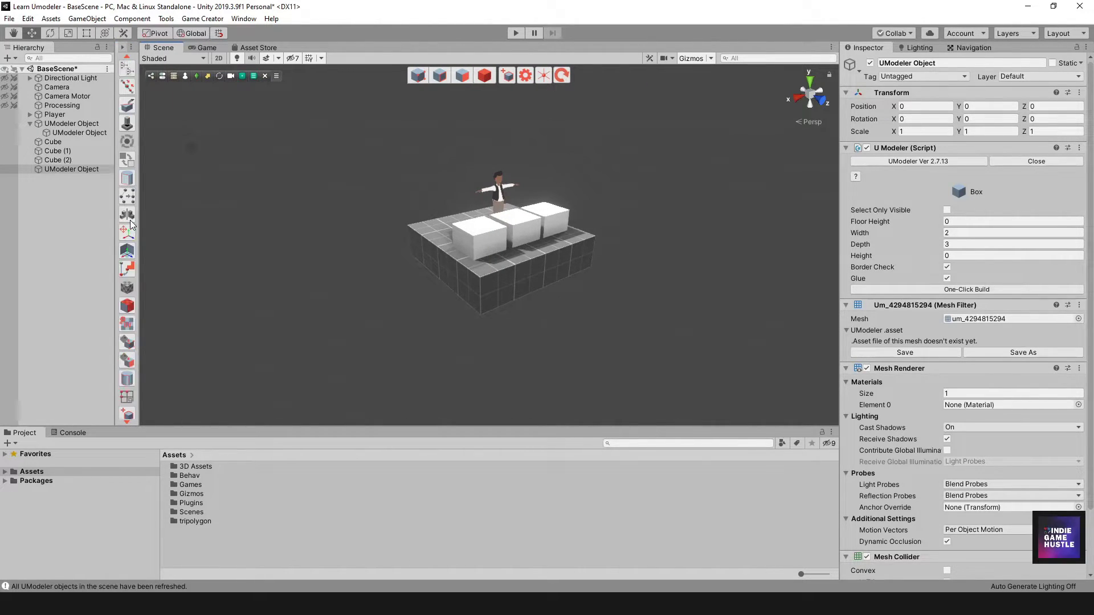
pyautogui.scroll(12, 123, 215)
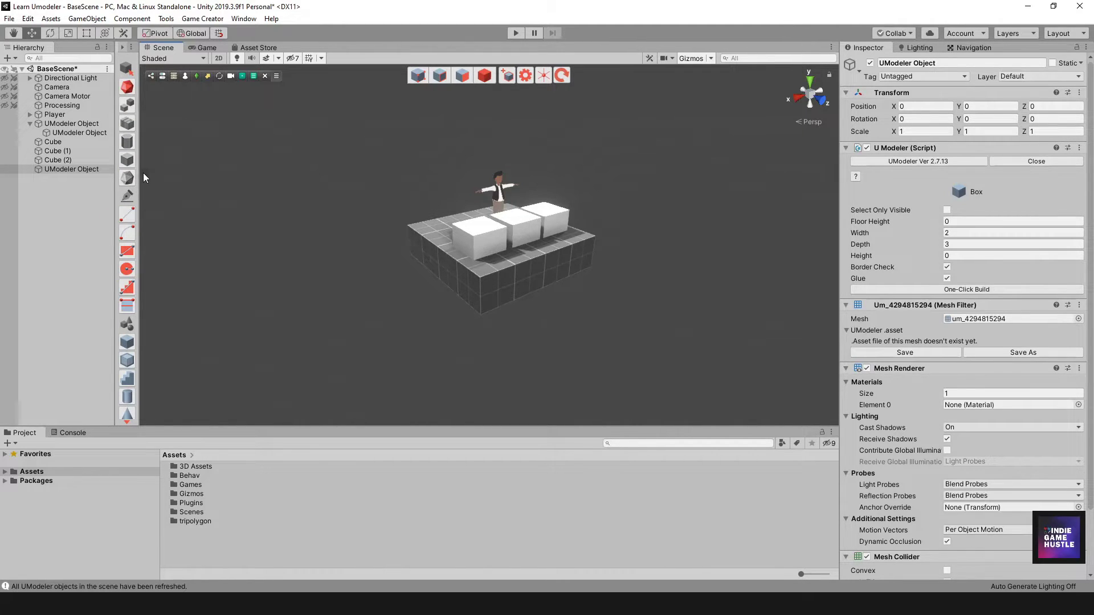
pyautogui.moveTo(138, 175); pyautogui.dragTo(242, 201)
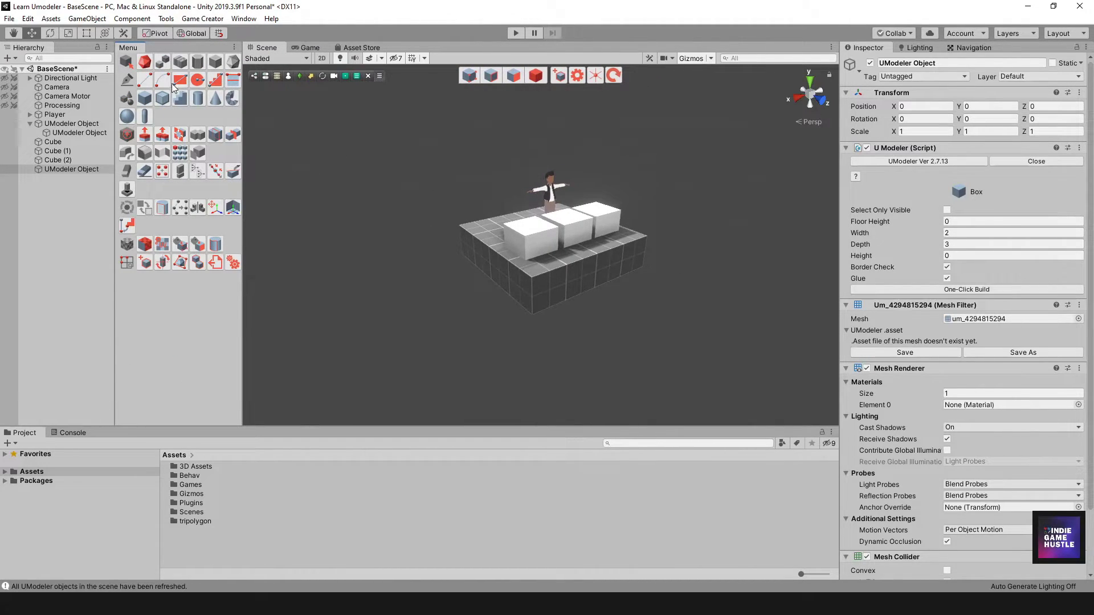
# Collapse all the UModeler tool groups and narrow the docked menu.
pyautogui.click(127, 63)
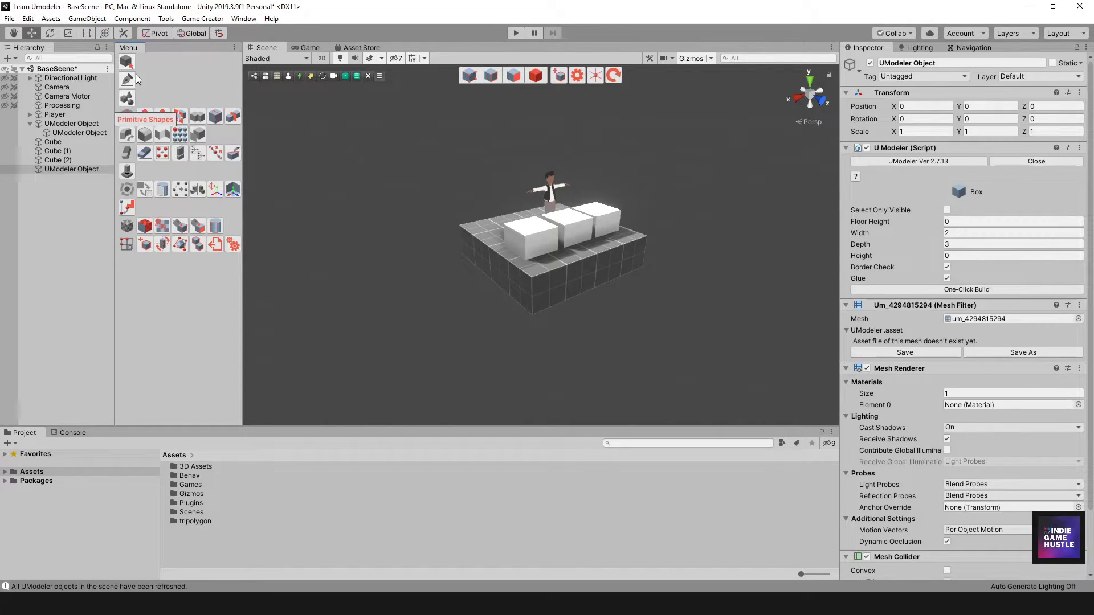
pyautogui.moveTo(126, 66)
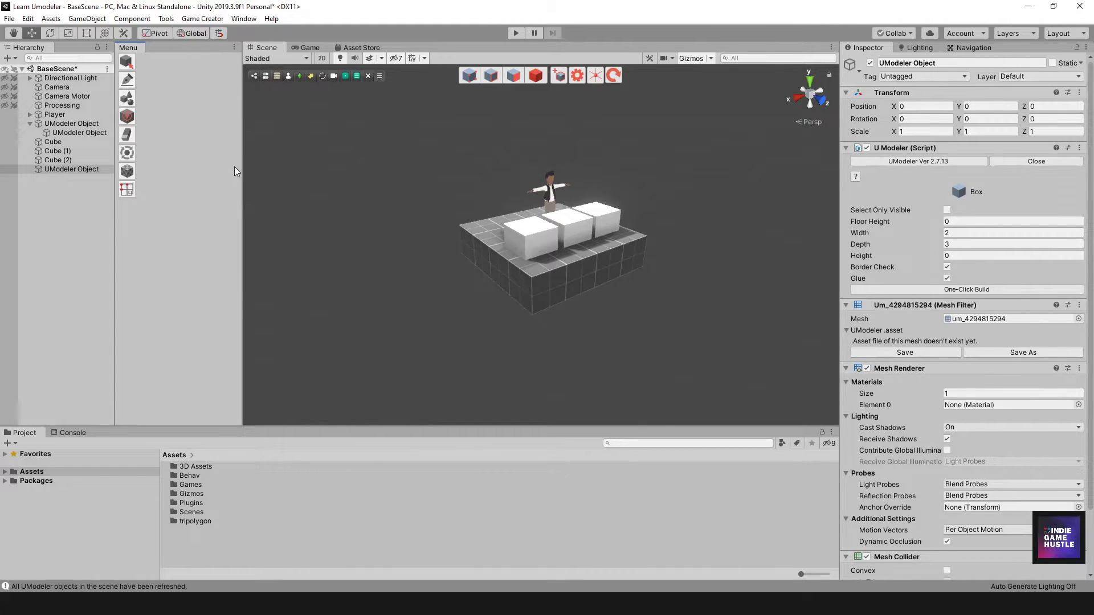
pyautogui.moveTo(240, 164); pyautogui.dragTo(202, 174)
# Switch the UModeler menu's display to Text Based Menu.
pyautogui.rightClick(171, 75)
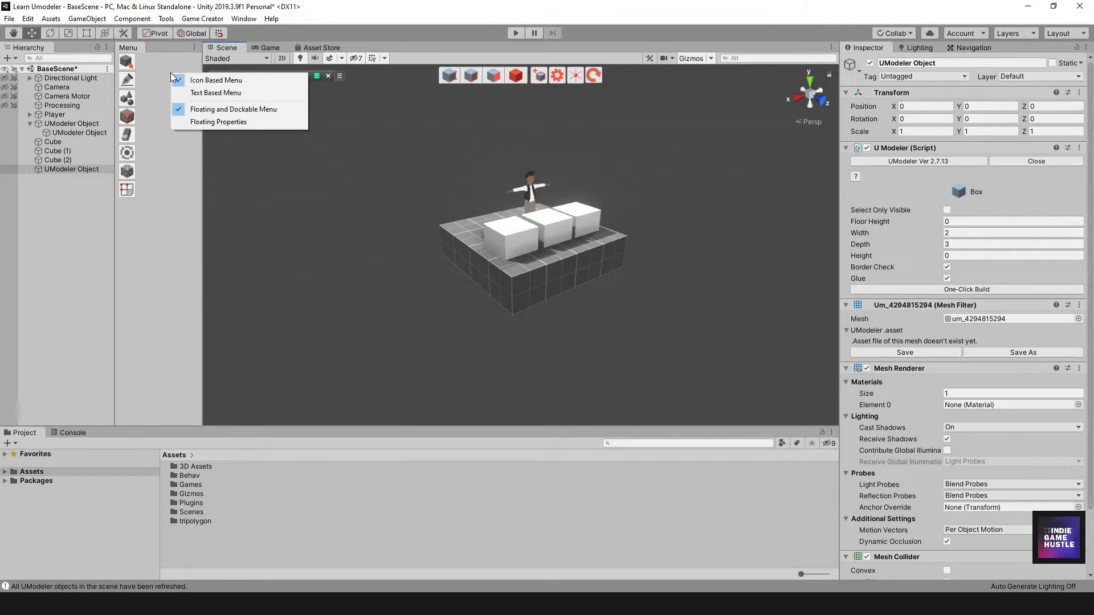
pyautogui.click(159, 72)
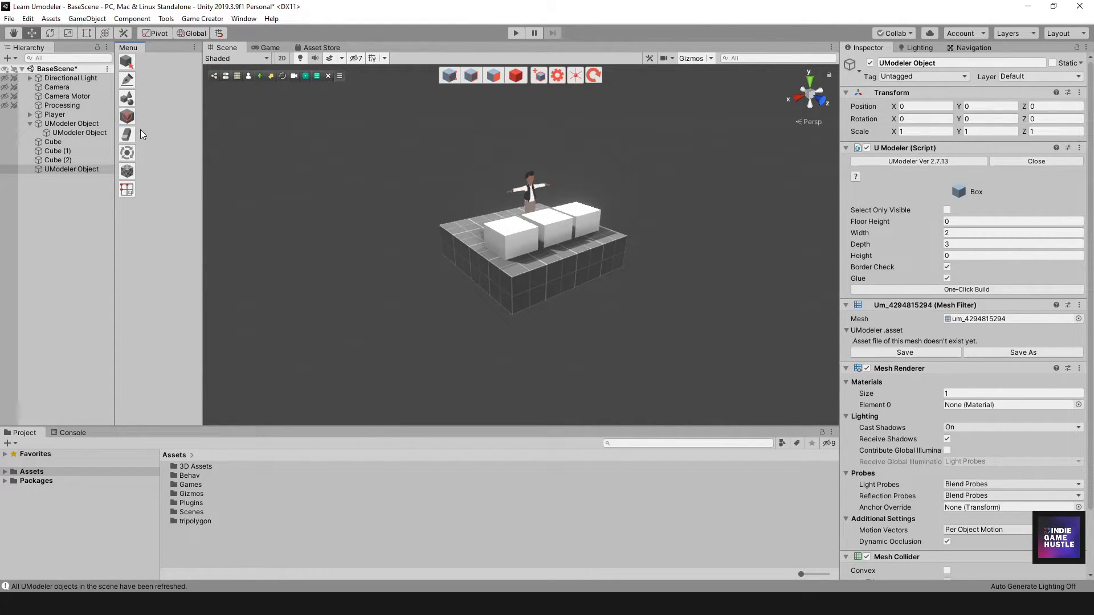
pyautogui.rightClick(161, 66)
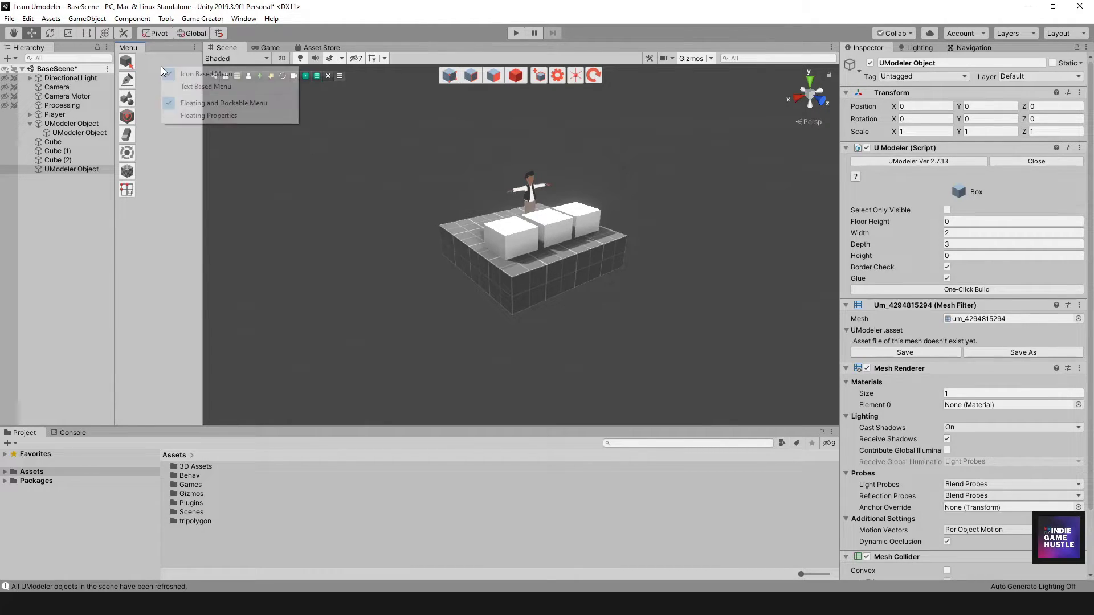
pyautogui.click(186, 87)
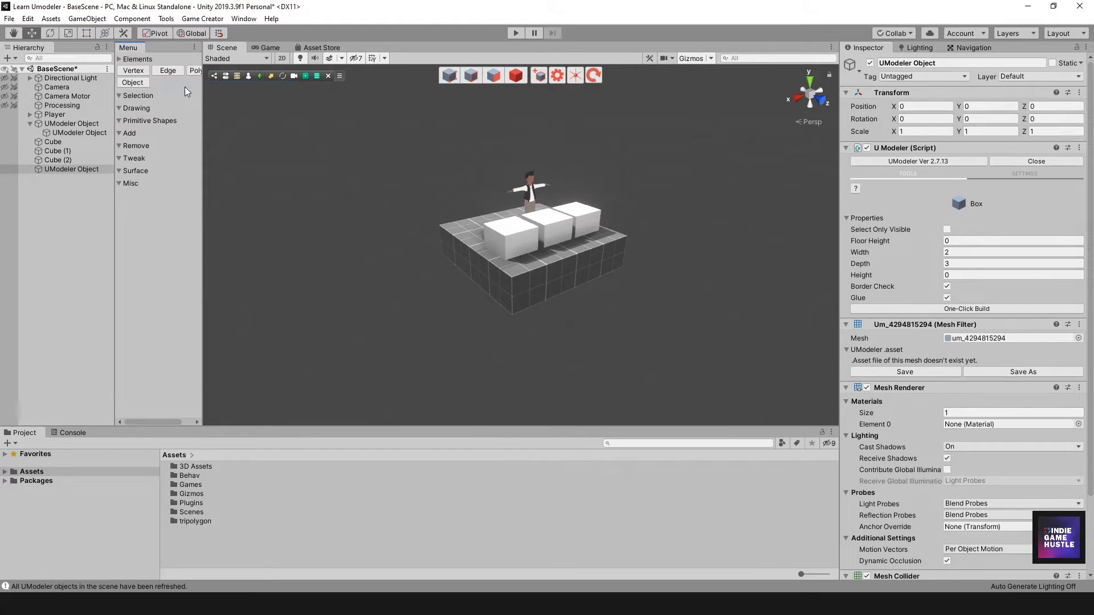
# Widen the docked text-based menu, collapse Elements, and review the tools in the Misc and Surface groups.
pyautogui.moveTo(203, 110); pyautogui.dragTo(265, 113)
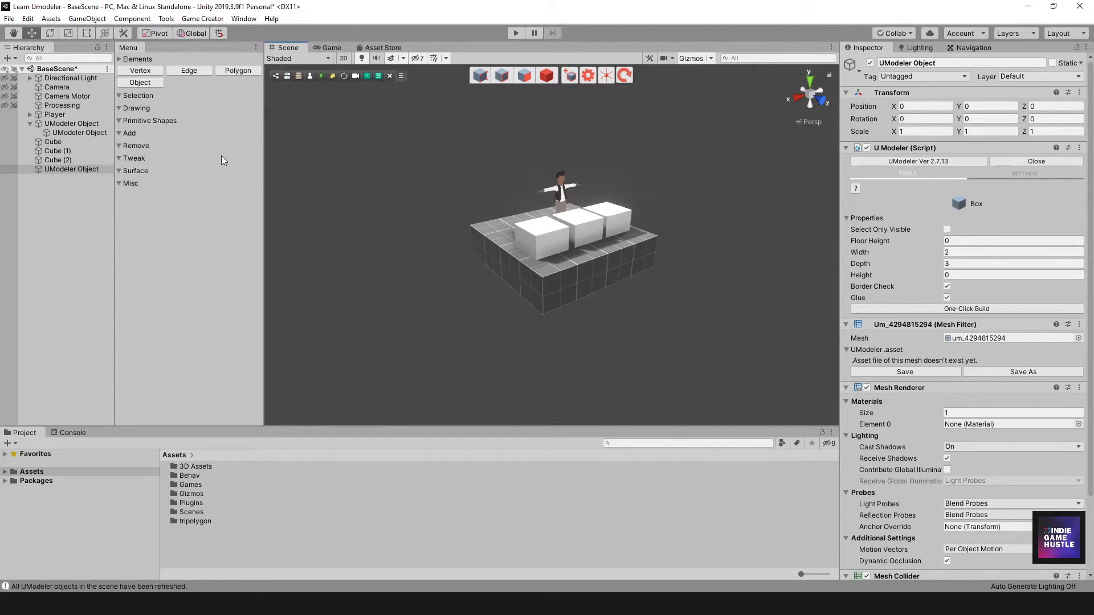
pyautogui.click(128, 59)
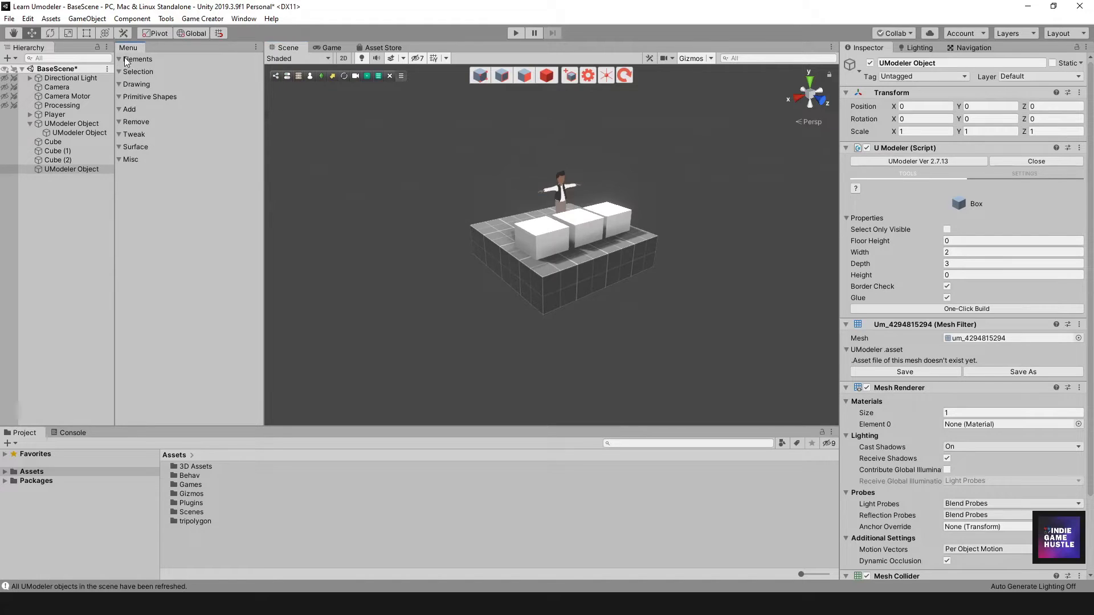
pyautogui.click(127, 160)
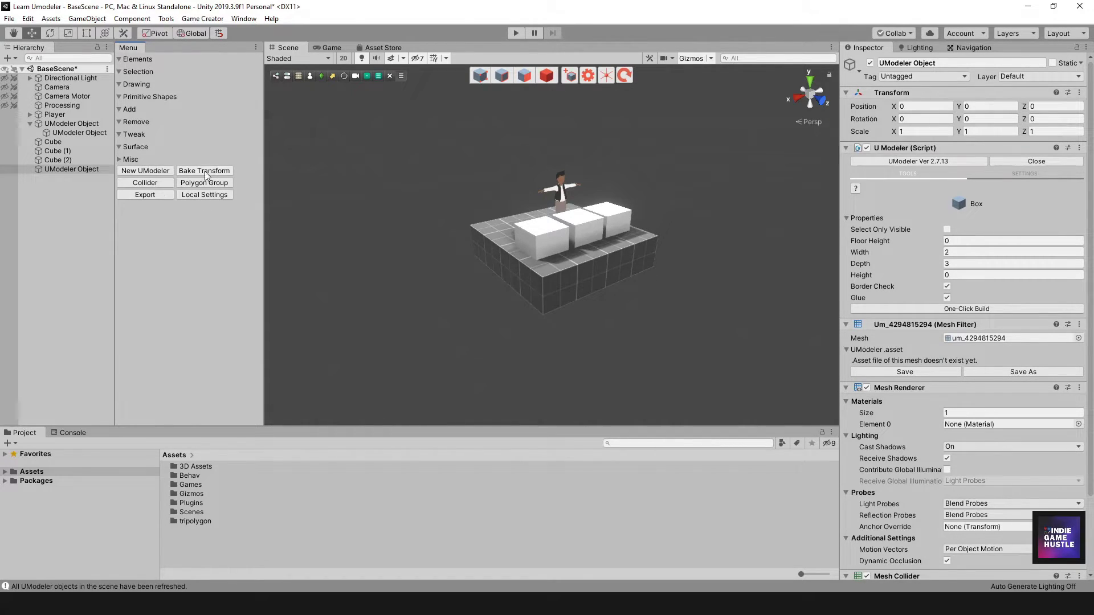
pyautogui.click(132, 159)
pyautogui.click(131, 147)
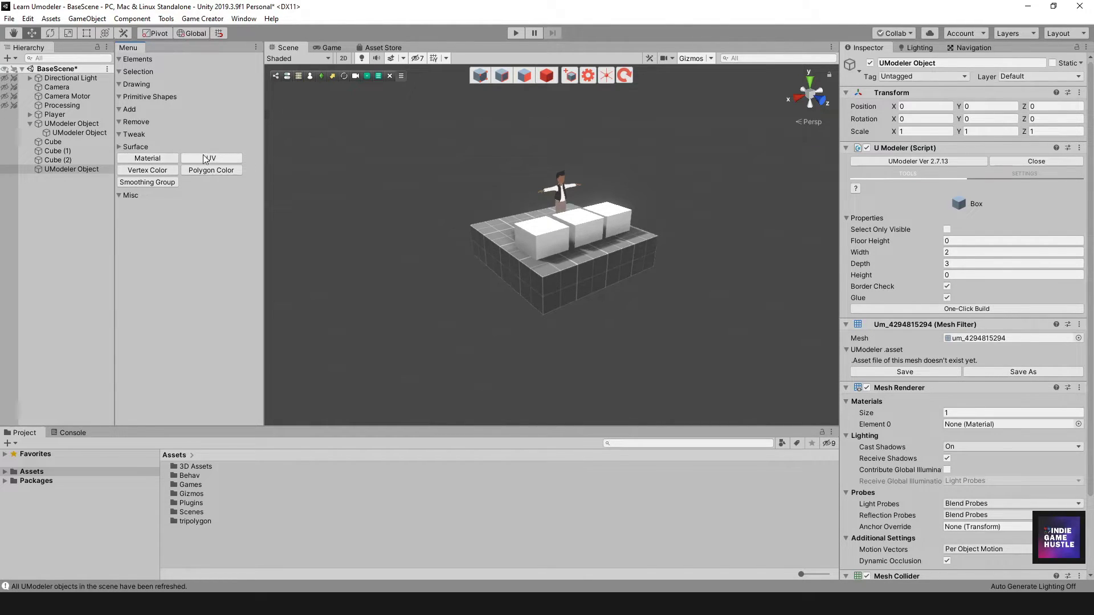
pyautogui.click(142, 147)
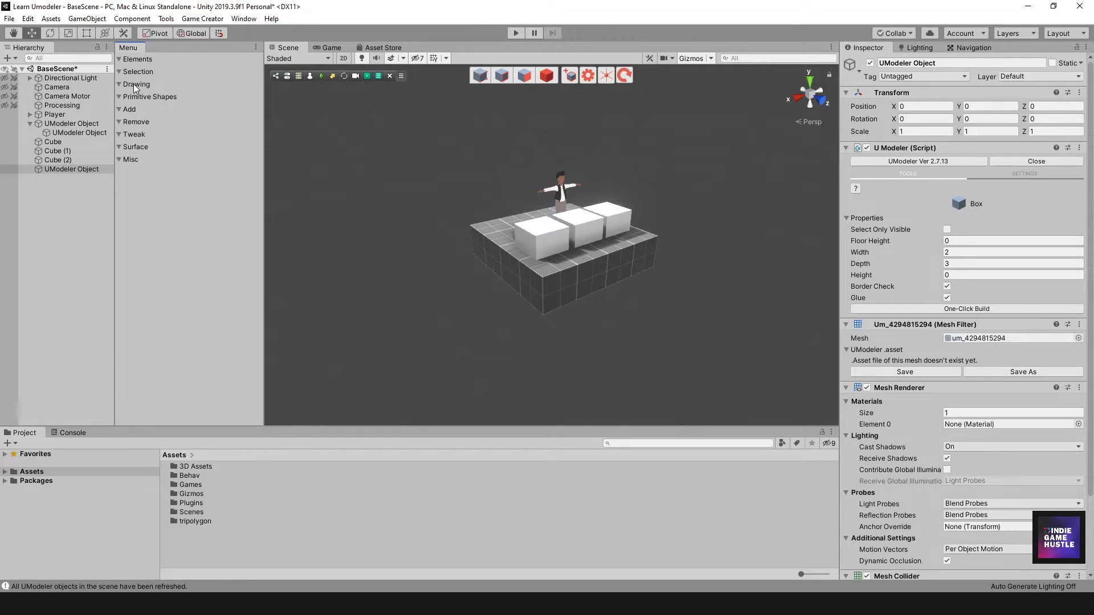
# Review the text-based tools in the Drawing, Selection and Elements groups, collapsing each group after viewing it.
pyautogui.click(135, 86)
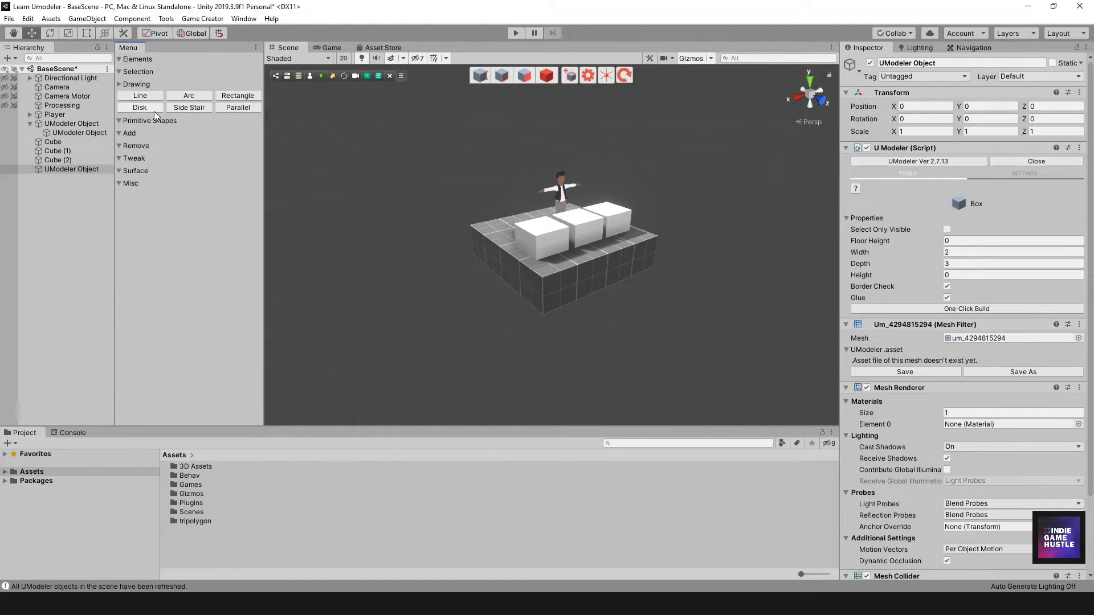
pyautogui.click(137, 86)
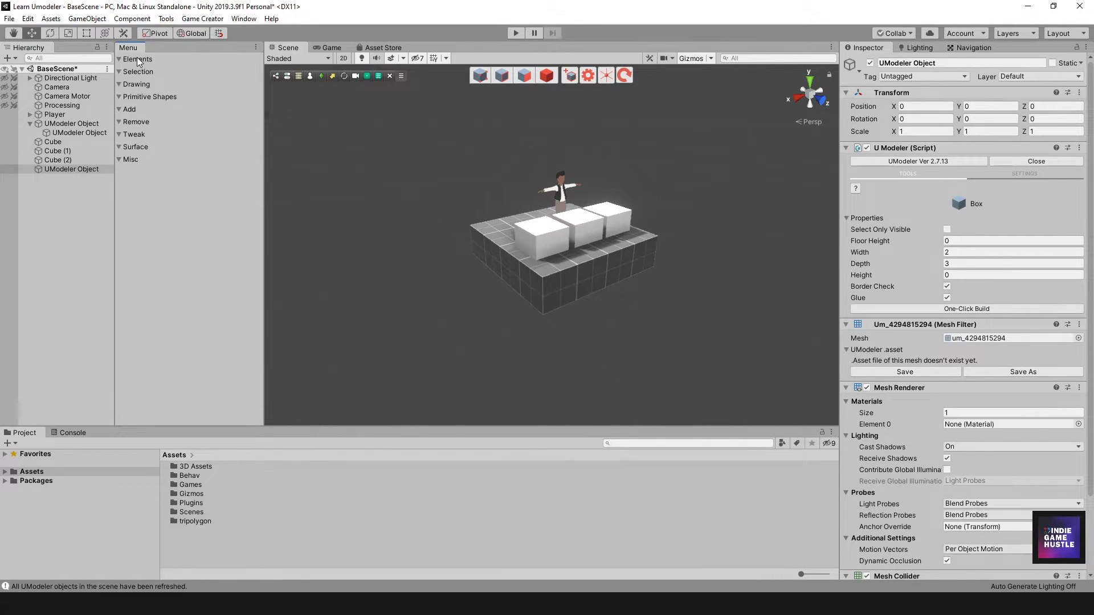
pyautogui.click(129, 71)
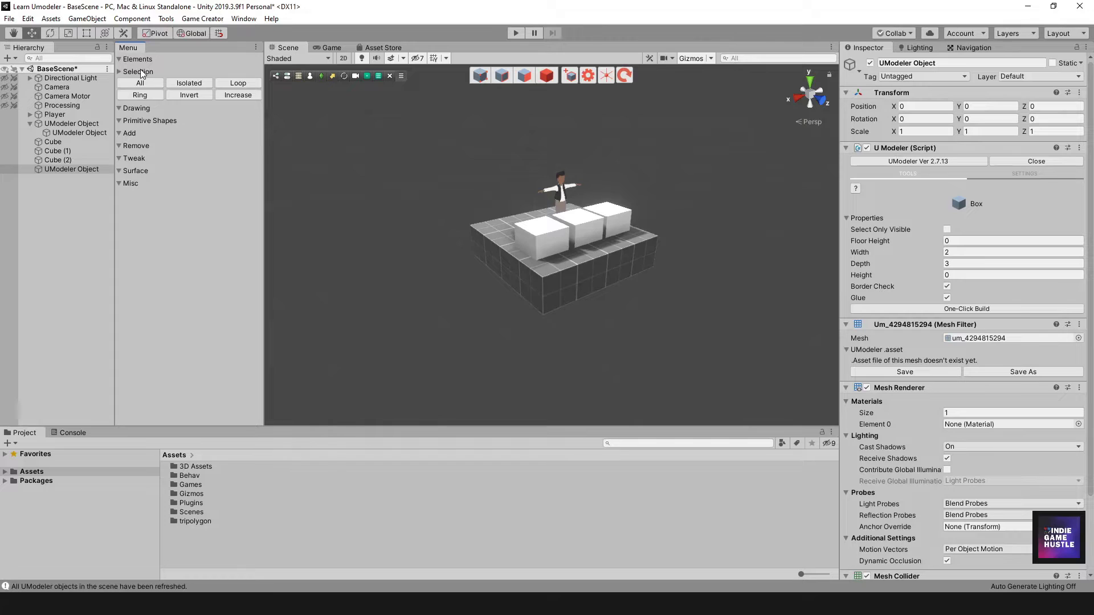
pyautogui.click(140, 69)
pyautogui.click(138, 59)
pyautogui.click(138, 59)
# Switch the docked UModeler menu back to Icon Based Menu and adjust its width.
pyautogui.moveTo(262, 90); pyautogui.dragTo(215, 87)
pyautogui.rightClick(183, 83)
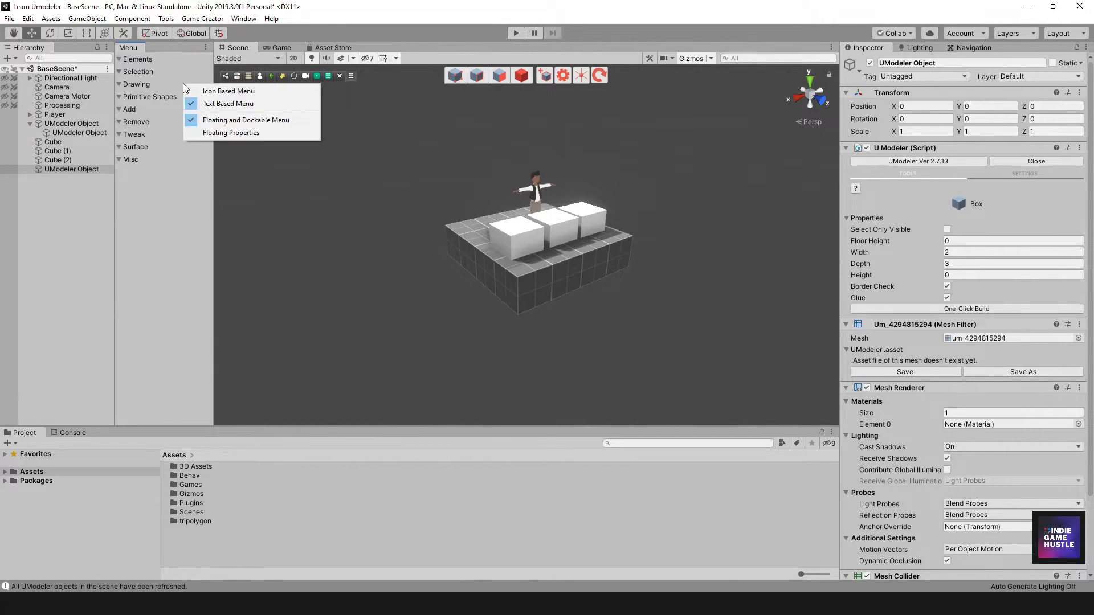
pyautogui.click(212, 90)
pyautogui.moveTo(213, 96); pyautogui.dragTo(240, 134)
# Enable Floating Properties and move the floating Properties window away from the Inspector.
pyautogui.rightClick(189, 121)
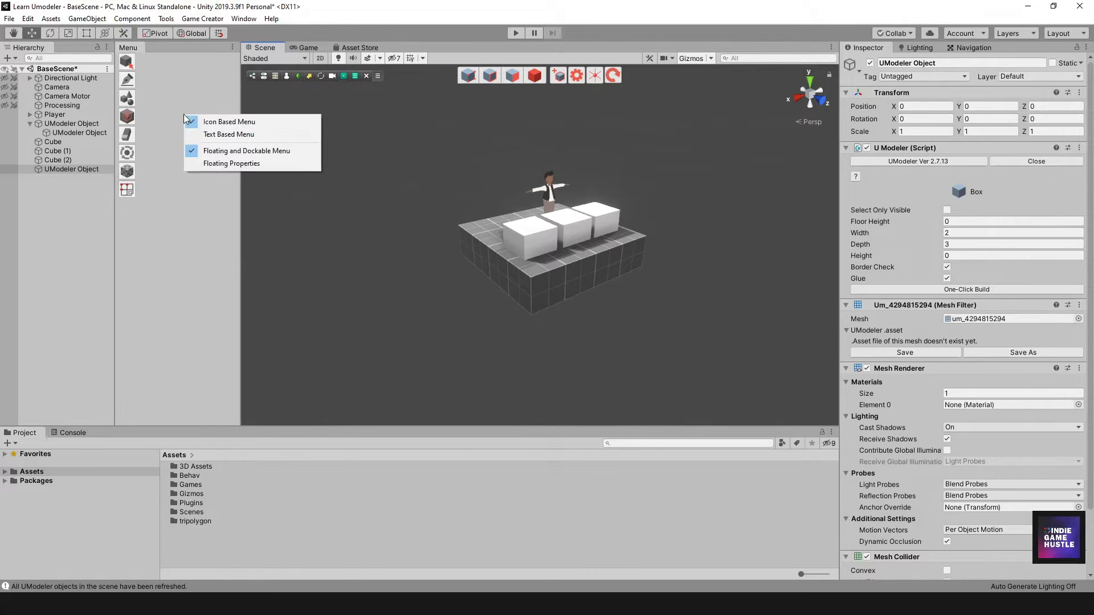
pyautogui.click(228, 163)
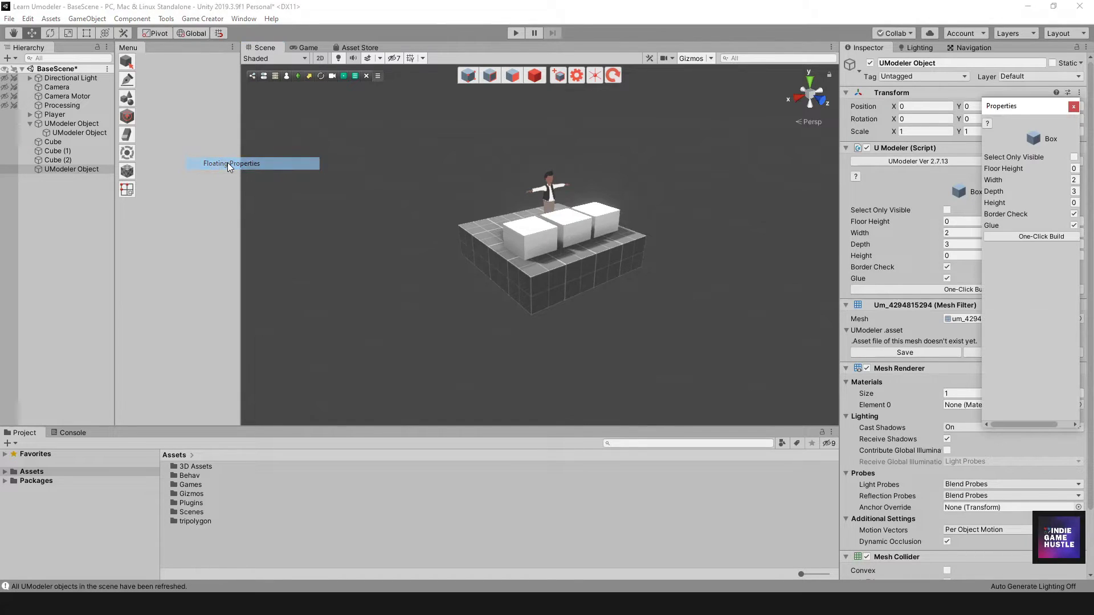
pyautogui.moveTo(1047, 107); pyautogui.dragTo(483, 141)
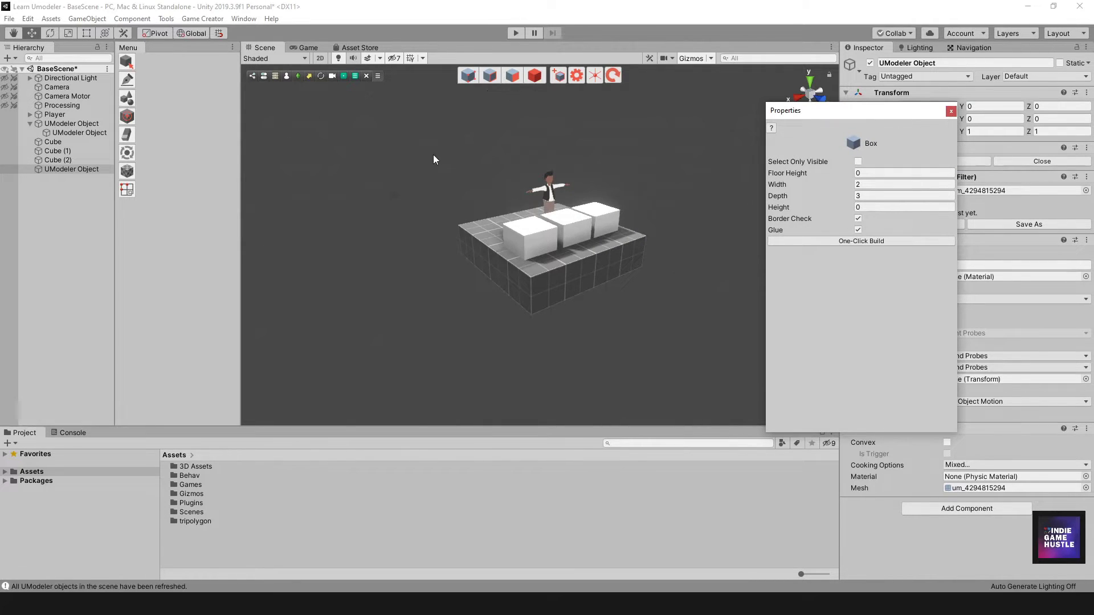
# Activate the Object tool and select the large gridded base object in the scene.
pyautogui.click(550, 276)
pyautogui.press('4')
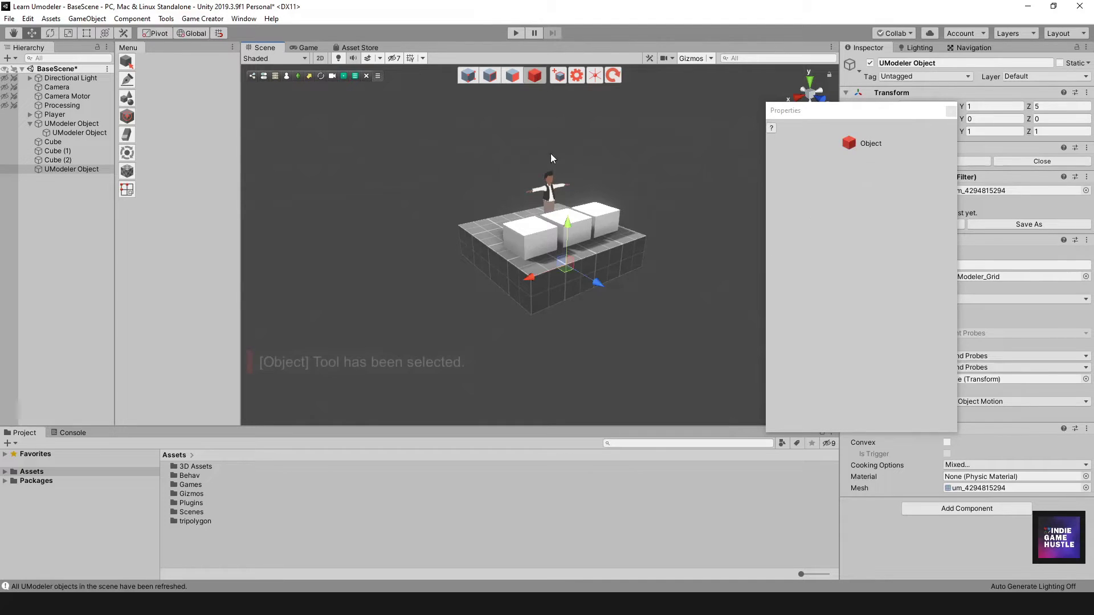
pyautogui.click(552, 278)
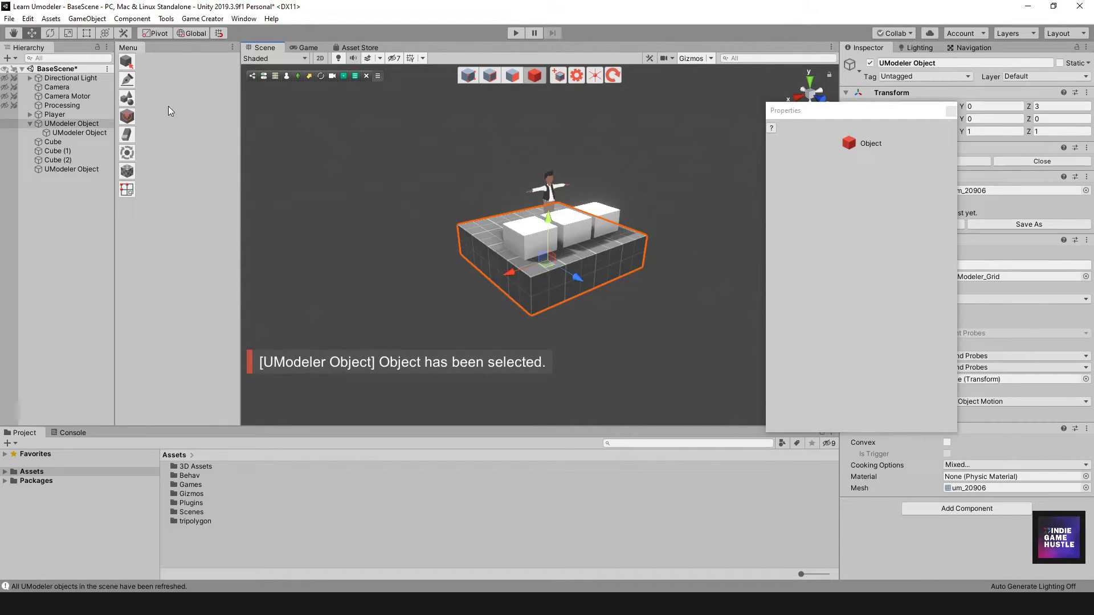
# Activate the Material, UV and Line tools to review their options in the floating Properties window, repositioning the window over the scene.
pyautogui.click(146, 171)
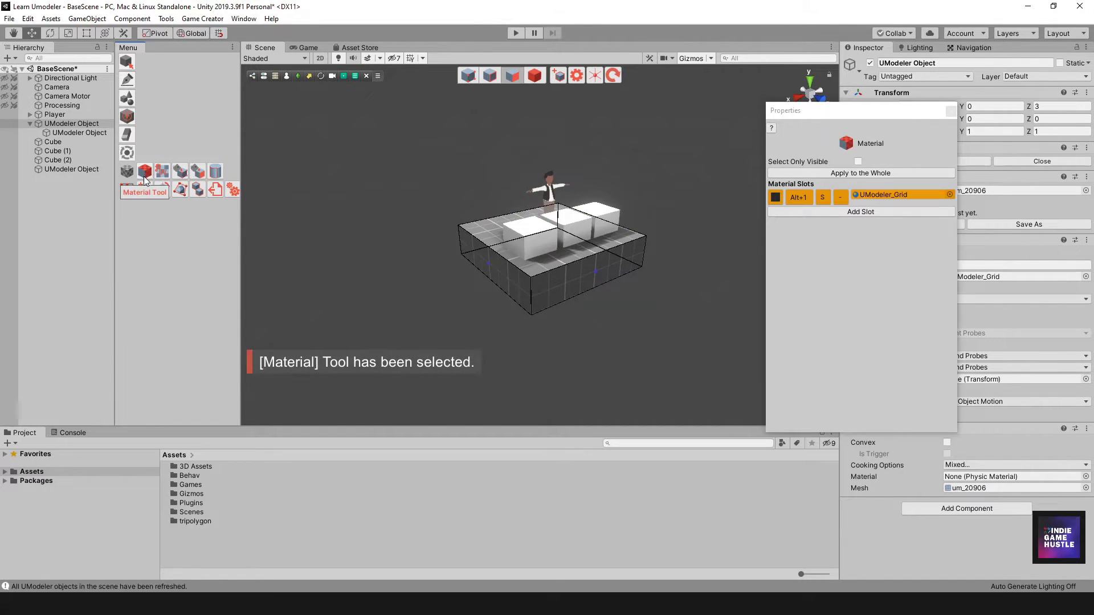
pyautogui.click(162, 174)
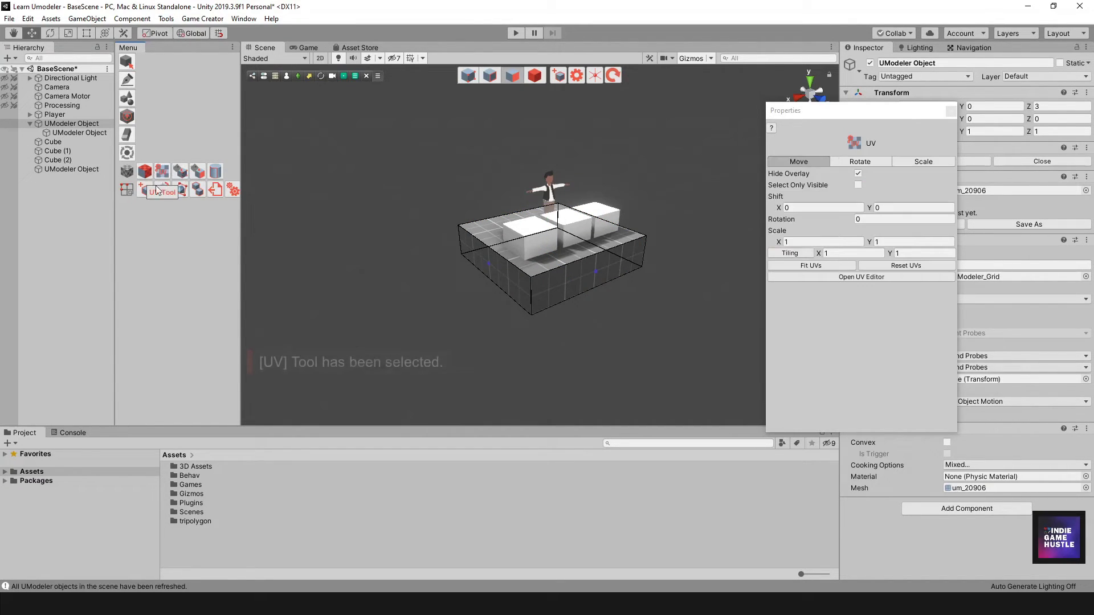
pyautogui.moveTo(837, 120); pyautogui.dragTo(644, 121)
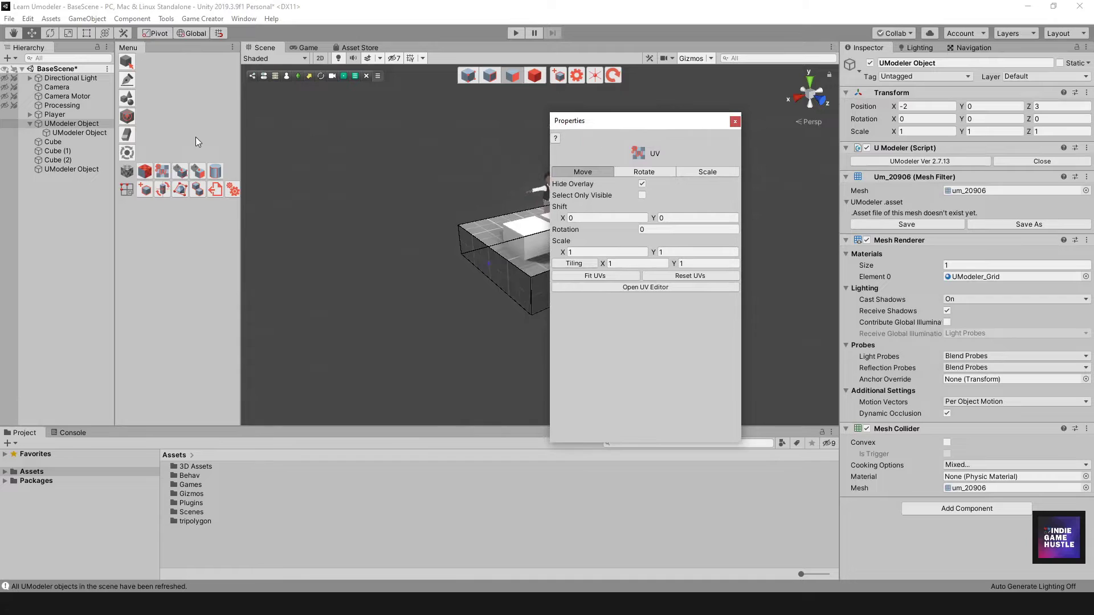
pyautogui.click(145, 173)
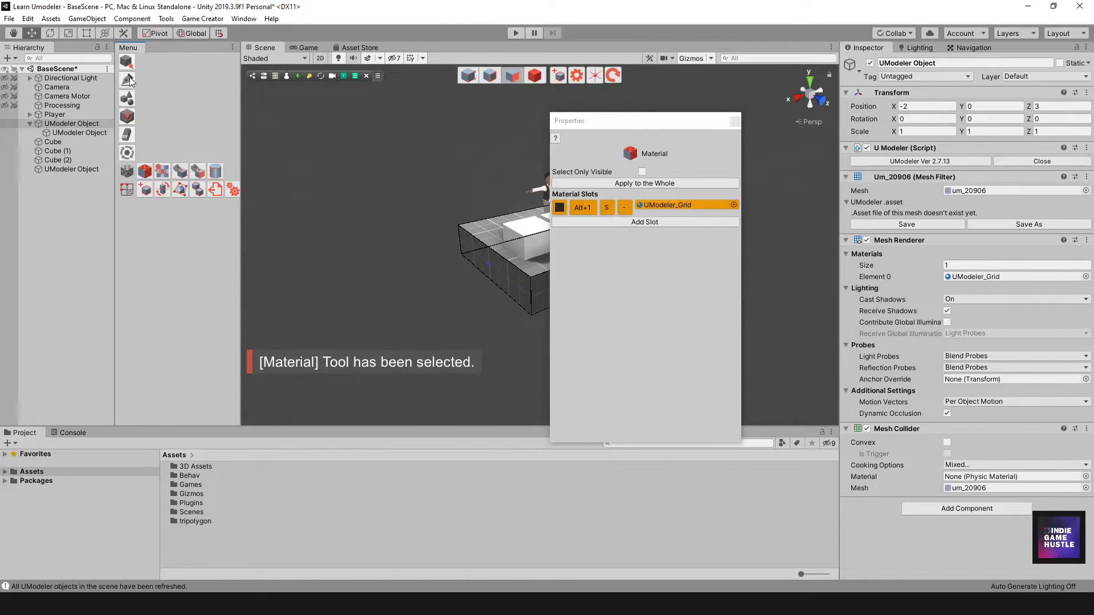
pyautogui.click(149, 84)
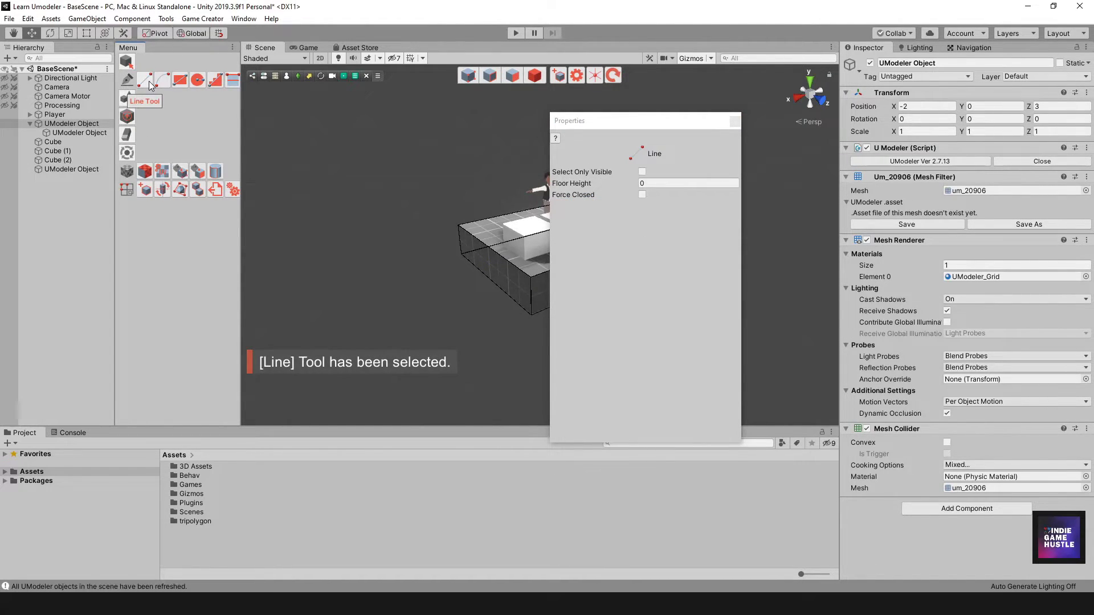
pyautogui.moveTo(624, 121); pyautogui.dragTo(694, 133)
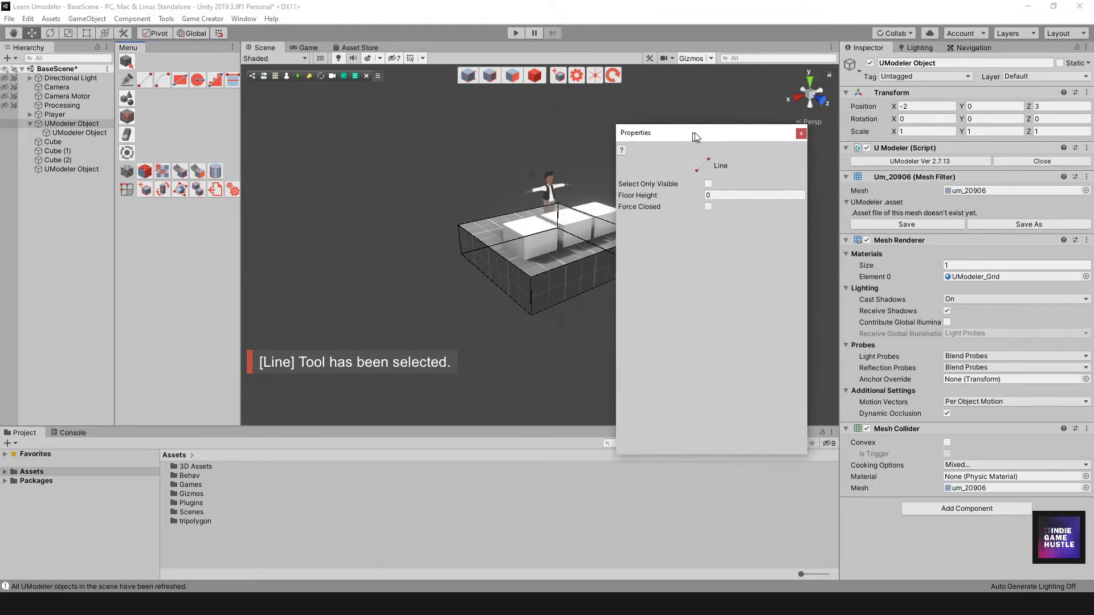
# Turn off Floating Properties and narrow both the Inspector and the docked UModeler menu.
pyautogui.rightClick(183, 245)
pyautogui.click(206, 295)
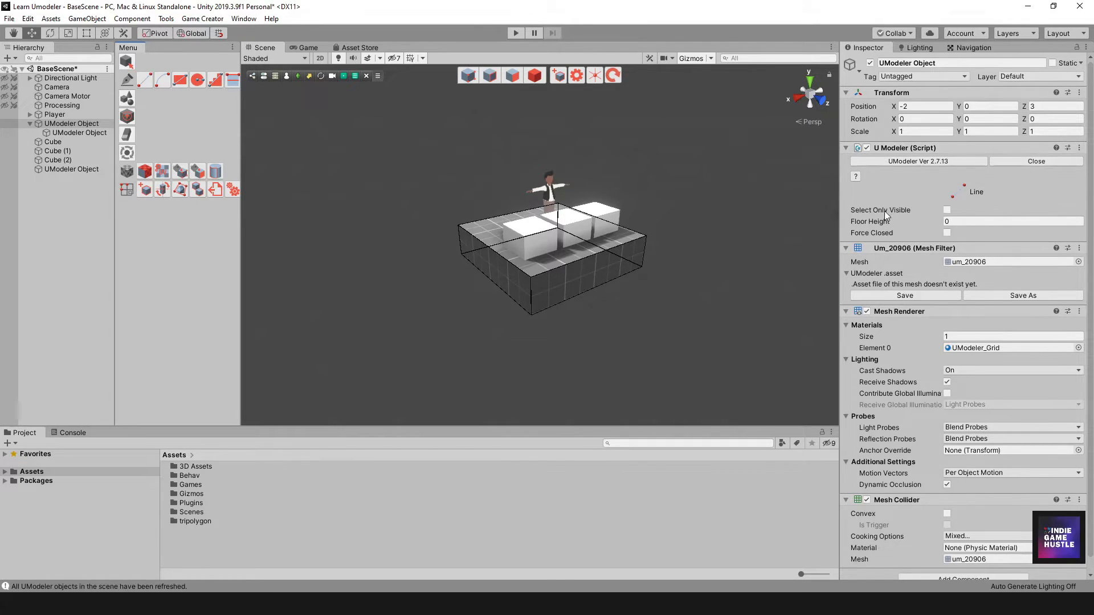
pyautogui.moveTo(841, 210); pyautogui.dragTo(891, 210)
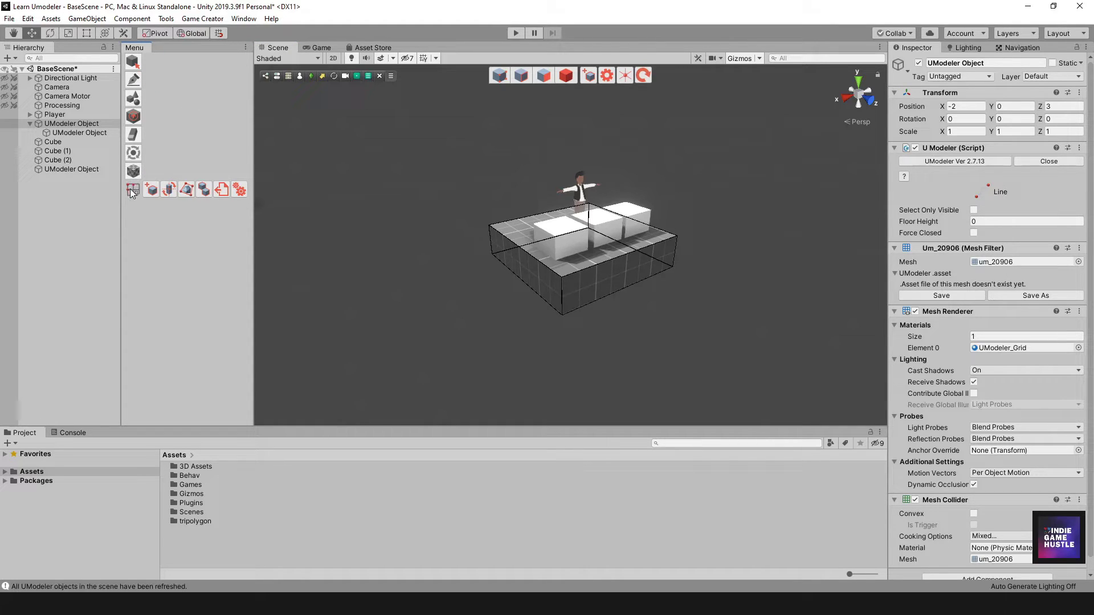
pyautogui.moveTo(254, 169); pyautogui.dragTo(178, 179)
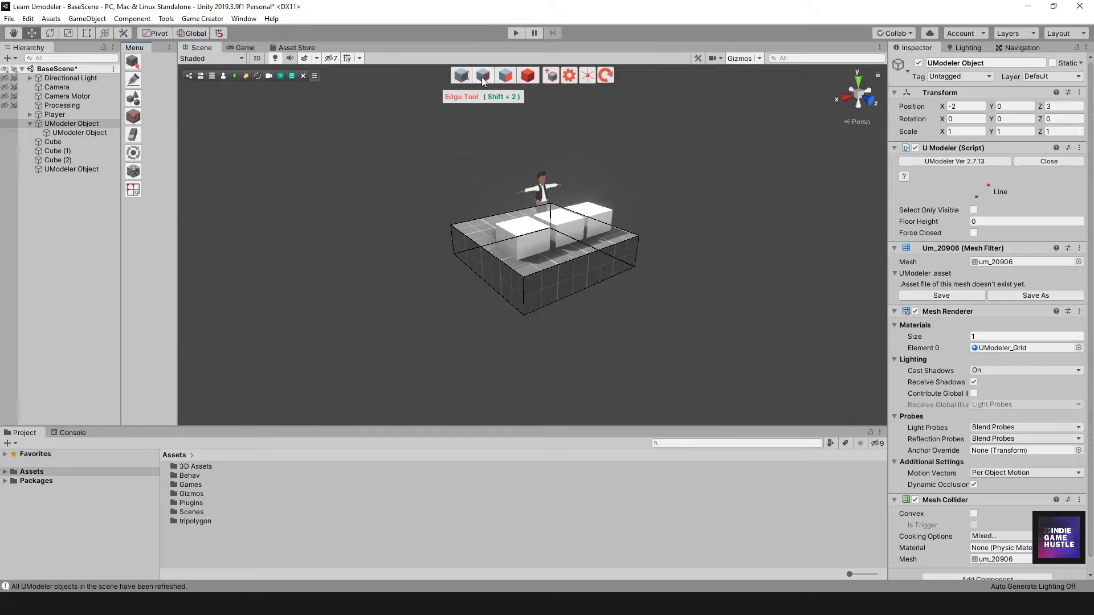
# Switch through the Object, Polygon and Edge tools to compare their element modes and options on the base object.
pyautogui.click(528, 77)
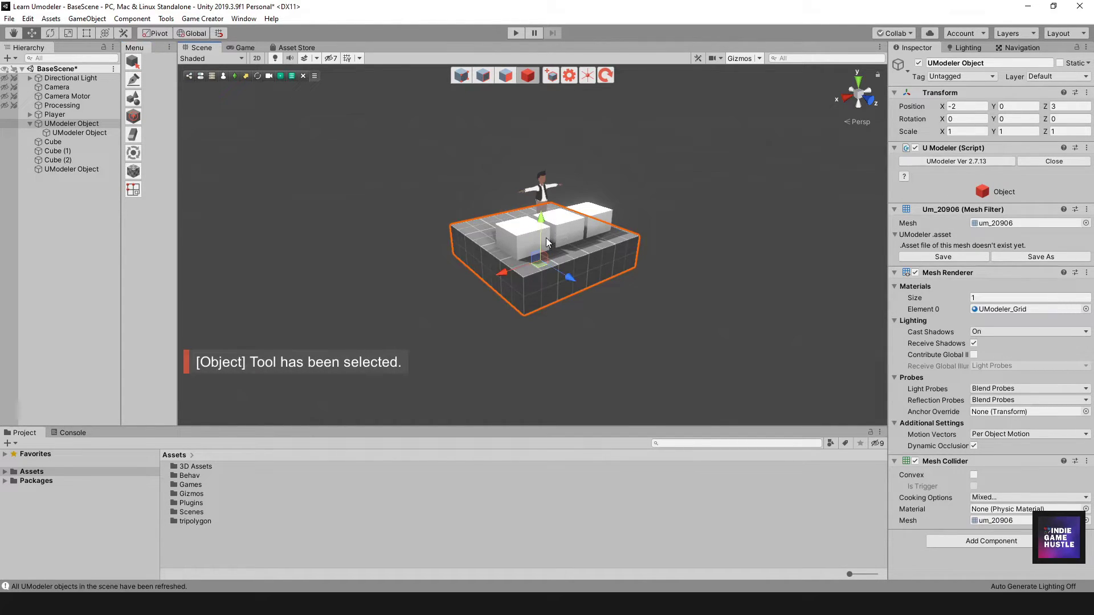
pyautogui.keyDown('alt'); pyautogui.moveTo(580, 254); pyautogui.dragTo(616, 268); pyautogui.keyUp('alt')
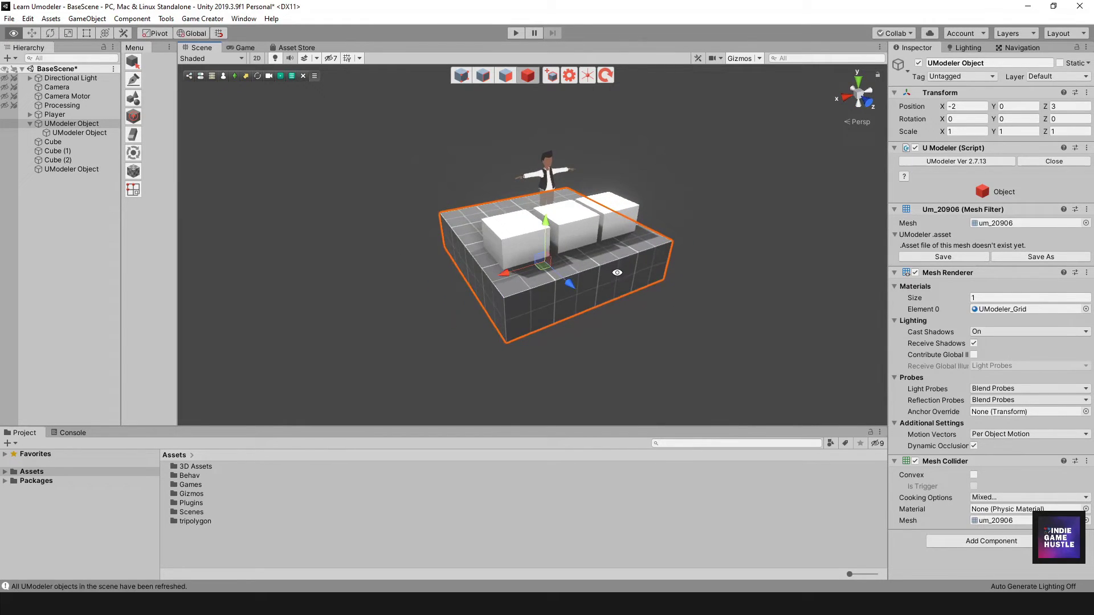
pyautogui.click(506, 77)
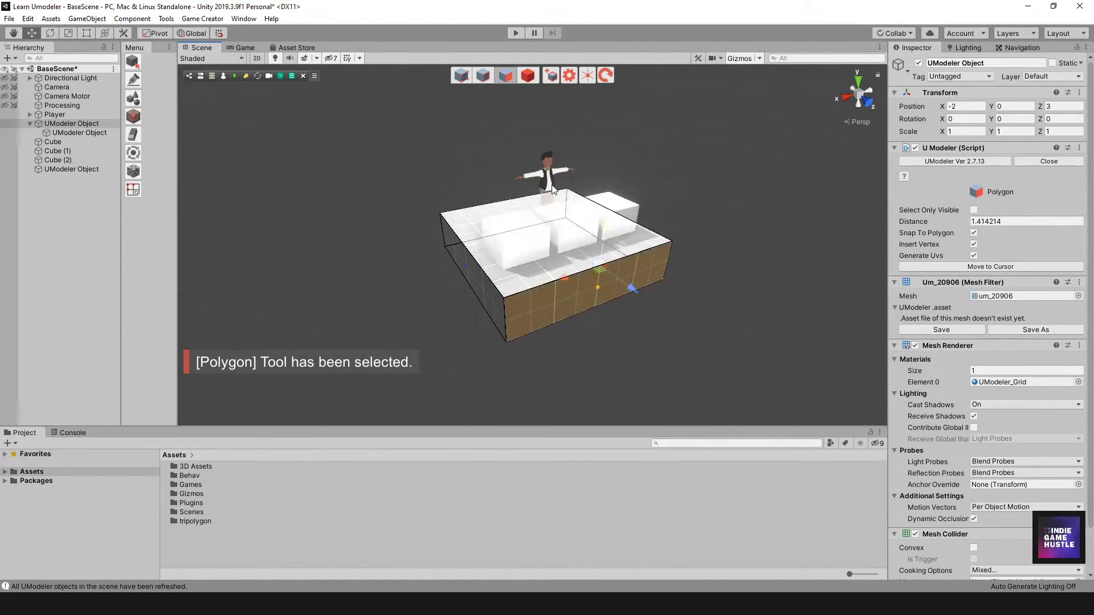
pyautogui.click(483, 76)
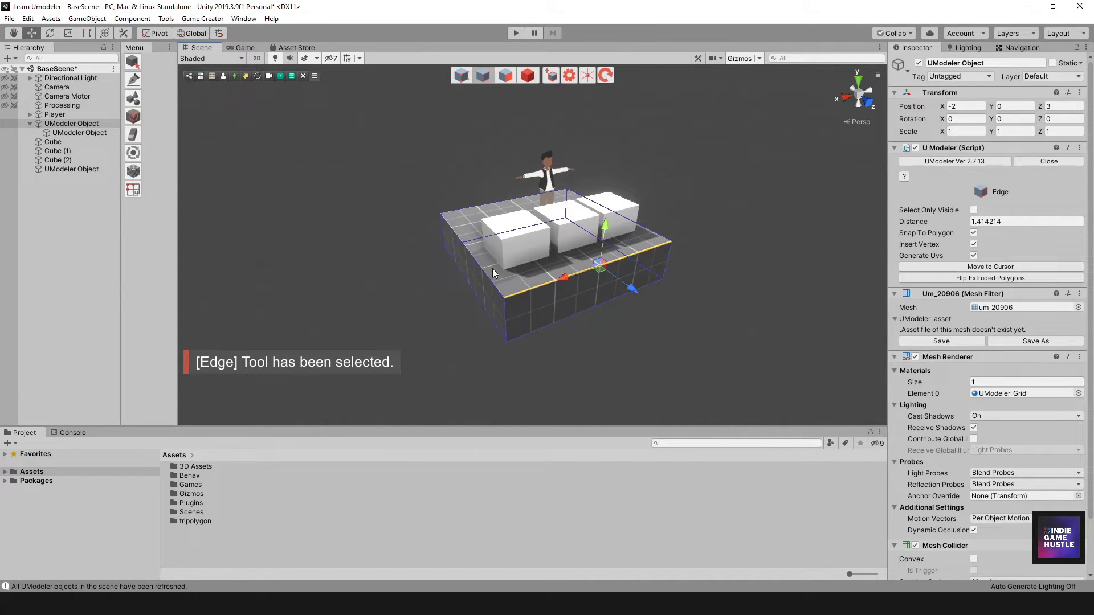
# With the Vertex tool, box-select two different corners of the base object while Select Only Visible is off, and inspect the selected vertices.
pyautogui.click(463, 76)
pyautogui.moveTo(421, 206); pyautogui.dragTo(485, 279)
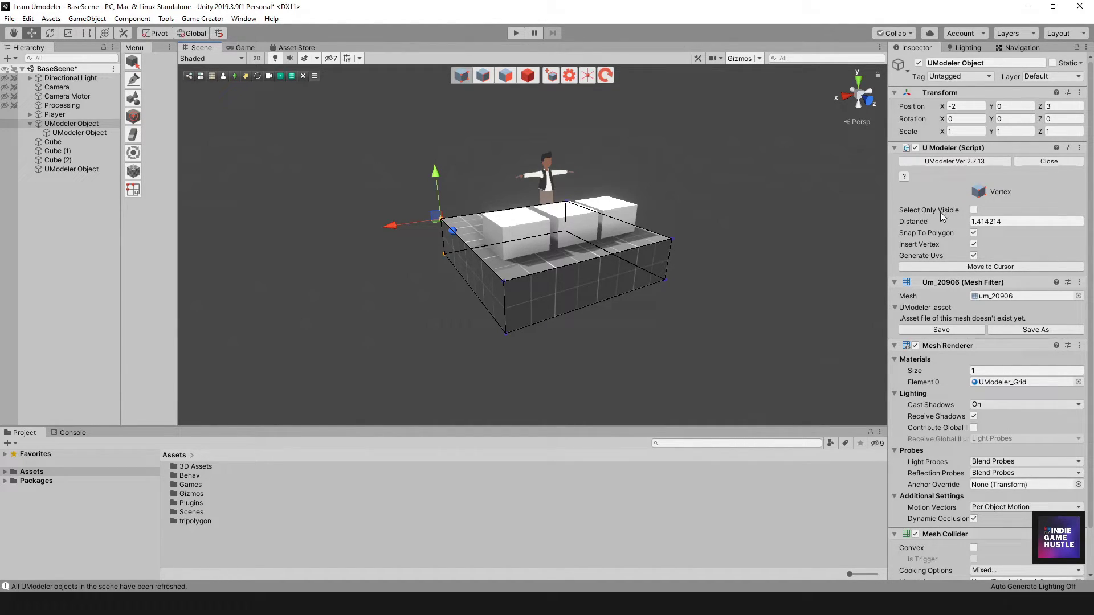
pyautogui.keyDown('alt'); pyautogui.moveTo(675, 285); pyautogui.dragTo(650, 235); pyautogui.keyUp('alt')
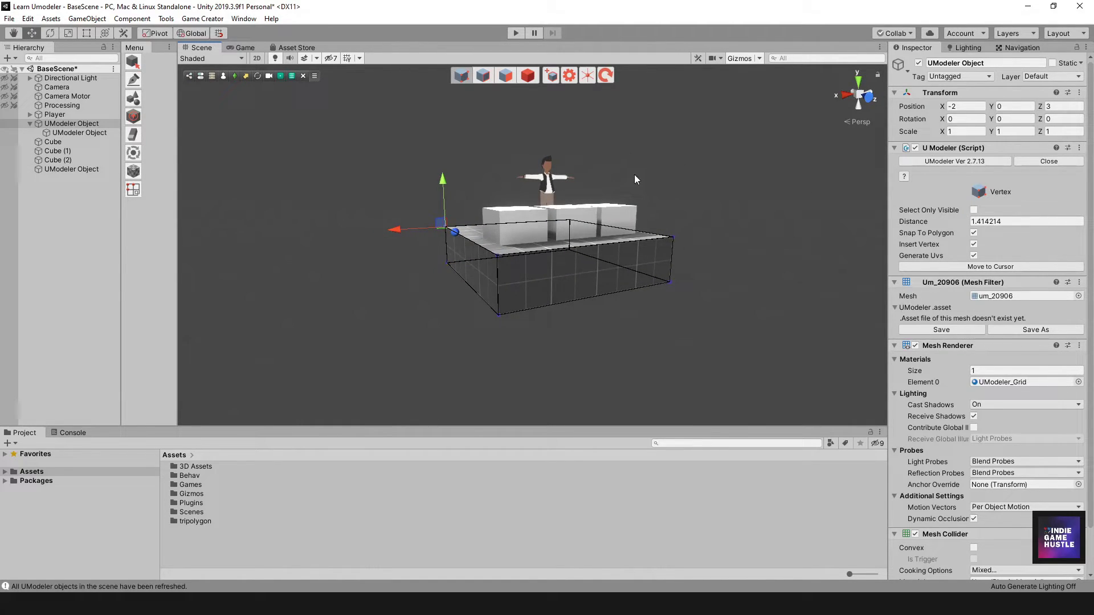
pyautogui.moveTo(543, 174); pyautogui.dragTo(605, 326)
pyautogui.keyDown('alt'); pyautogui.moveTo(509, 248); pyautogui.dragTo(727, 273); pyautogui.keyUp('alt')
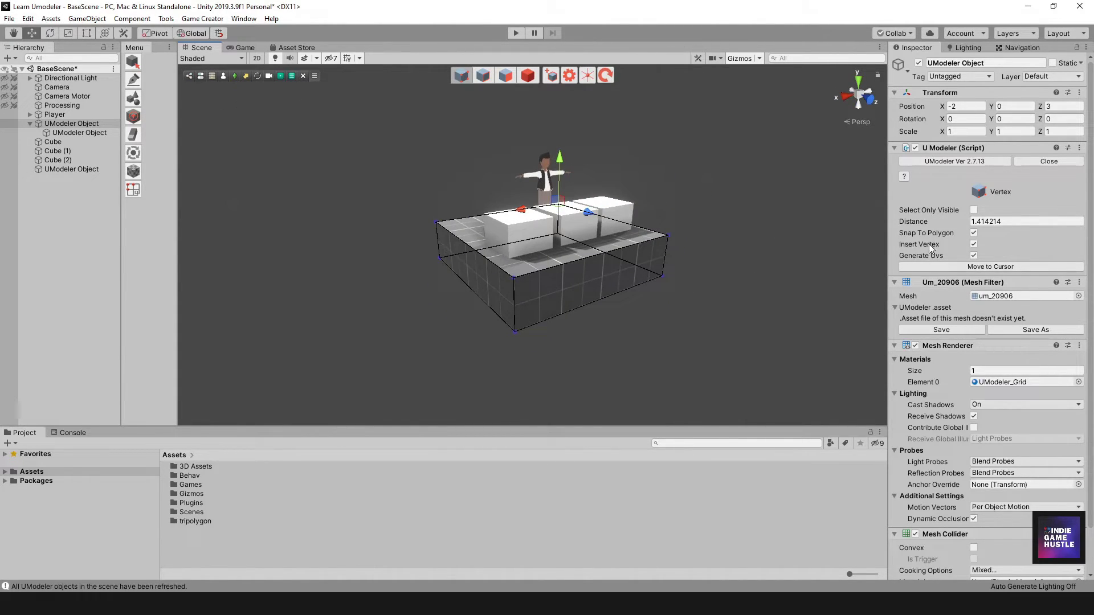
# Turn on Select Only Visible, try vertex selection on the base object with it, and turn the option off again.
pyautogui.click(974, 211)
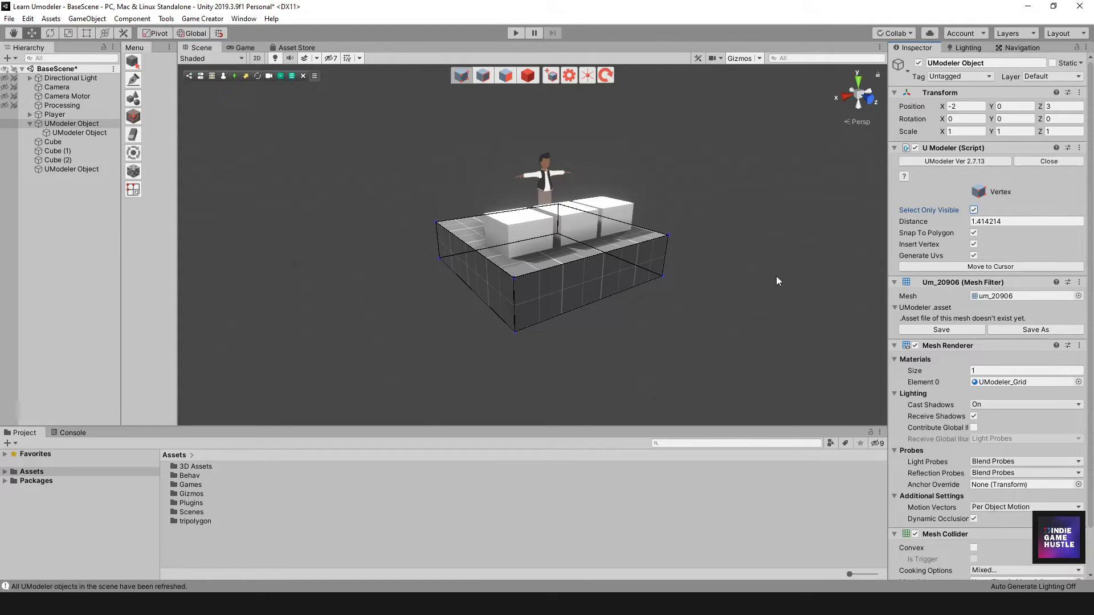
pyautogui.click(550, 173)
pyautogui.keyDown('alt'); pyautogui.moveTo(642, 296); pyautogui.dragTo(513, 287); pyautogui.keyUp('alt')
pyautogui.click(973, 210)
pyautogui.keyDown('alt'); pyautogui.moveTo(758, 242); pyautogui.dragTo(689, 234); pyautogui.keyUp('alt')
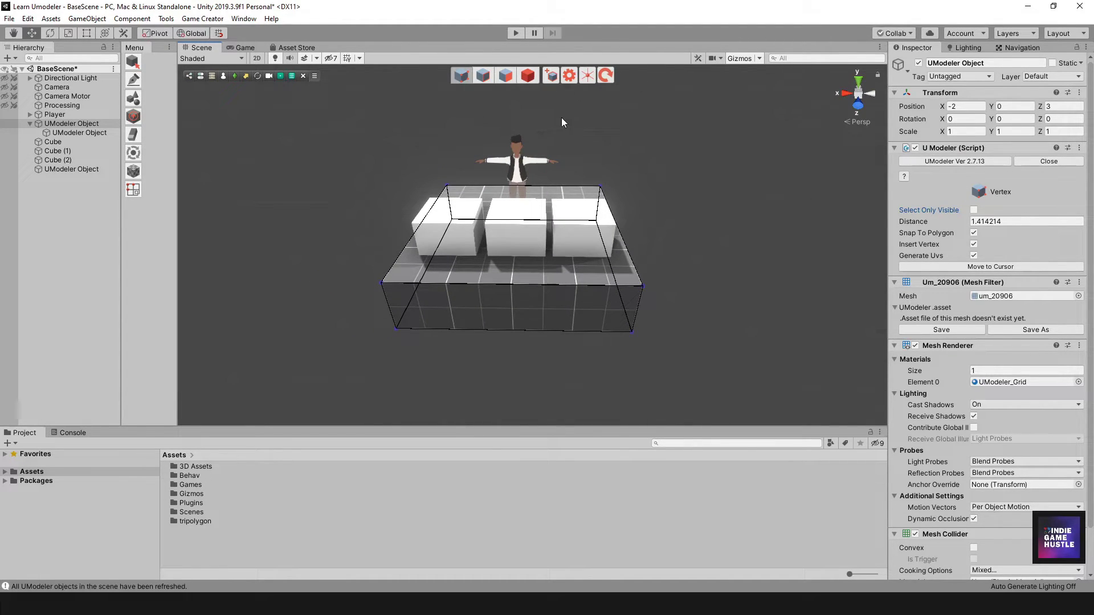
# Return to the Object tool and set Snap to None in the UModeler settings.
pyautogui.click(527, 75)
pyautogui.keyDown('alt'); pyautogui.moveTo(522, 104); pyautogui.dragTo(422, 173); pyautogui.keyUp('alt')
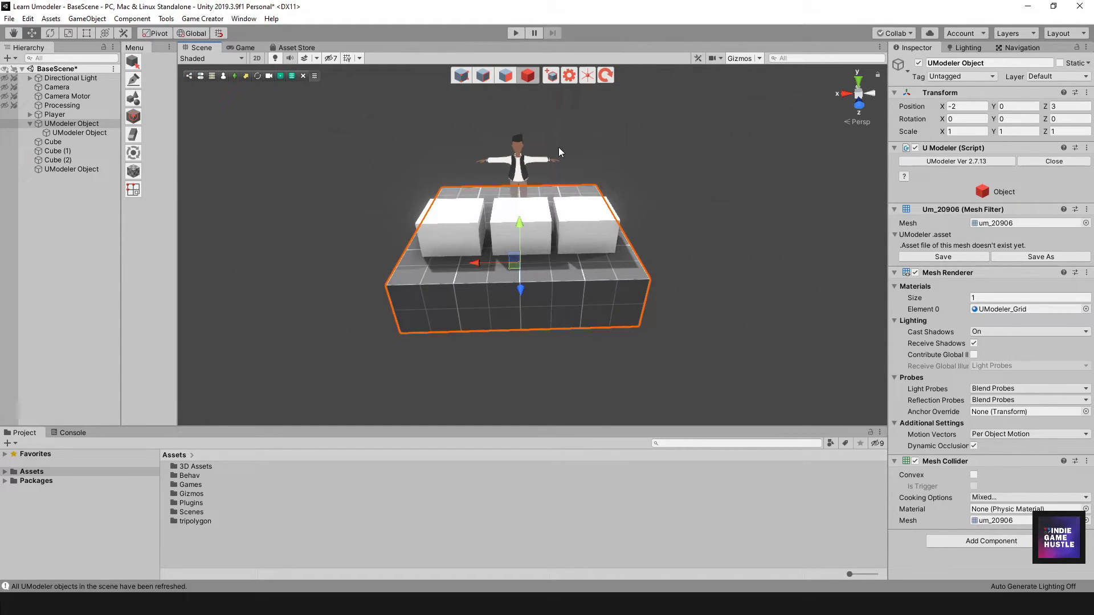
pyautogui.click(570, 76)
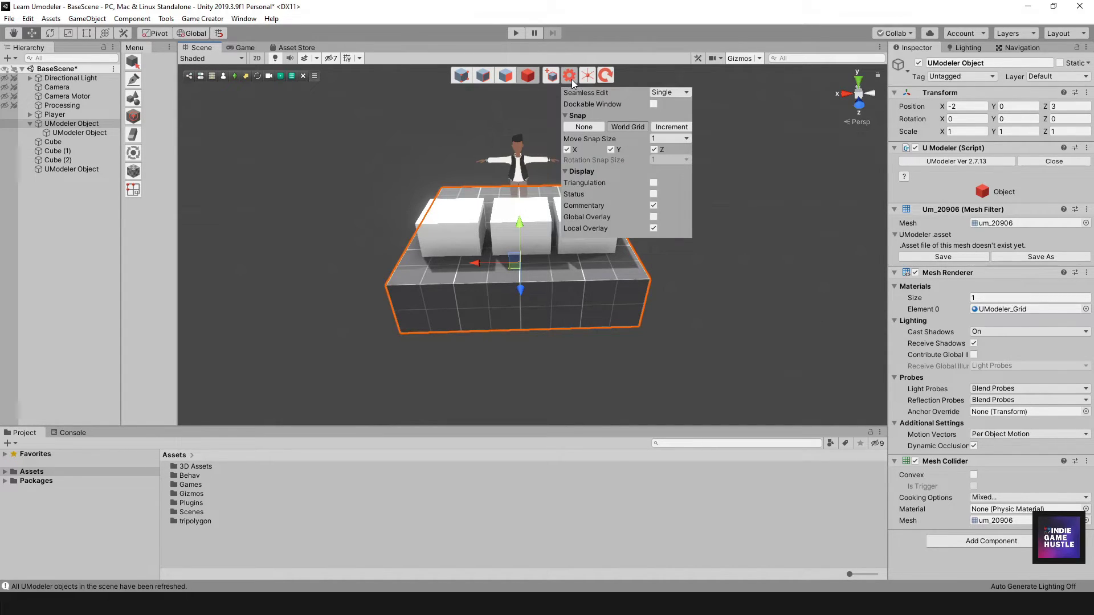
pyautogui.click(572, 80)
pyautogui.click(572, 80)
pyautogui.click(599, 128)
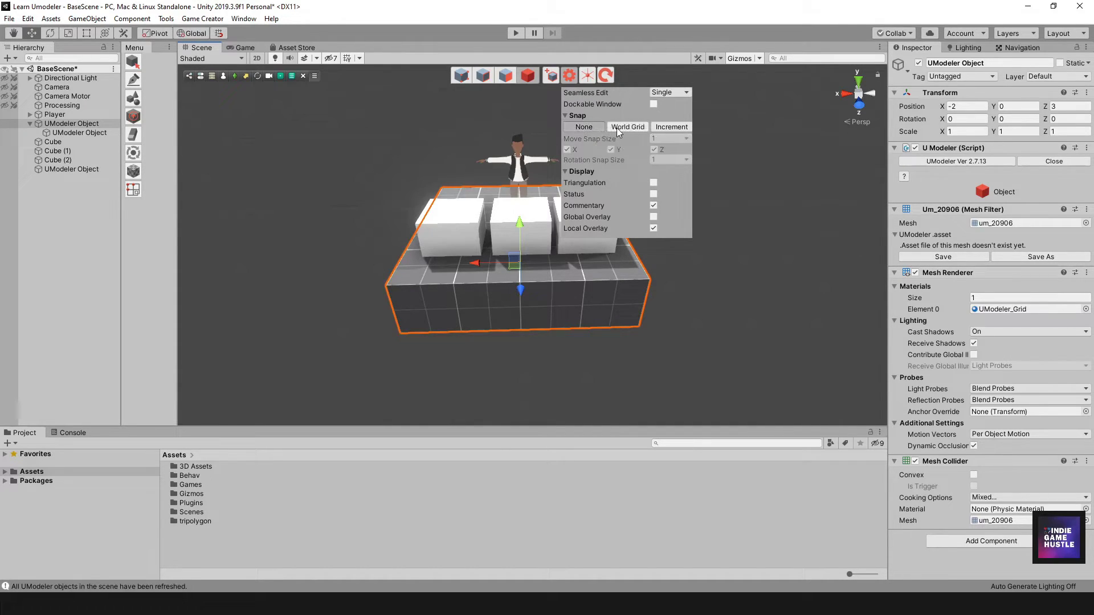
# With Snap set to None, draw a freehand box about 3.62 wide, 4.28 deep and 3.29 high beside the base object.
pyautogui.click(626, 128)
pyautogui.click(582, 128)
pyautogui.click(455, 161)
pyautogui.scroll(-5, 609, 188)
pyautogui.moveTo(610, 188); pyautogui.dragTo(484, 182, button='middle')
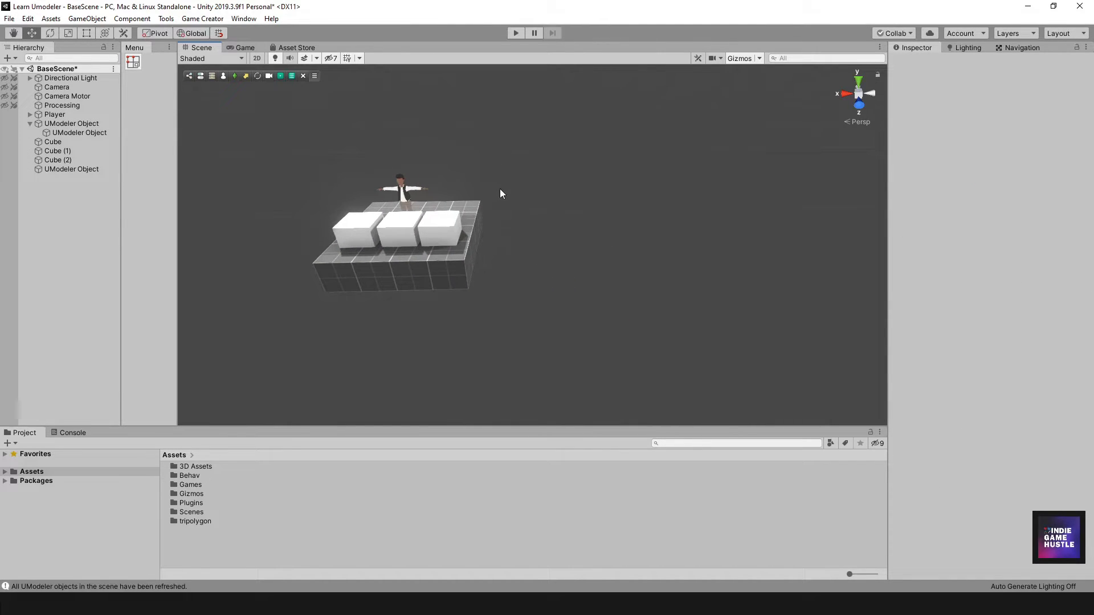
pyautogui.hotkey('ctrl', 'z')
pyautogui.moveTo(518, 243); pyautogui.dragTo(658, 313)
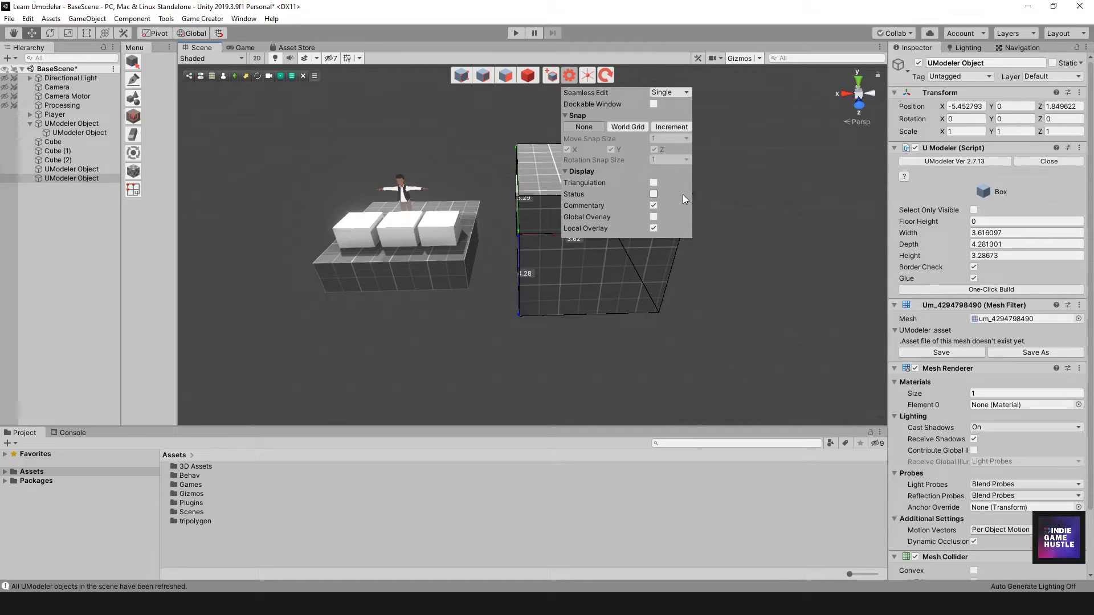
# Switch to the Object tool and delete the box drawn without snapping.
pyautogui.click(709, 171)
pyautogui.keyDown('alt'); pyautogui.moveTo(709, 171); pyautogui.dragTo(570, 148); pyautogui.keyUp('alt')
pyautogui.click(528, 75)
pyautogui.moveTo(522, 255)
pyautogui.mouseDown()
pyautogui.moveTo(377, 255)
pyautogui.moveTo(586, 252)
pyautogui.moveTo(487, 275)
pyautogui.moveTo(502, 230)
pyautogui.moveTo(477, 199)
pyautogui.moveTo(526, 243)
pyautogui.mouseUp()
pyautogui.click(639, 330)
pyautogui.click(585, 325)
pyautogui.press('Delete')
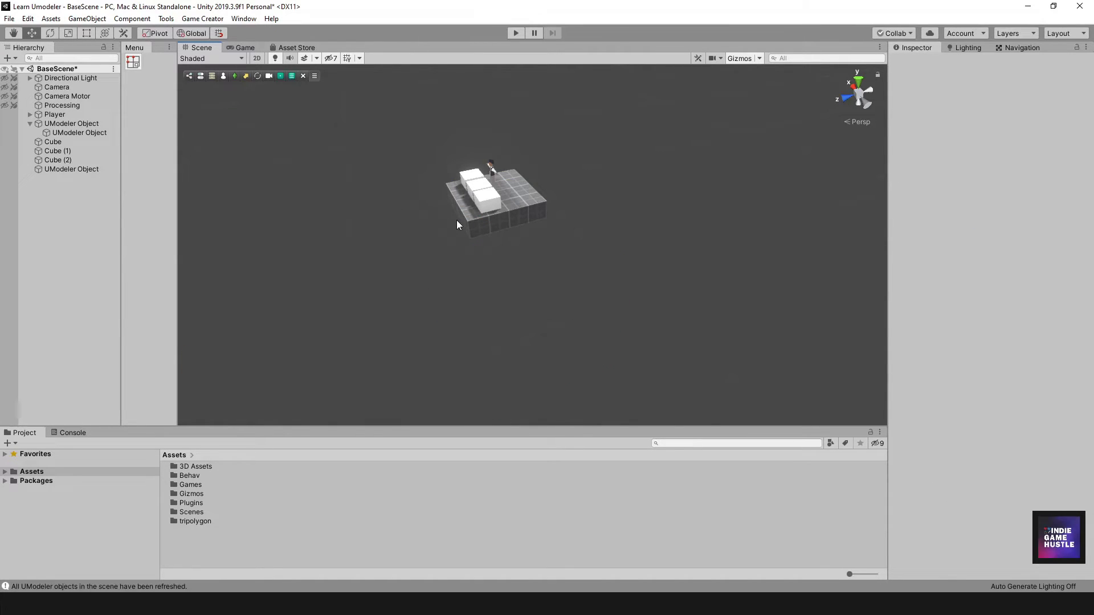
# Select the base object, compare the Increment and World Grid snap modes, and keep World Grid with a Move Snap Size of 1.
pyautogui.click(488, 228)
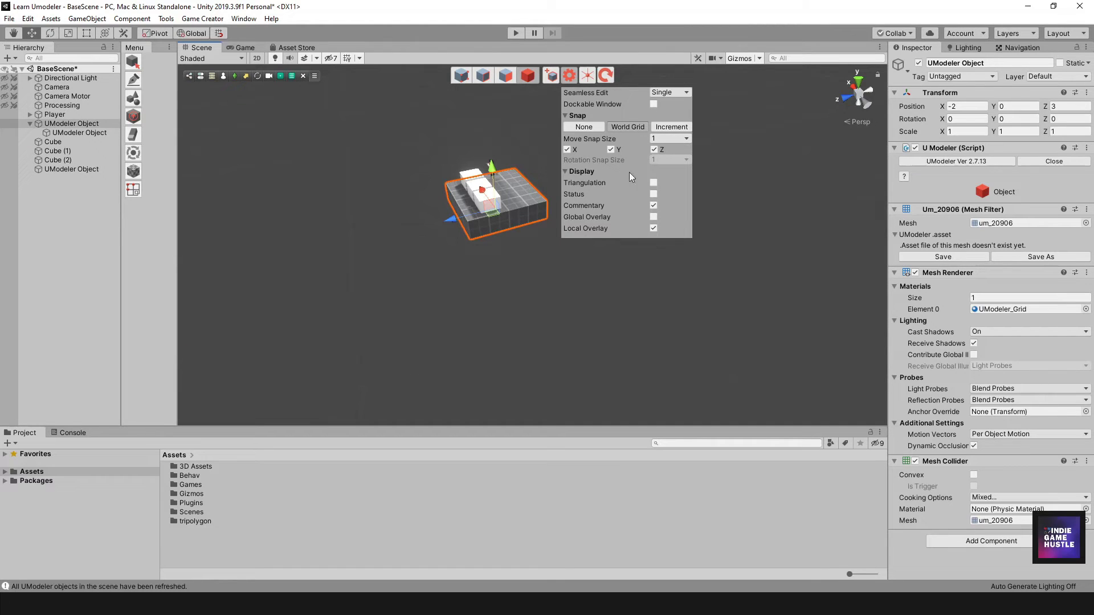
pyautogui.click(671, 128)
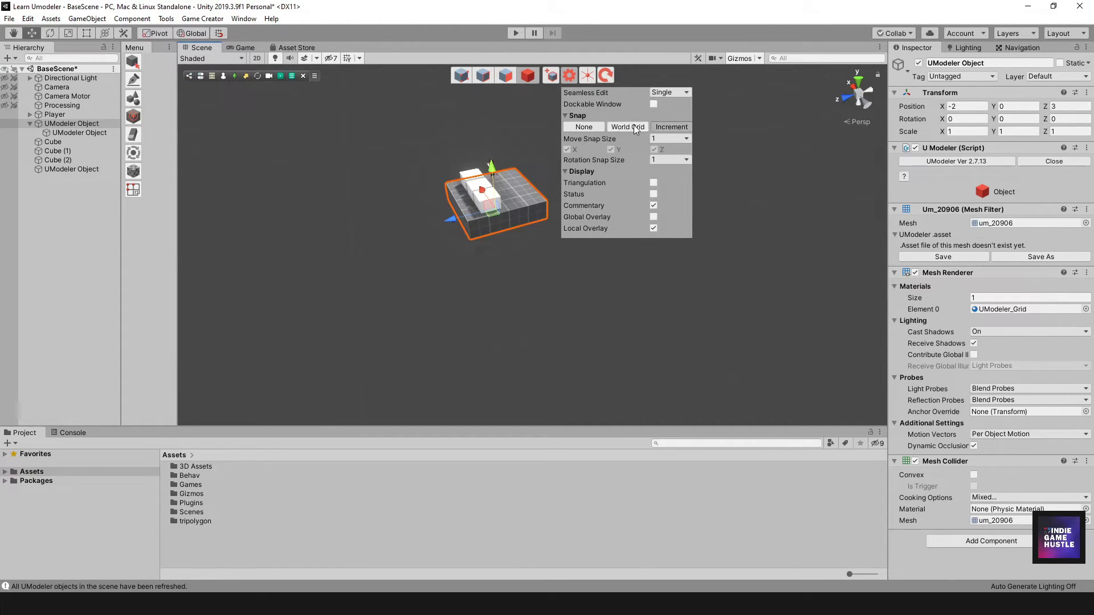
pyautogui.click(631, 126)
pyautogui.click(663, 138)
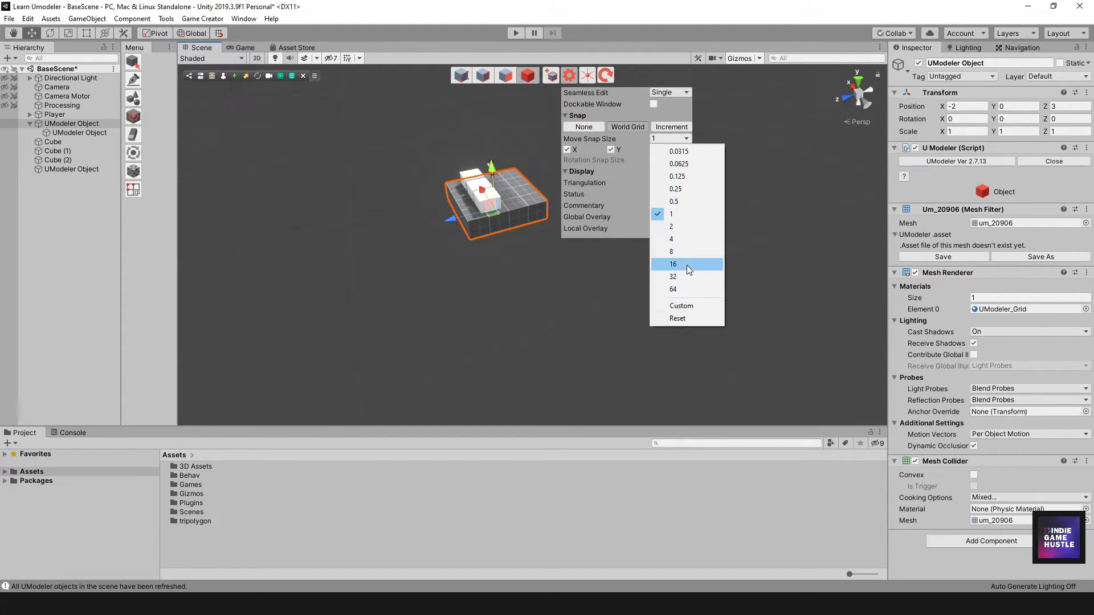
pyautogui.click(682, 215)
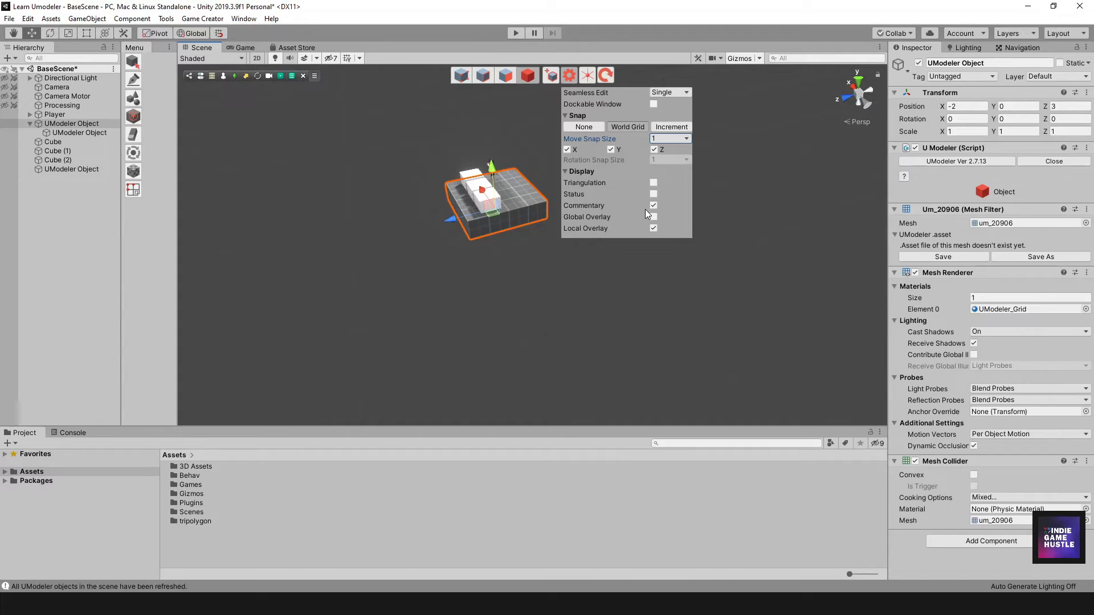
pyautogui.click(569, 75)
# Draw a grid-snapped box 4 wide, 5 deep and 2 high beside the base object.
pyautogui.keyDown('alt'); pyautogui.moveTo(459, 220); pyautogui.dragTo(588, 231); pyautogui.keyUp('alt')
pyautogui.click(589, 231)
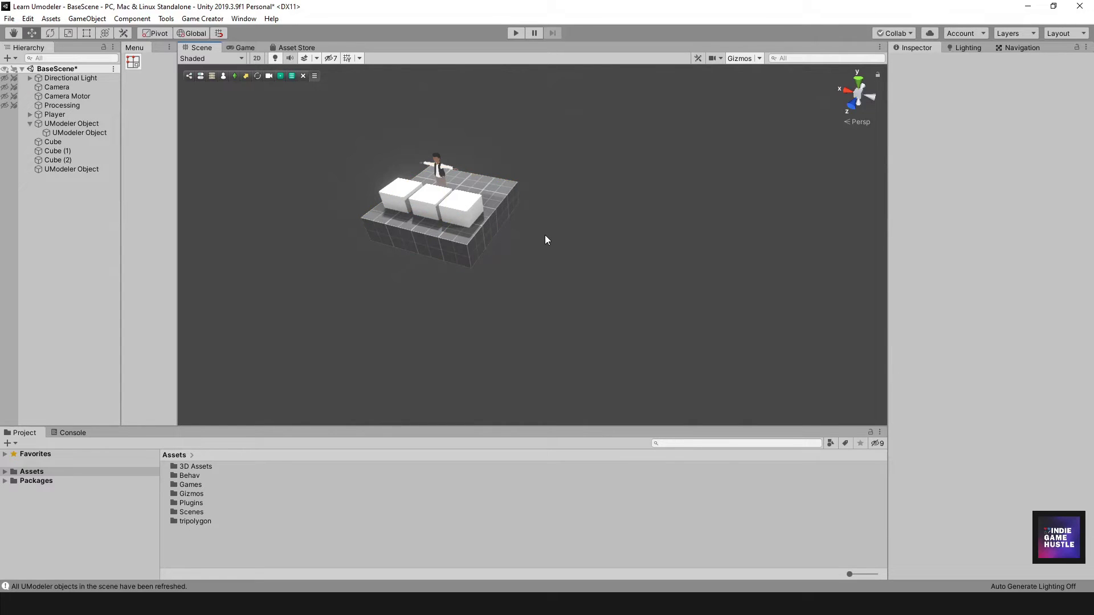
pyautogui.click(568, 231)
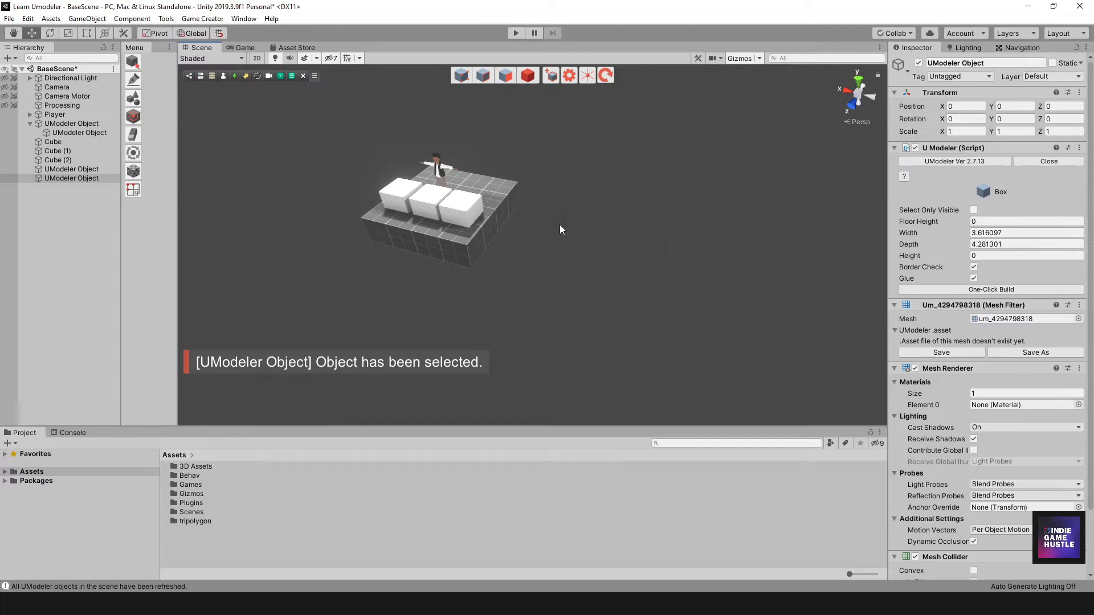
pyautogui.click(567, 216)
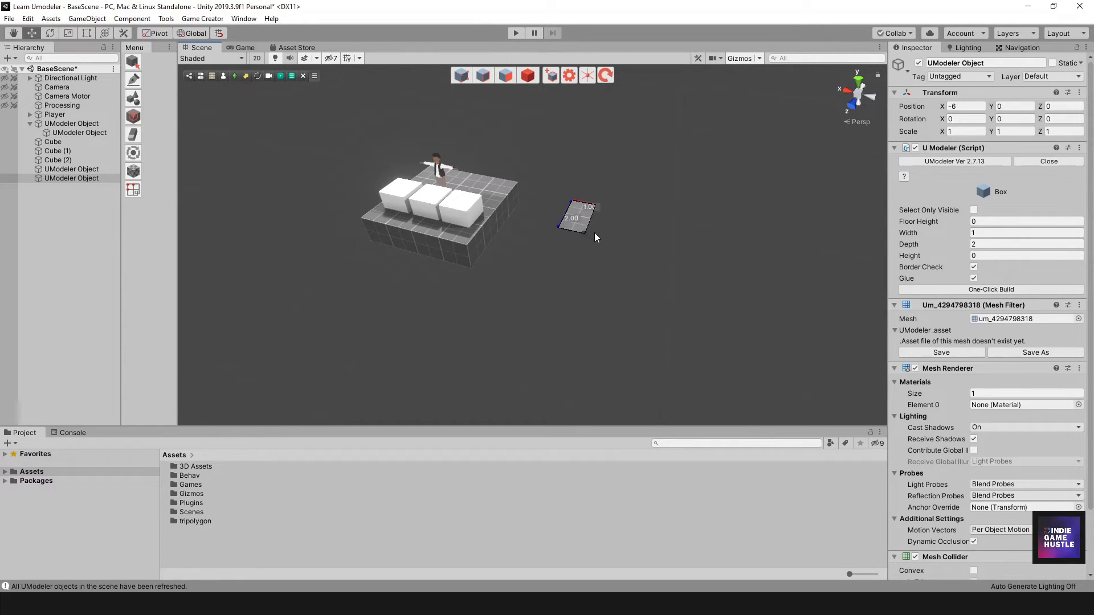
pyautogui.click(678, 318)
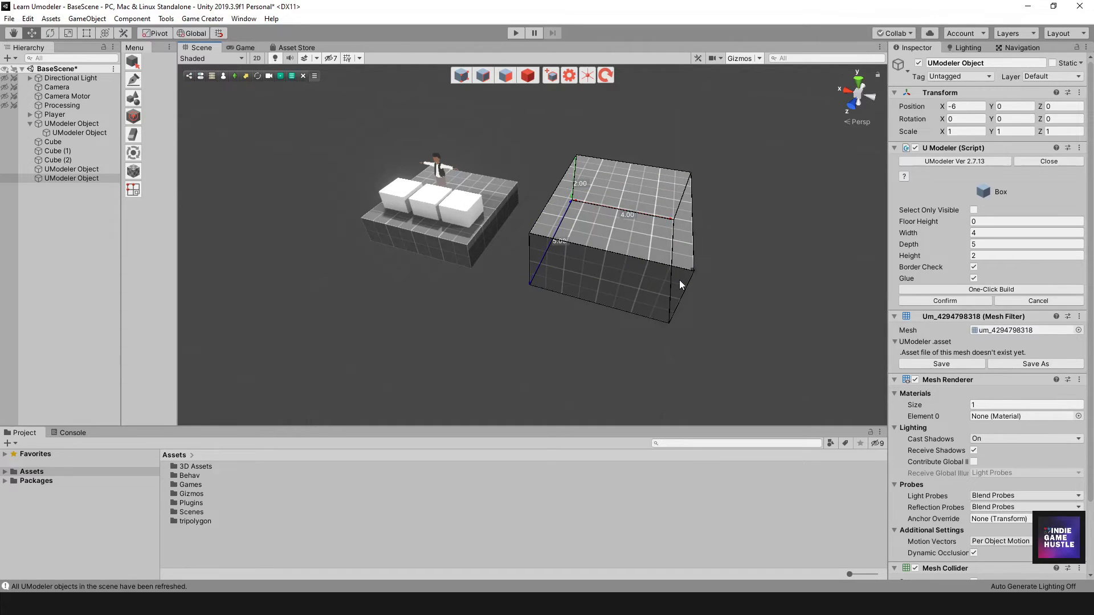
pyautogui.click(679, 279)
# Draw a second grid-snapped box 5 wide, 5 deep and 4 high beyond the first one, and return to the Object tool.
pyautogui.scroll(-3, 703, 272)
pyautogui.click(656, 266)
pyautogui.click(626, 224)
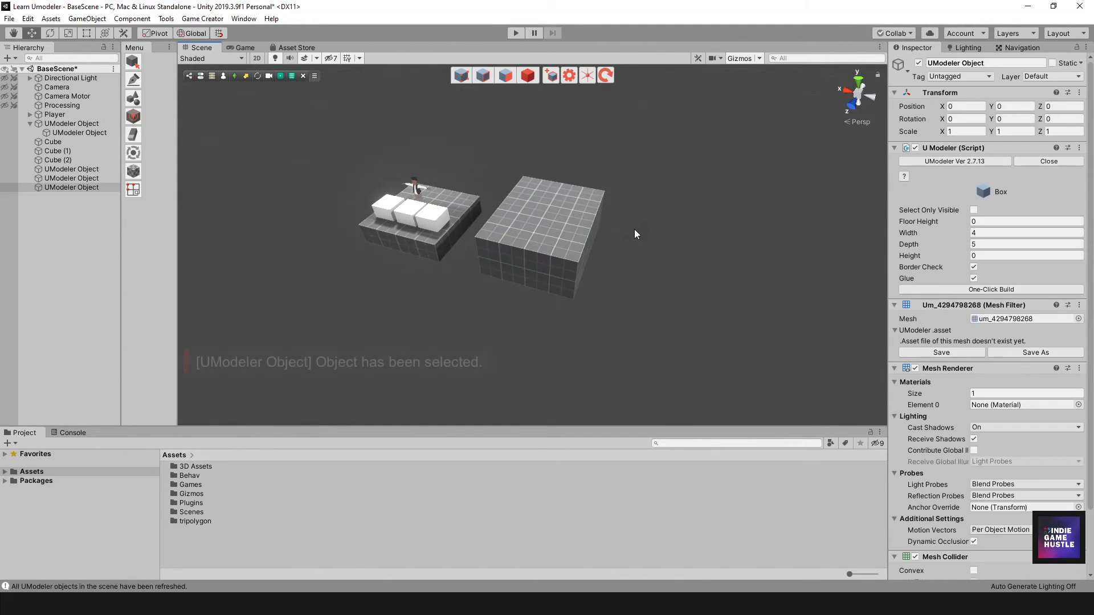
pyautogui.click(738, 323)
pyautogui.click(743, 238)
pyautogui.keyDown('alt'); pyautogui.moveTo(743, 238); pyautogui.dragTo(570, 260); pyautogui.keyUp('alt')
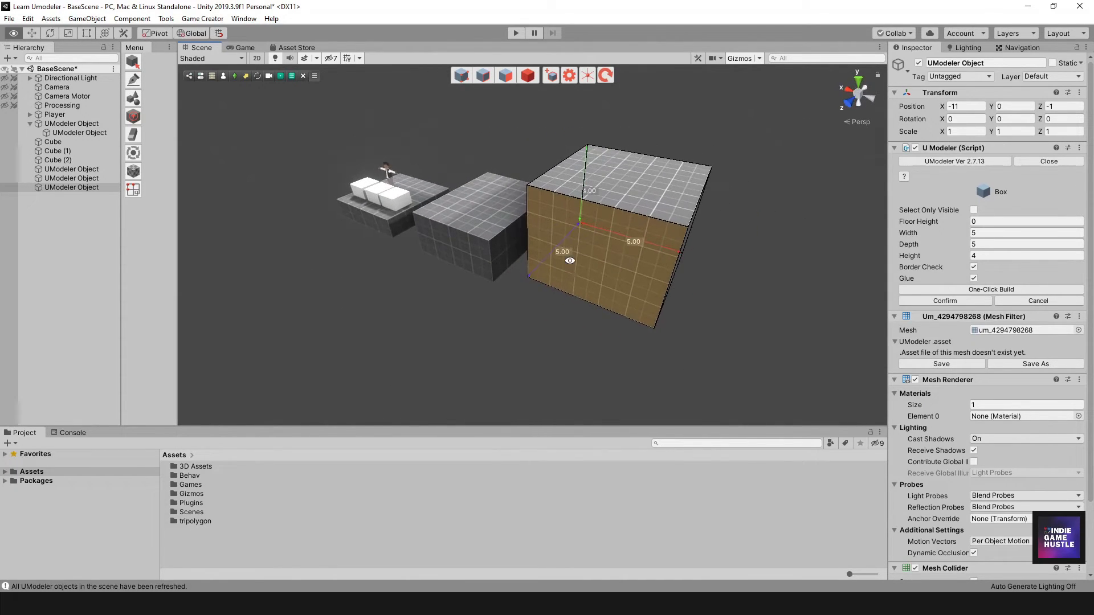
pyautogui.click(527, 75)
pyautogui.keyDown('alt'); pyautogui.moveTo(546, 194); pyautogui.dragTo(565, 219); pyautogui.keyUp('alt')
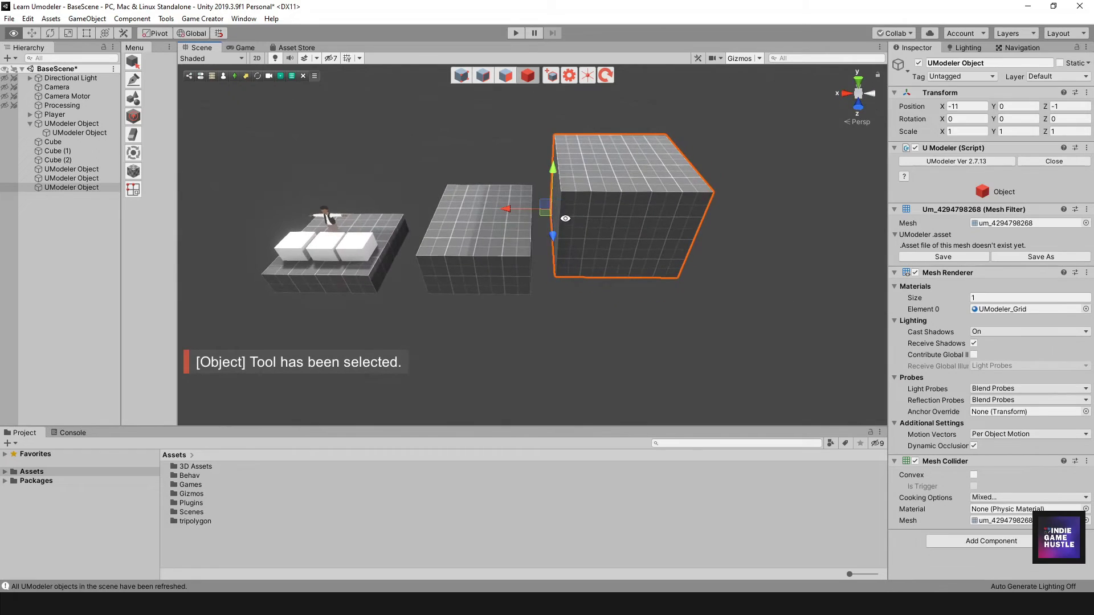
# Turn on Global Overlay and Status in the UModeler display settings, and check the Triangulation option, leaving it off.
pyautogui.click(569, 77)
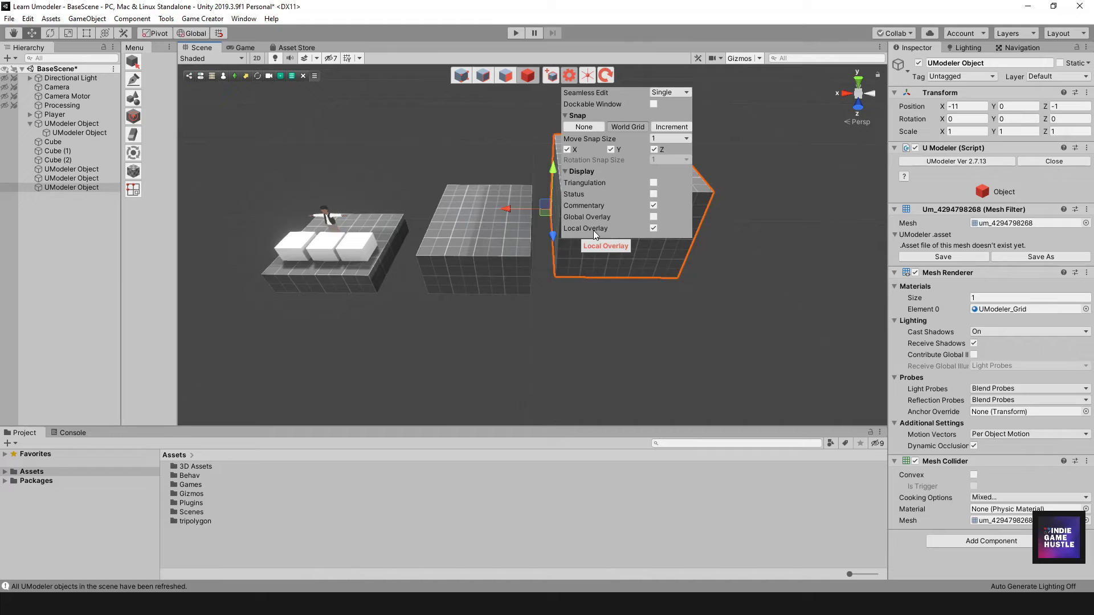
pyautogui.click(654, 217)
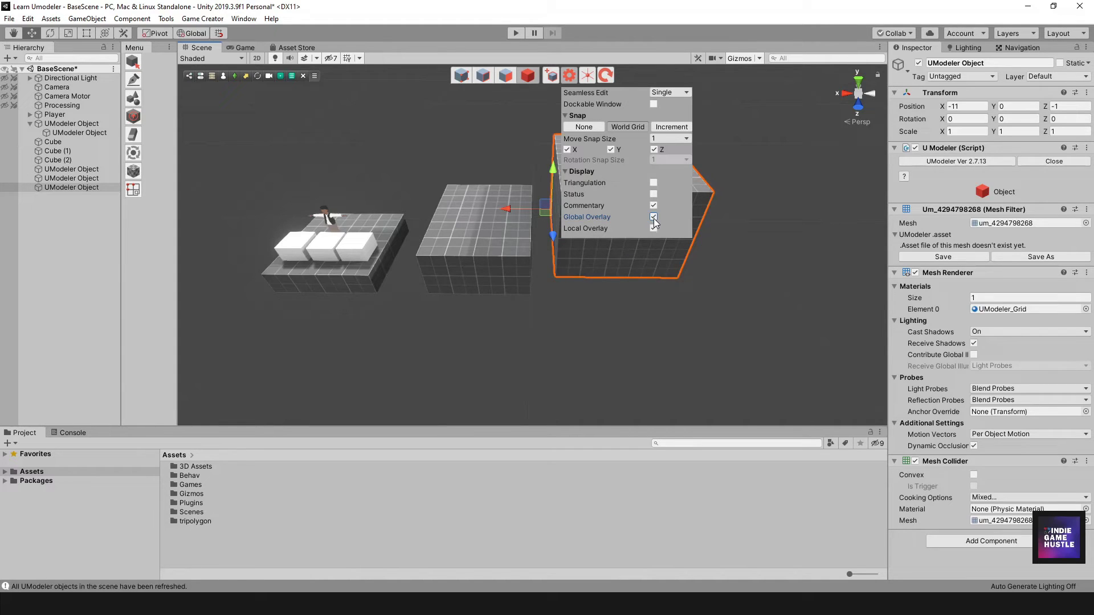
pyautogui.click(653, 194)
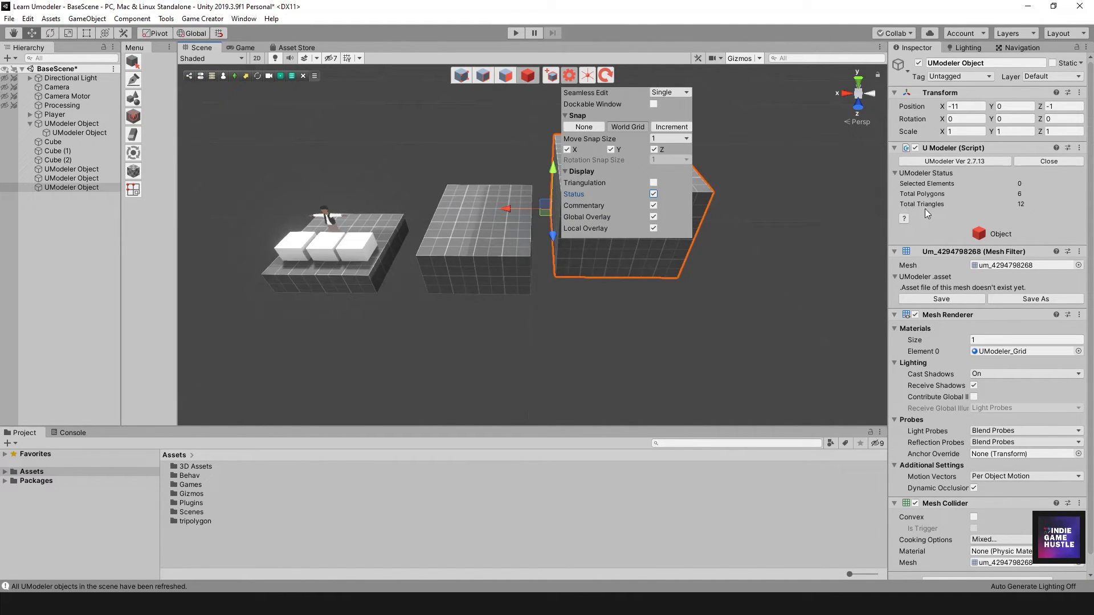
pyautogui.click(654, 184)
pyautogui.click(570, 76)
pyautogui.click(569, 77)
# Review the Seamless Edit modes, keep Single, enable Dockable Window and dock the UModeler Settings window above the Inspector.
pyautogui.click(661, 94)
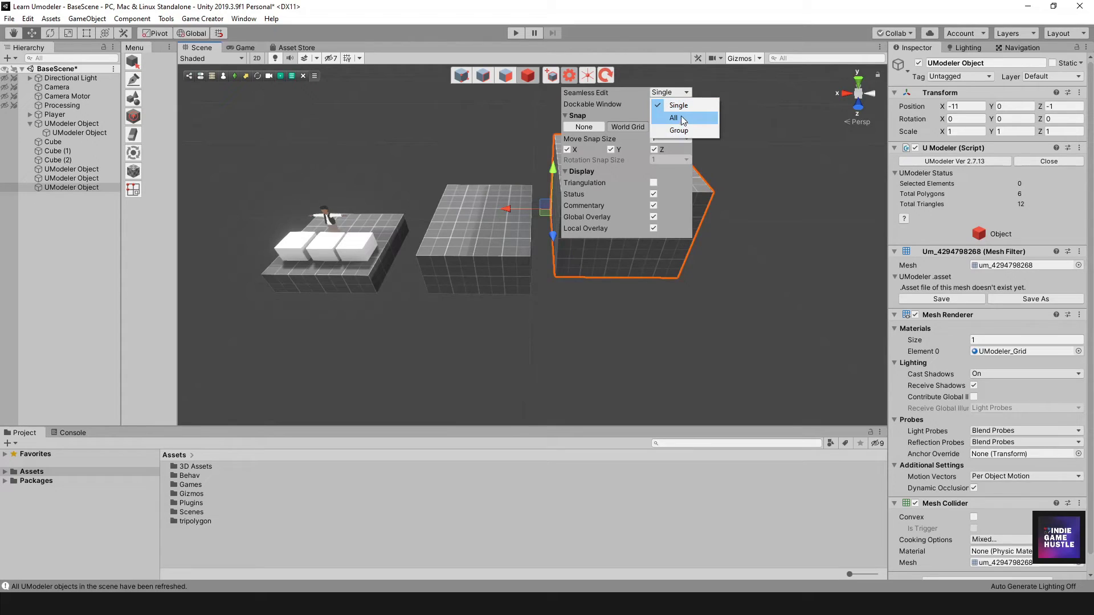
pyautogui.click(605, 107)
pyautogui.click(653, 104)
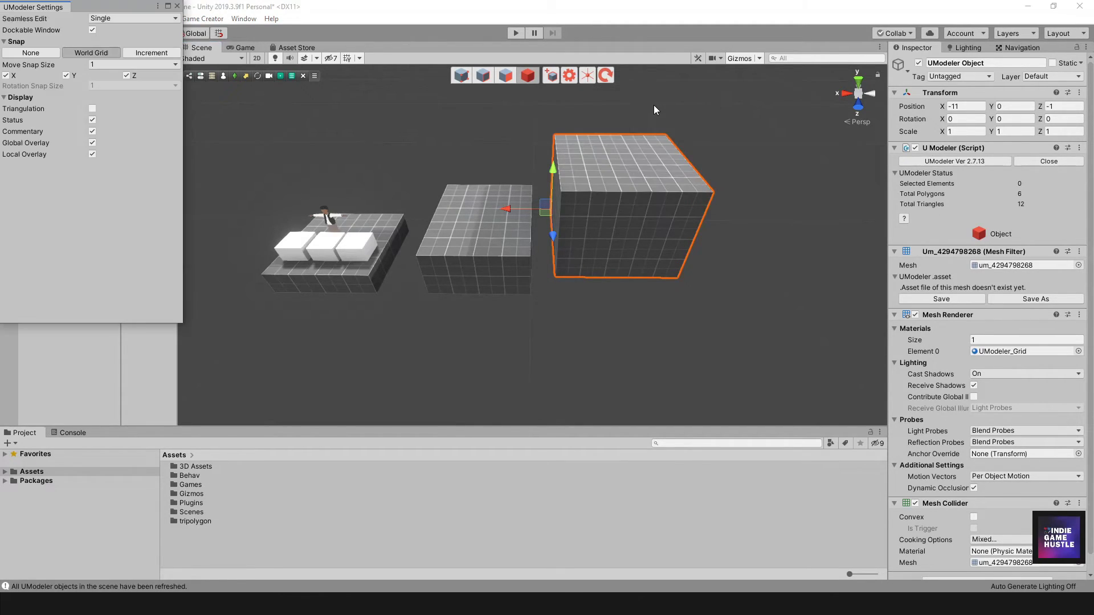
pyautogui.moveTo(124, 8); pyautogui.dragTo(494, 114)
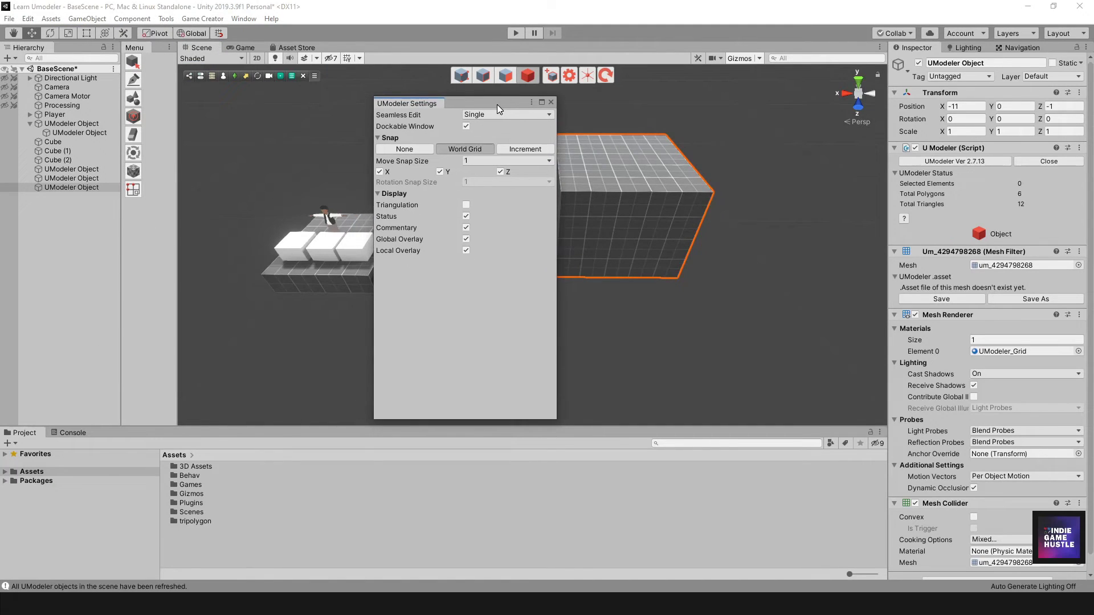
pyautogui.moveTo(418, 104); pyautogui.dragTo(931, 89)
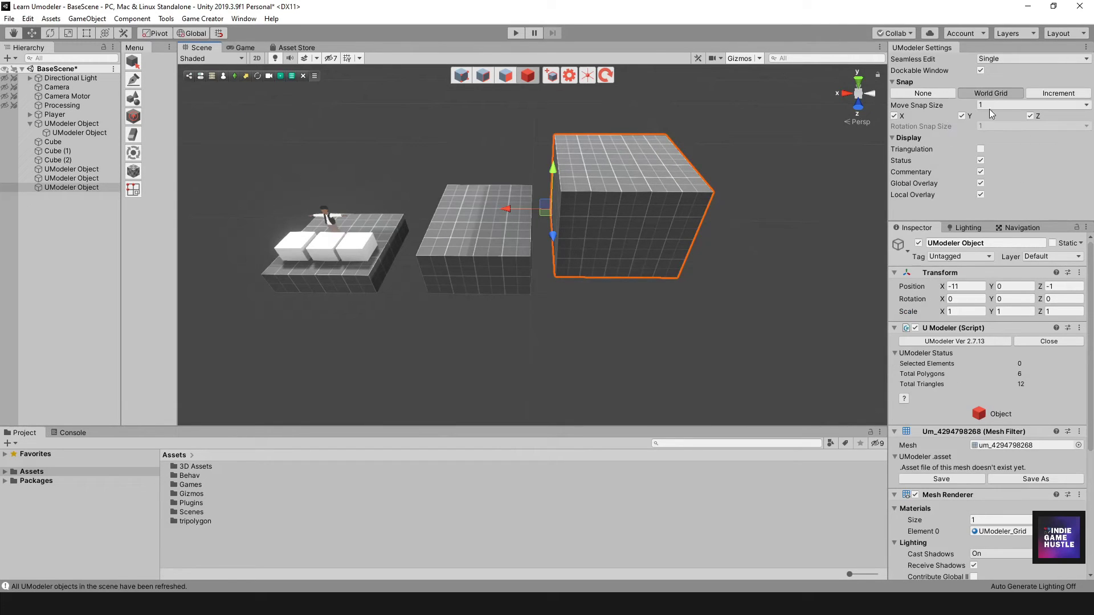
# Show the axis guide lines with the orange handle, select the middle box to compare its gizmo, and run Refresh All.
pyautogui.keyDown('alt'); pyautogui.moveTo(717, 197); pyautogui.dragTo(632, 194); pyautogui.keyUp('alt')
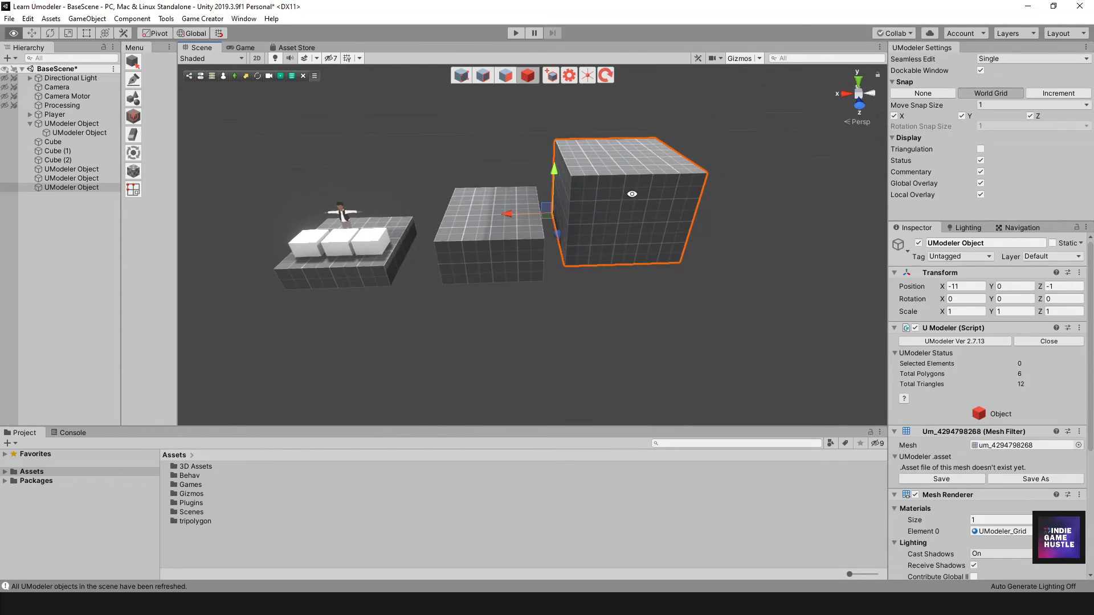
pyautogui.click(589, 77)
pyautogui.keyDown('alt'); pyautogui.moveTo(585, 136); pyautogui.dragTo(667, 277); pyautogui.keyUp('alt')
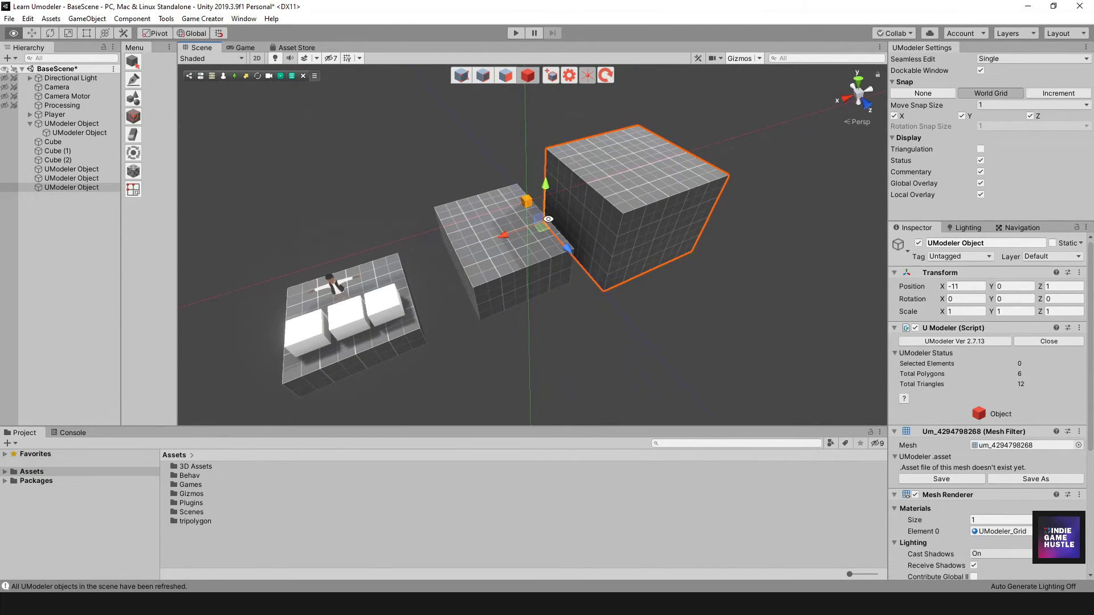
pyautogui.click(501, 228)
pyautogui.moveTo(624, 232)
pyautogui.keyDown('alt'); pyautogui.mouseDown()
pyautogui.moveTo(463, 197)
pyautogui.moveTo(608, 233)
pyautogui.mouseUp(); pyautogui.keyUp('alt')
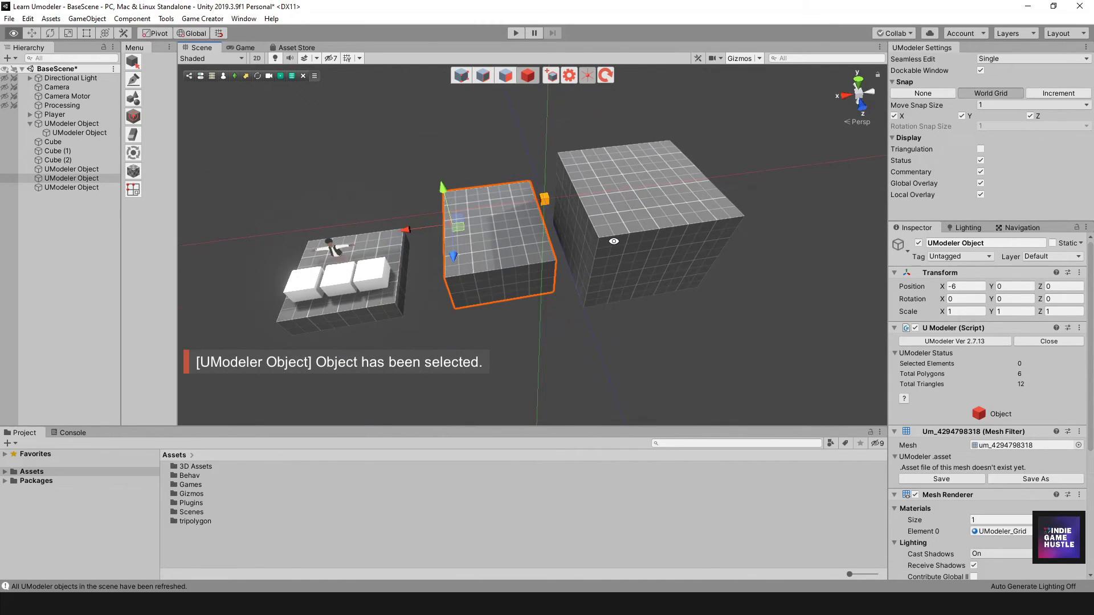
pyautogui.click(605, 78)
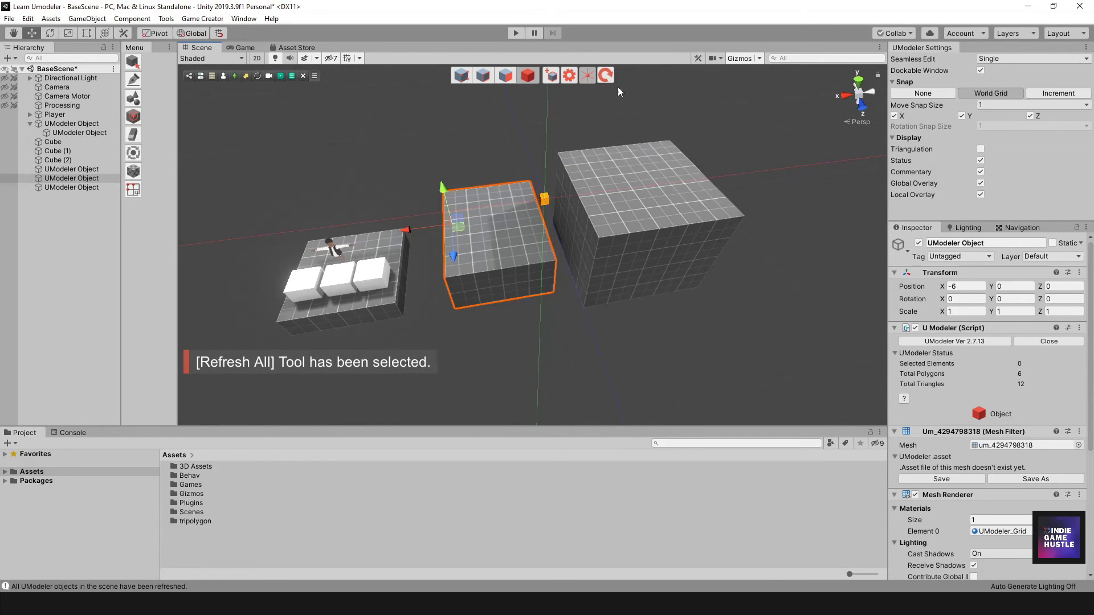
# Delete both grid-snapped boxes beside the base object.
pyautogui.keyDown('alt'); pyautogui.moveTo(613, 132); pyautogui.dragTo(551, 107); pyautogui.keyUp('alt')
pyautogui.click(604, 196)
pyautogui.press('Delete')
pyautogui.click(514, 255)
pyautogui.press('Delete')
# Select and frame the base object, hide the axis guide lines, and view the object from several angles.
pyautogui.keyDown('alt'); pyautogui.moveTo(449, 278); pyautogui.dragTo(611, 306); pyautogui.keyUp('alt')
pyautogui.click(516, 293)
pyautogui.press('f')
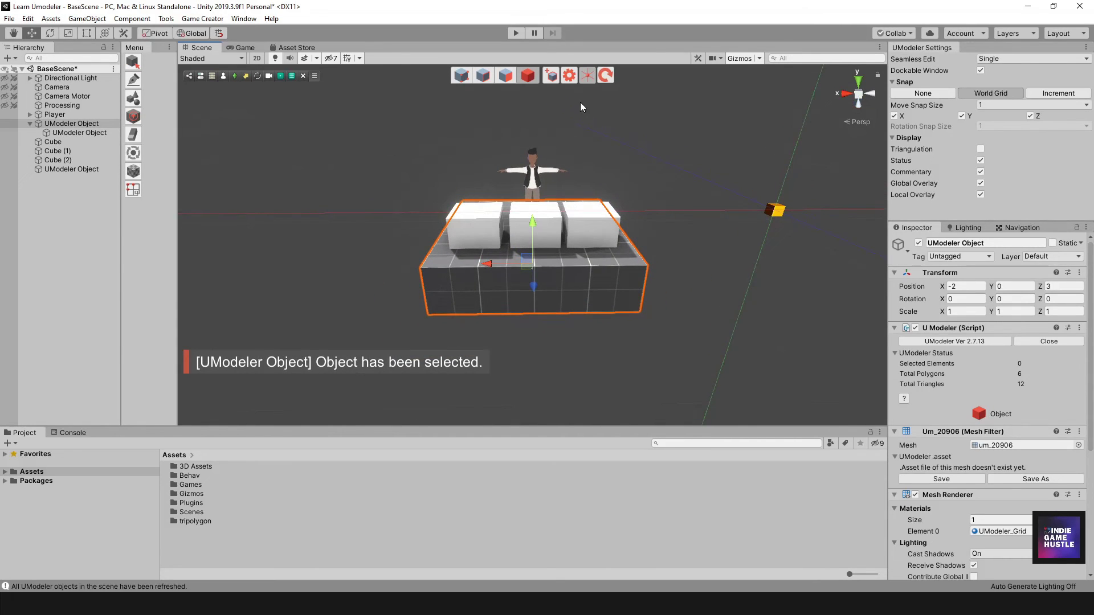
pyautogui.click(587, 74)
pyautogui.keyDown('alt'); pyautogui.moveTo(576, 228); pyautogui.dragTo(397, 234); pyautogui.keyUp('alt')
pyautogui.scroll(-3, 626, 256)
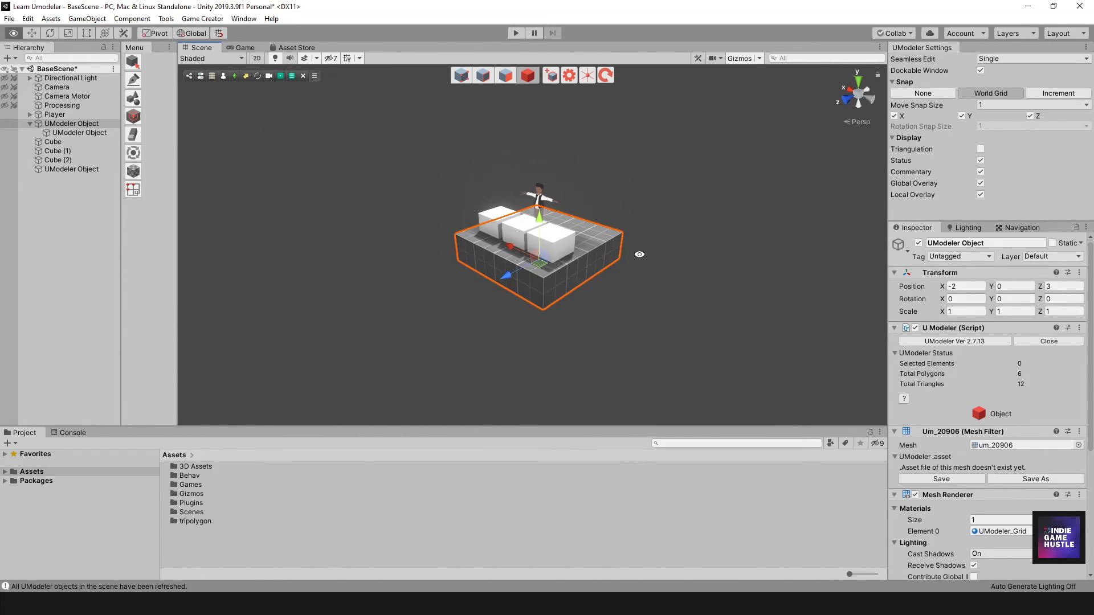
pyautogui.keyDown('alt'); pyautogui.moveTo(455, 284); pyautogui.dragTo(634, 232); pyautogui.keyUp('alt')
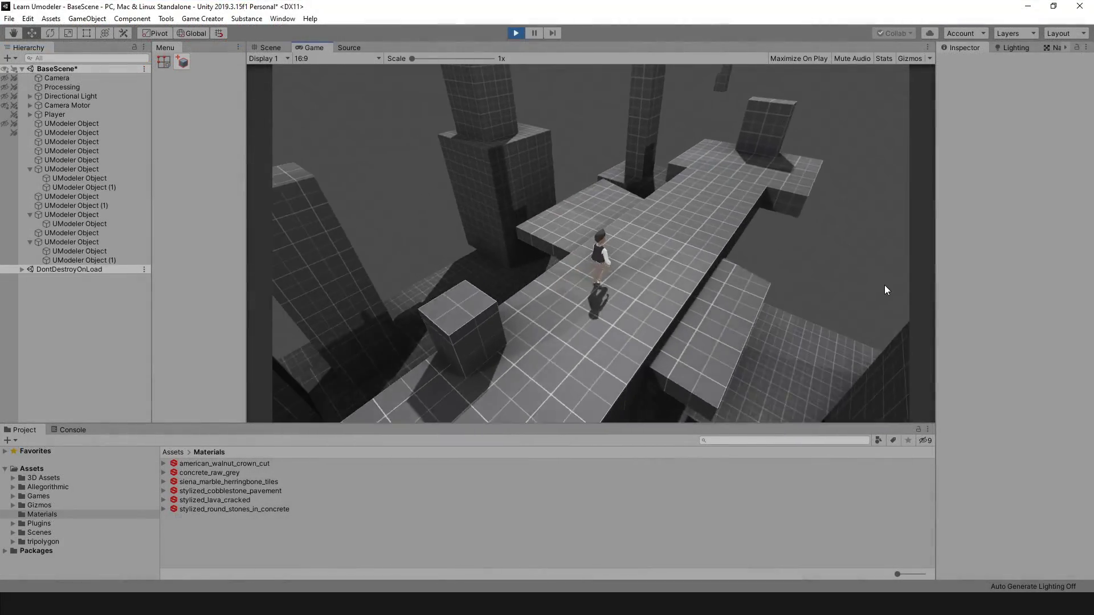
# Run the character across the walkways and stairs of the gridded level in Play mode to test it.
pyautogui.press('w')
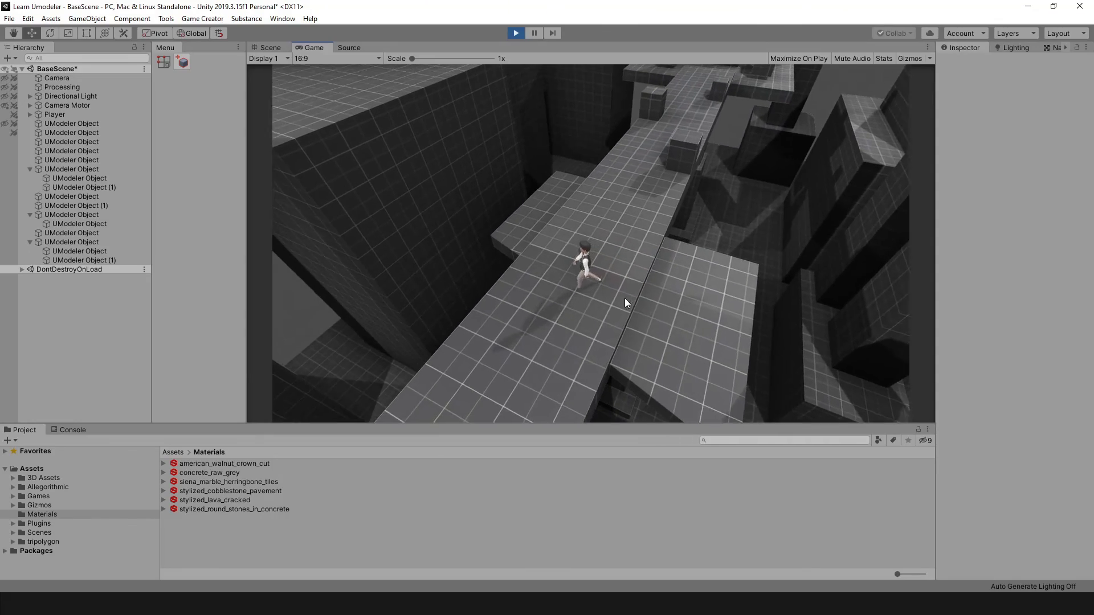
pyautogui.press('w')
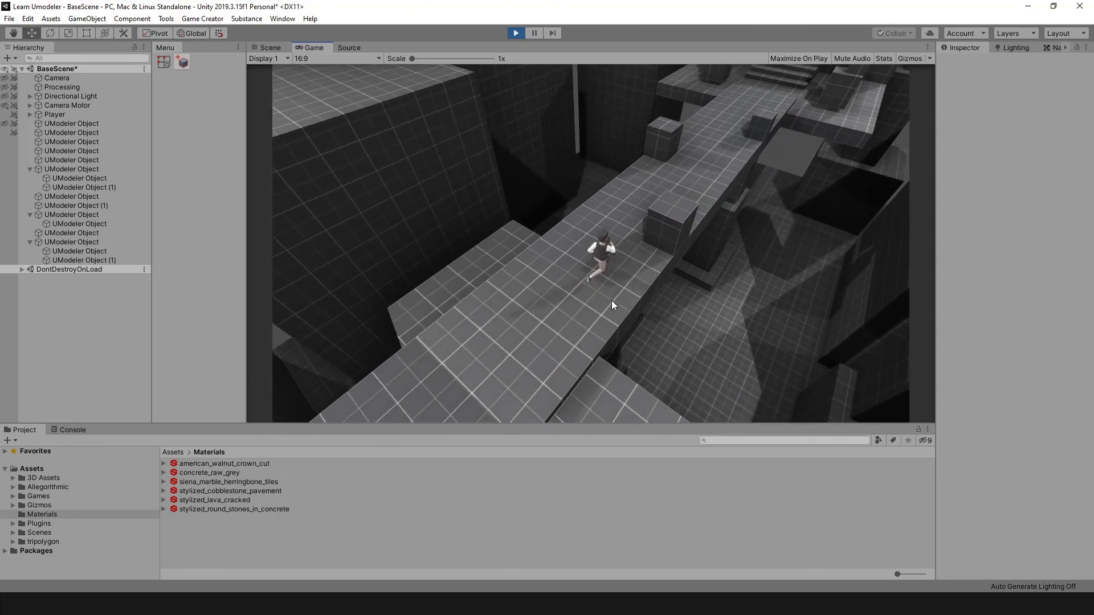
pyautogui.press('w')
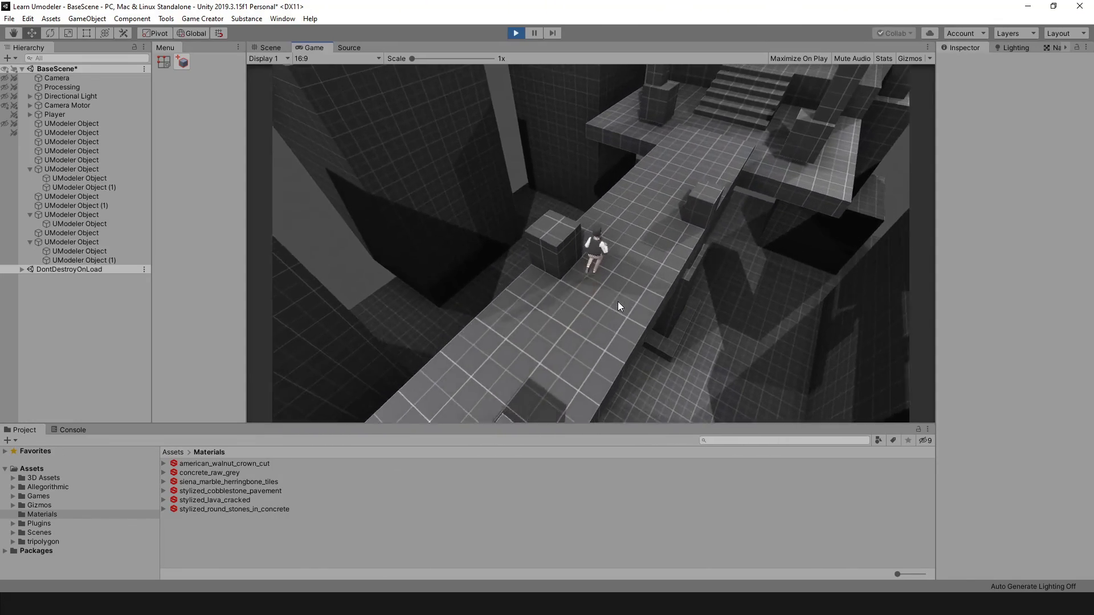
pyautogui.press('w')
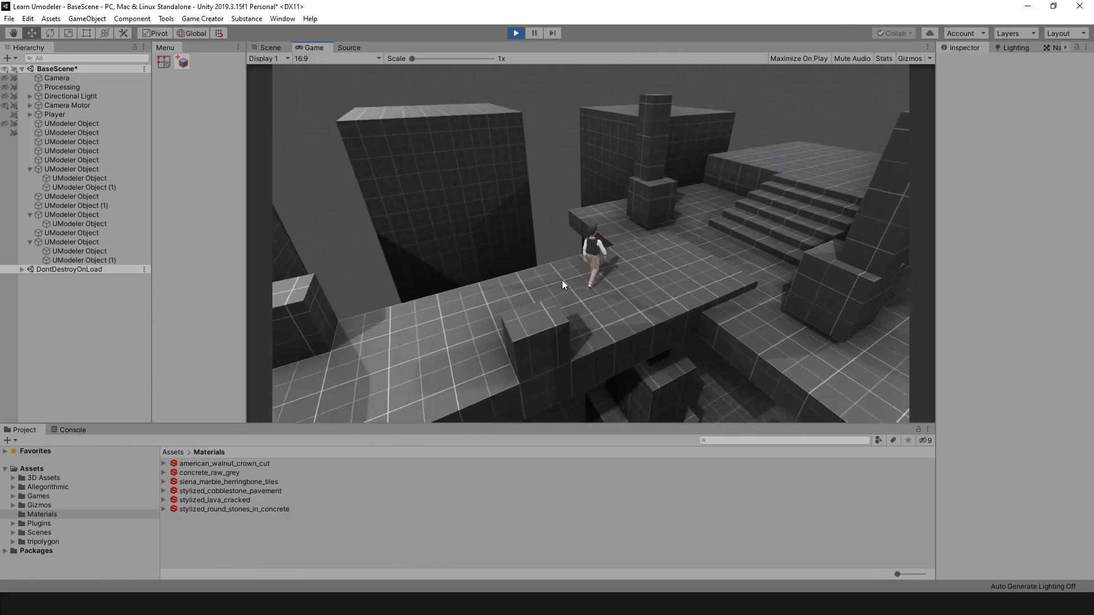
pyautogui.press('w')
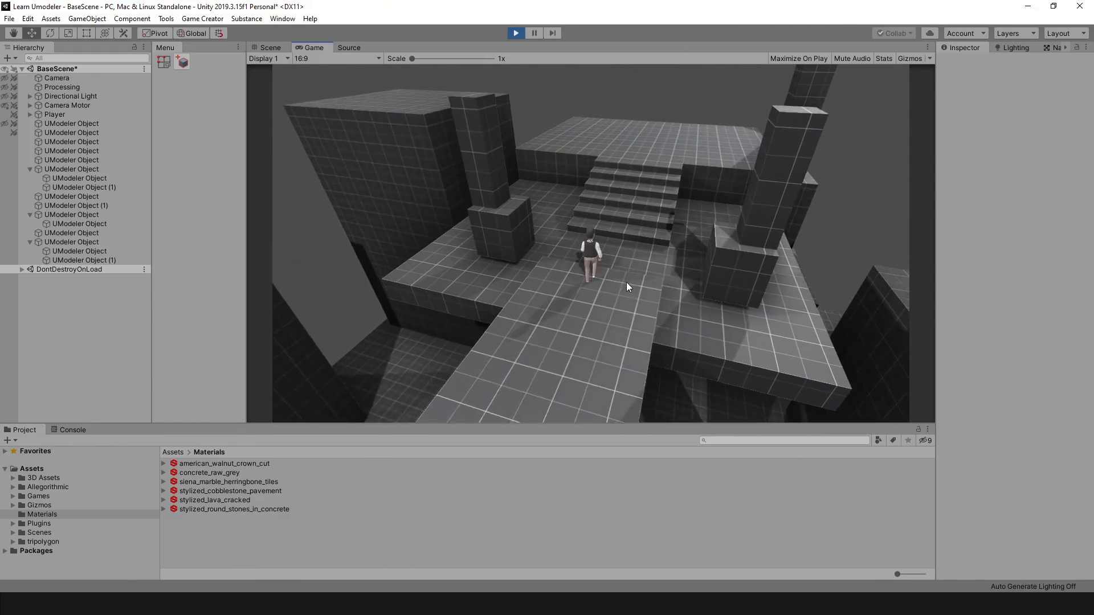
pyautogui.press('w')
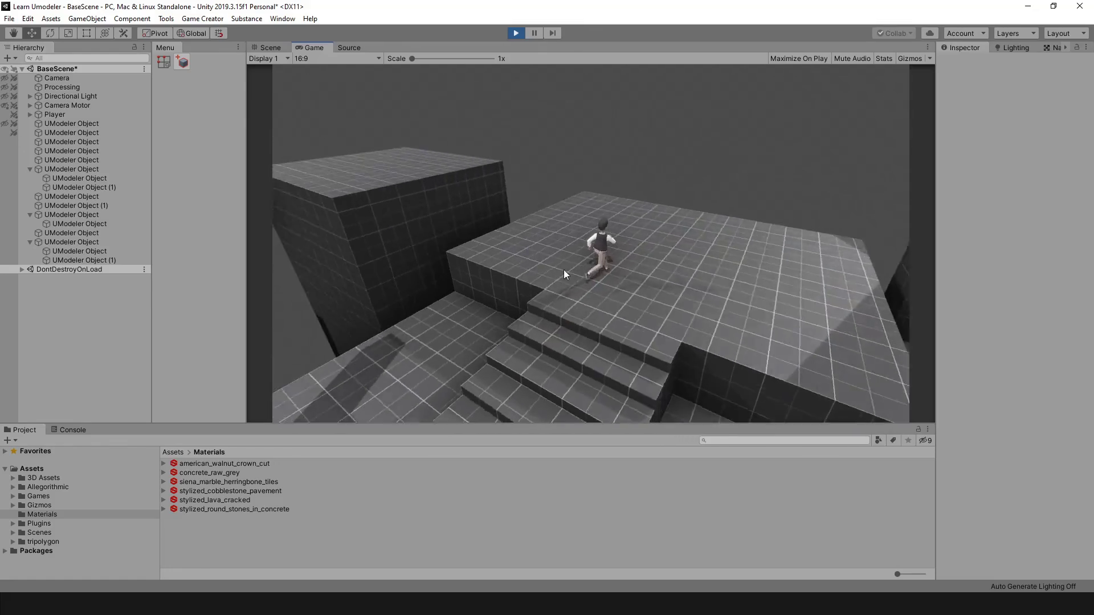
pyautogui.press('w')
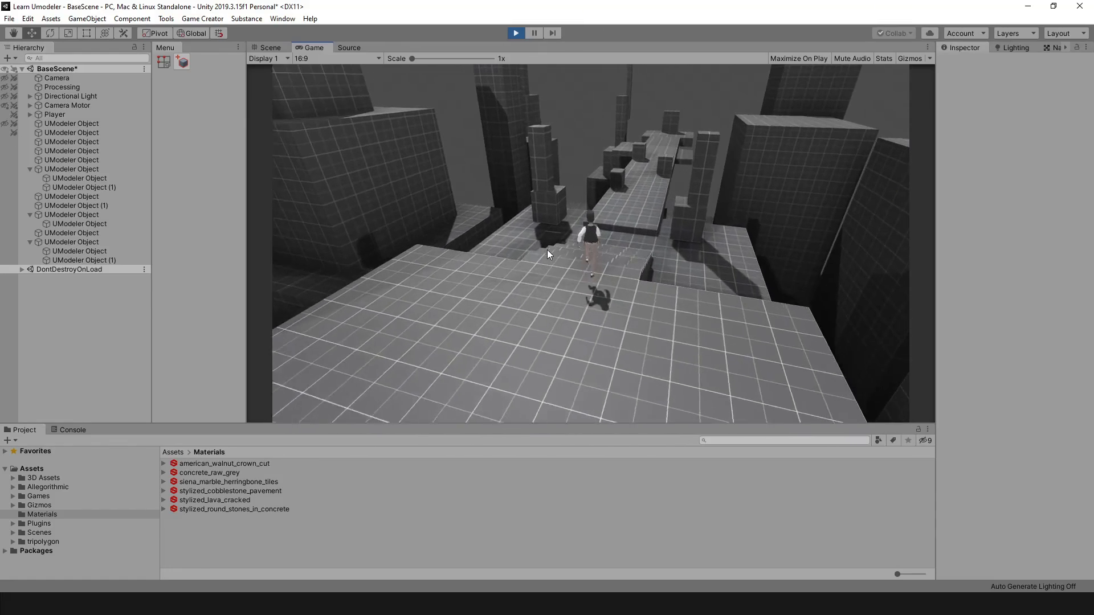
pyautogui.press('w')
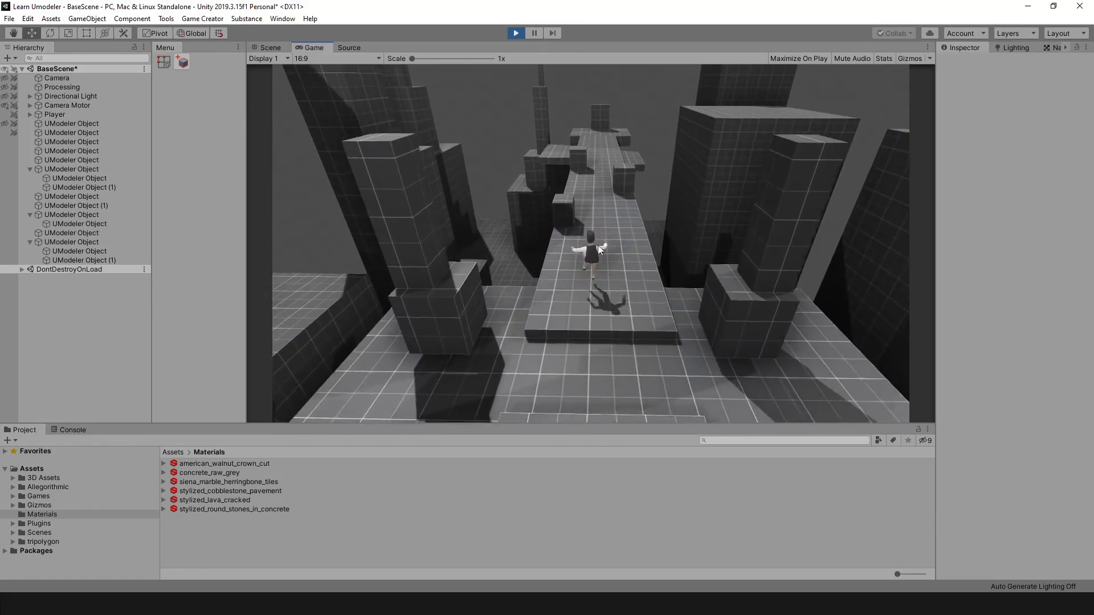
pyautogui.press('w')
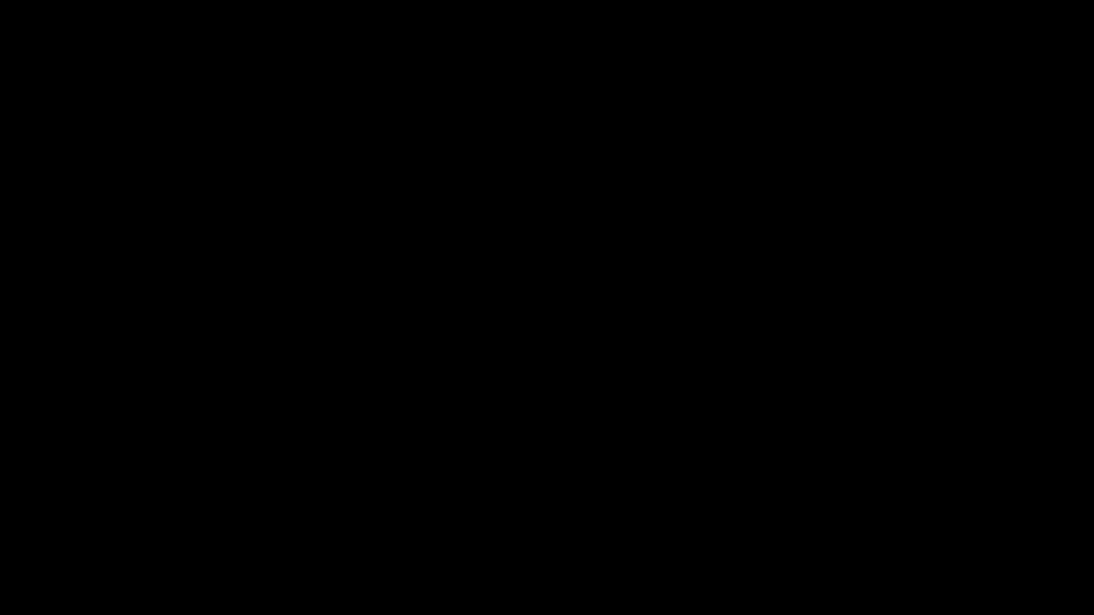